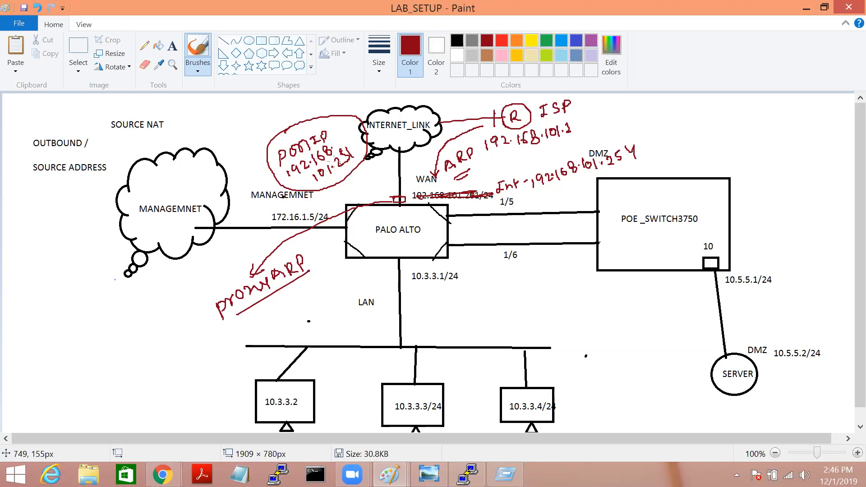
Step: In red, underline the Int-192.168.101.254 note, tag it with a circled mark, and arc over INTERNET_LINK
mouse_move(433, 169)
left_mouse_down()
mouse_move(440, 168)
mouse_move(431, 169)
left_mouse_up()
left_click_drag(542, 195, 614, 164)
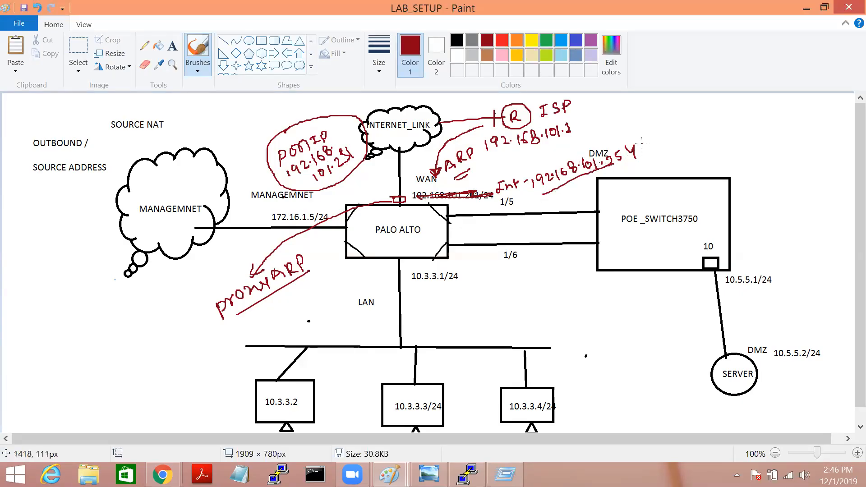
left_click_drag(646, 146, 674, 136)
mouse_move(678, 129)
left_mouse_down()
mouse_move(669, 147)
mouse_move(694, 134)
mouse_move(680, 118)
mouse_move(658, 129)
mouse_move(667, 149)
left_mouse_up()
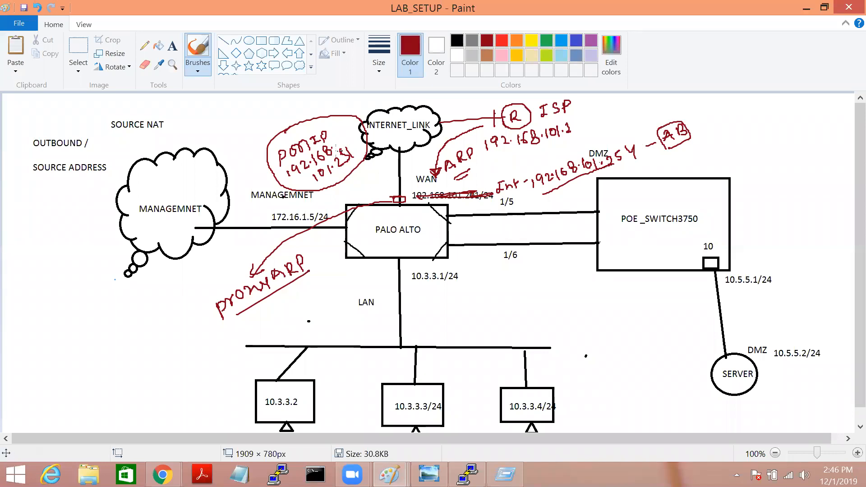
mouse_move(350, 124)
left_mouse_down()
mouse_move(386, 97)
mouse_move(471, 94)
mouse_move(470, 105)
mouse_move(497, 109)
mouse_move(482, 119)
mouse_move(474, 114)
mouse_move(492, 103)
left_mouse_up()
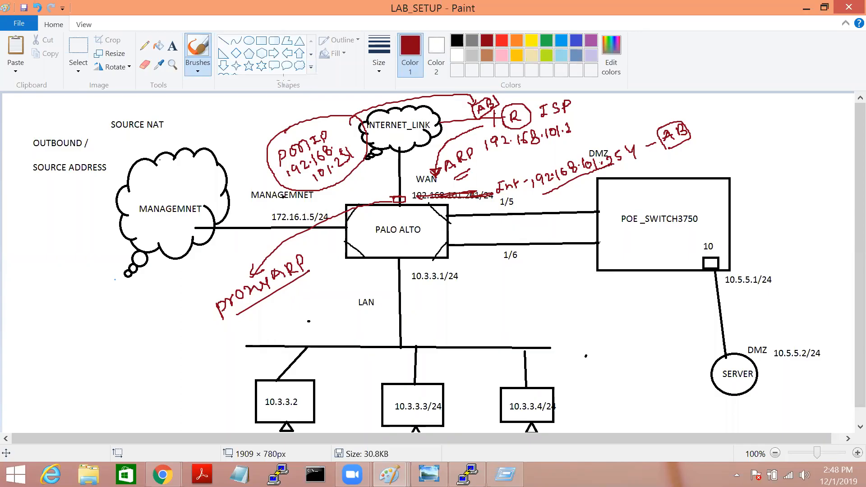
Step: Start a red handwritten note down the left: proxy ARP, if the address isn't configured on it
left_click_drag(7, 219, 17, 224)
mouse_move(14, 214)
left_mouse_down()
mouse_move(15, 227)
mouse_move(46, 222)
mouse_move(61, 185)
mouse_move(76, 178)
mouse_move(89, 186)
mouse_move(99, 168)
mouse_move(141, 150)
mouse_move(166, 121)
mouse_move(183, 125)
mouse_move(179, 120)
mouse_move(210, 99)
left_mouse_up()
mouse_move(7, 264)
left_mouse_down()
mouse_move(29, 263)
mouse_move(43, 245)
mouse_move(44, 255)
mouse_move(60, 253)
mouse_move(100, 198)
mouse_move(143, 177)
left_mouse_up()
left_click_drag(14, 312, 18, 321)
mouse_move(11, 303)
left_mouse_down()
mouse_move(51, 292)
mouse_move(55, 273)
mouse_move(67, 281)
mouse_move(88, 241)
mouse_move(107, 246)
mouse_move(109, 228)
mouse_move(121, 250)
mouse_move(122, 225)
mouse_move(159, 203)
left_mouse_up()
mouse_move(25, 343)
left_mouse_down()
mouse_move(63, 316)
mouse_move(62, 333)
mouse_move(92, 306)
mouse_move(107, 282)
mouse_move(109, 294)
mouse_move(138, 269)
left_mouse_up()
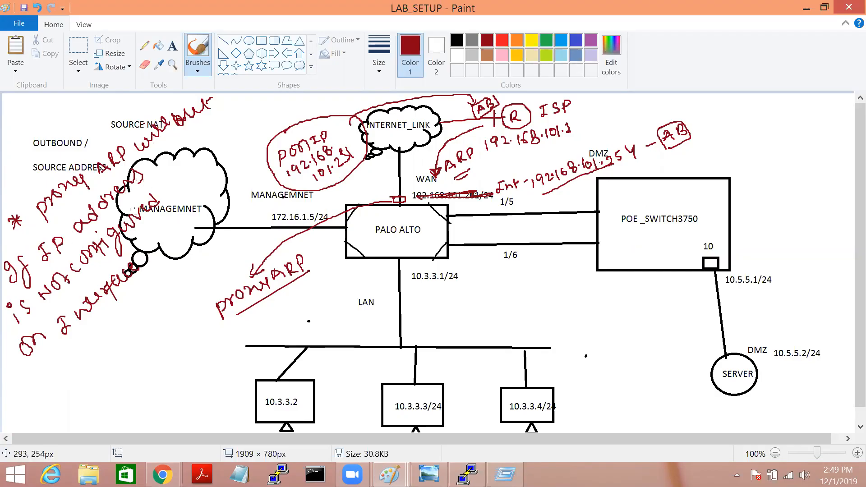
Step: Finish the note: so it replies for ARP via the configured interface
mouse_move(23, 386)
left_mouse_down()
mouse_move(67, 360)
mouse_move(57, 365)
left_mouse_up()
mouse_move(69, 345)
left_mouse_down()
mouse_move(118, 317)
mouse_move(103, 317)
mouse_move(112, 311)
mouse_move(146, 302)
mouse_move(150, 284)
mouse_move(165, 286)
mouse_move(167, 269)
mouse_move(186, 276)
left_mouse_up()
left_click(88, 322)
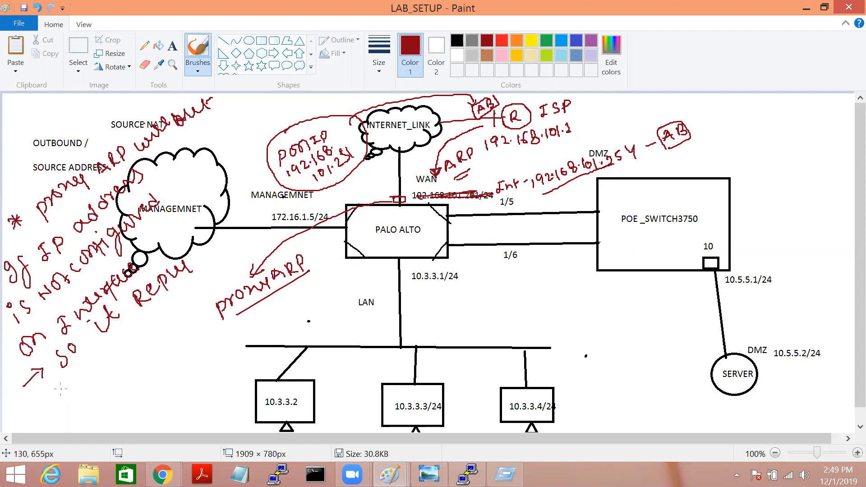
mouse_move(58, 405)
left_mouse_down()
mouse_move(72, 375)
mouse_move(109, 358)
mouse_move(110, 341)
mouse_move(121, 351)
mouse_move(126, 334)
mouse_move(153, 316)
mouse_move(163, 322)
mouse_move(160, 304)
mouse_move(178, 303)
mouse_move(162, 299)
mouse_move(195, 291)
left_mouse_up()
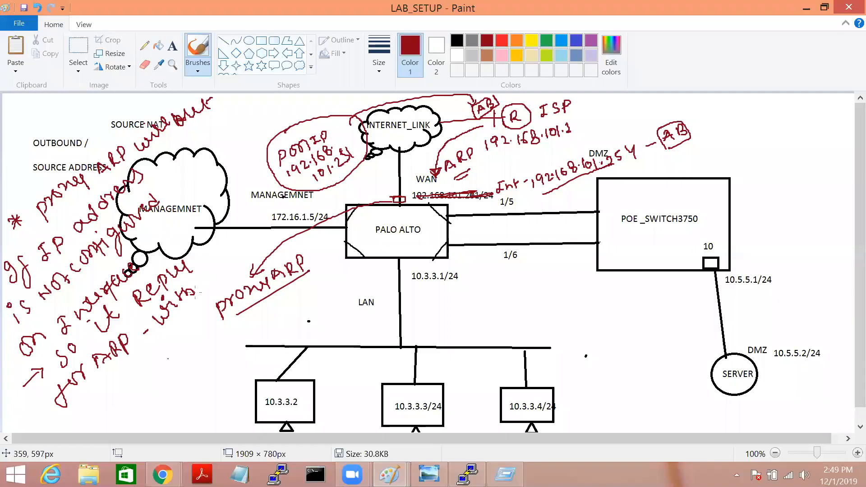
mouse_move(104, 400)
left_mouse_down()
mouse_move(132, 366)
mouse_move(151, 371)
mouse_move(142, 357)
mouse_move(160, 356)
mouse_move(200, 322)
left_mouse_up()
left_click_drag(174, 387, 173, 409)
mouse_move(168, 397)
left_mouse_down()
mouse_move(189, 393)
mouse_move(211, 357)
mouse_move(204, 362)
mouse_move(228, 354)
mouse_move(247, 333)
left_mouse_up()
left_click_drag(228, 369, 244, 354)
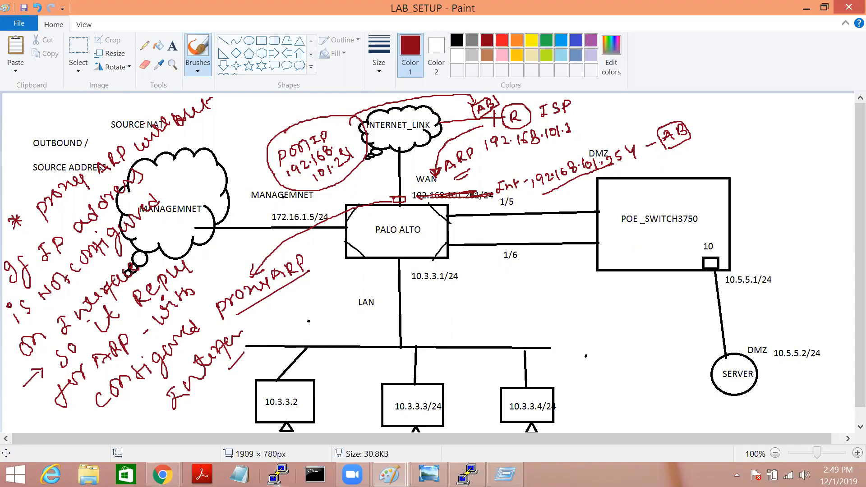
left_click(280, 476)
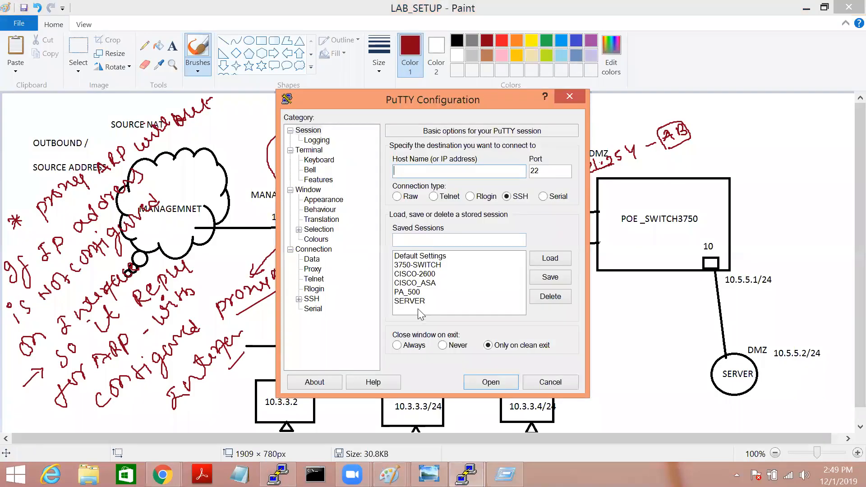
Step: Log into the EVE-NG host as root from the saved SERVER session
left_click(419, 302)
type("root")
key("Return")
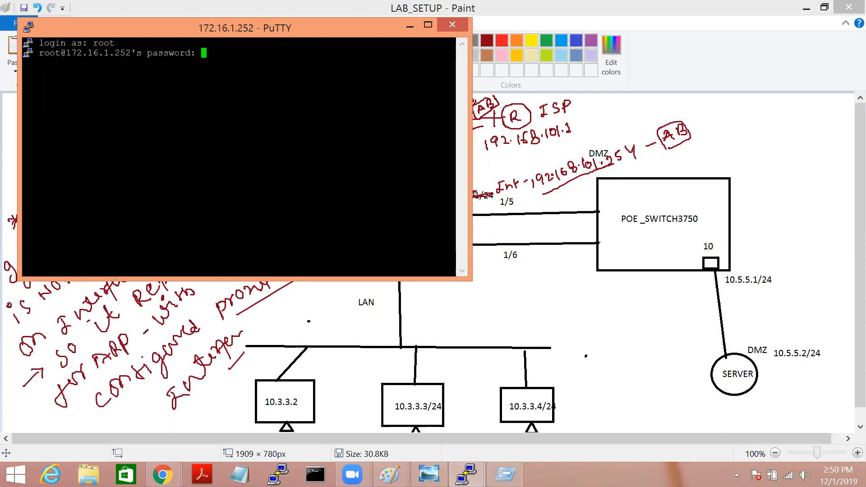
key("Return")
Step: Run a first interface query command for pnet1
type("show")
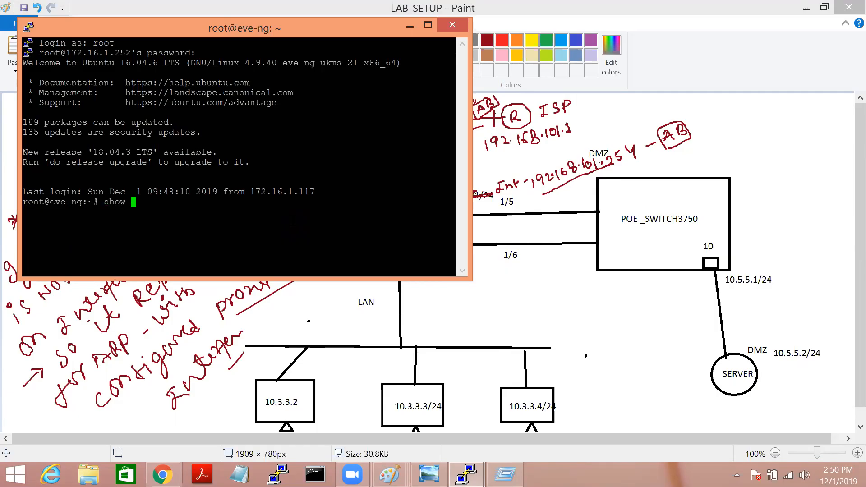
key("BackSpace")
key("BackSpace")
key("BackSpace")
key("BackSpace")
type("ipfocnfi")
key("BackSpace")
key("BackSpace")
key("BackSpace")
key("BackSpace")
key("BackSpace")
key("BackSpace")
type("config ")
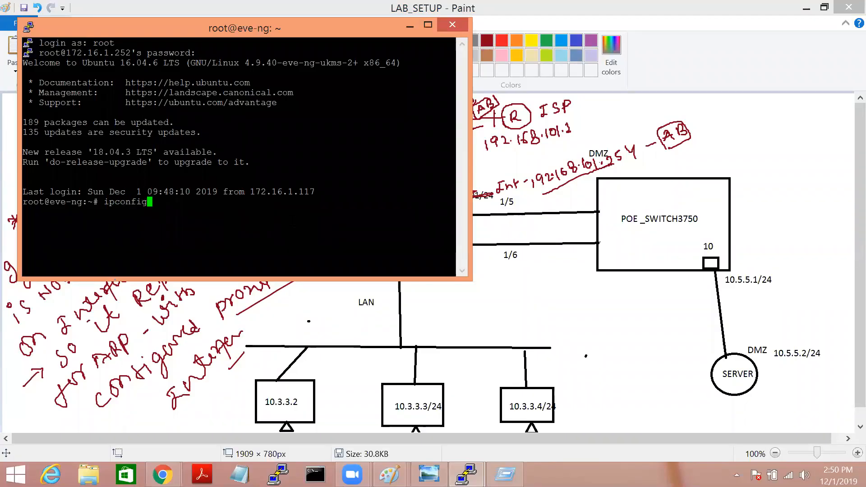
type("pent")
key("BackSpace")
key("BackSpace")
key("BackSpace")
type("net")
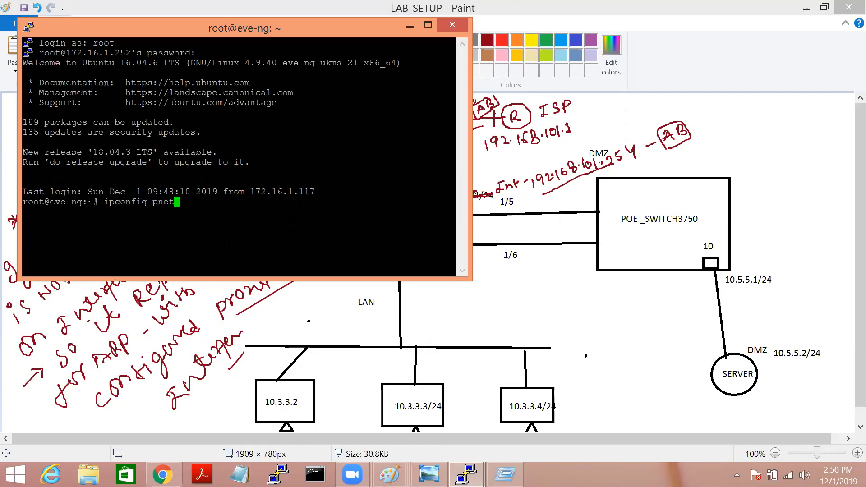
type("1")
key("Return")
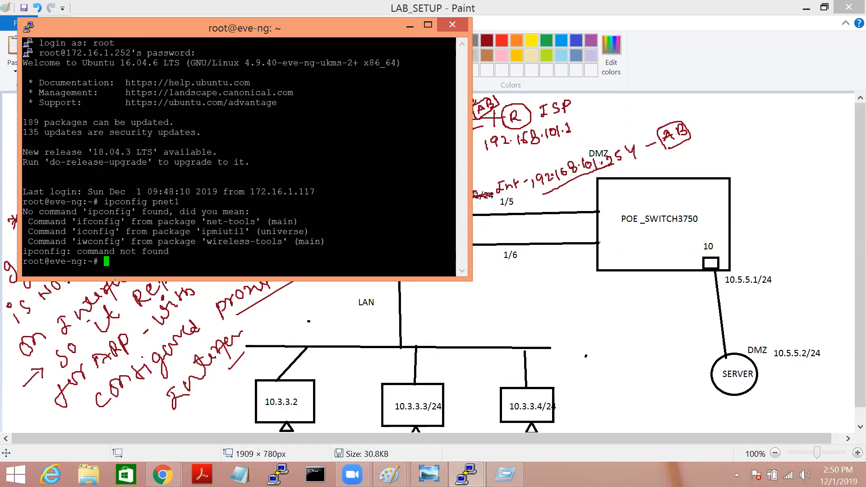
Step: Run ifconfig pnet1 and highlight its 192.168.101.1 address
key("Up")
key("BackSpace")
key("BackSpace")
key("BackSpace")
key("BackSpace")
key("BackSpace")
key("BackSpace")
key("BackSpace")
key("BackSpace")
key("BackSpace")
key("BackSpace")
key("BackSpace")
key("BackSpace")
key("BackSpace")
key("BackSpace")
type("ifconfig")
key("BackSpace")
key("BackSpace")
key("BackSpace")
key("BackSpace")
type("nfig pnet1")
key("Return")
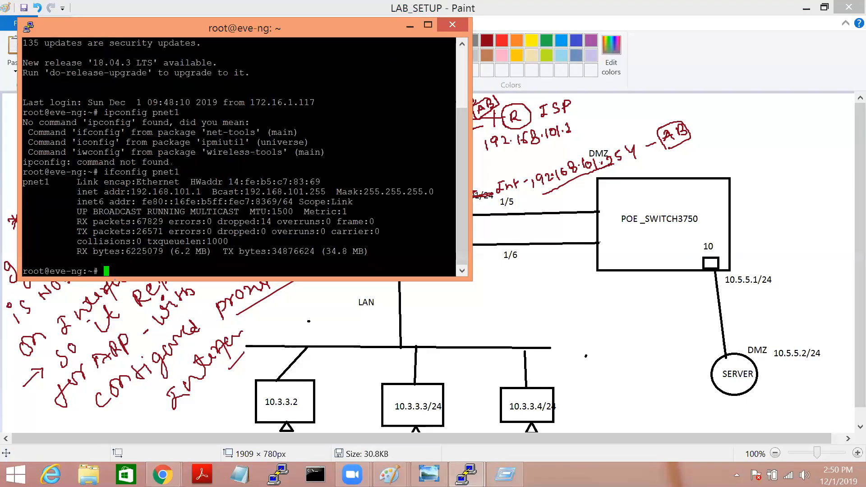
left_click_drag(135, 201, 187, 192)
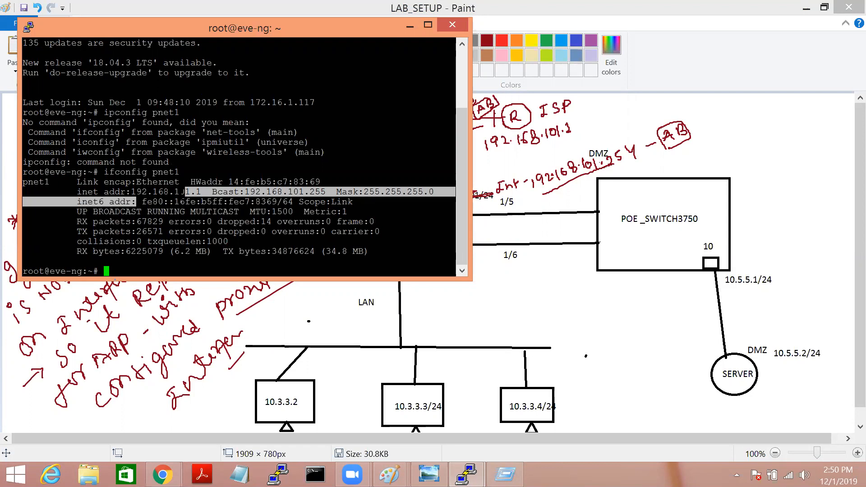
left_click_drag(129, 193, 199, 193)
left_click(203, 197)
Step: List the ARP table with arp and highlight 192.168.101.251 and its MAC
type("arp")
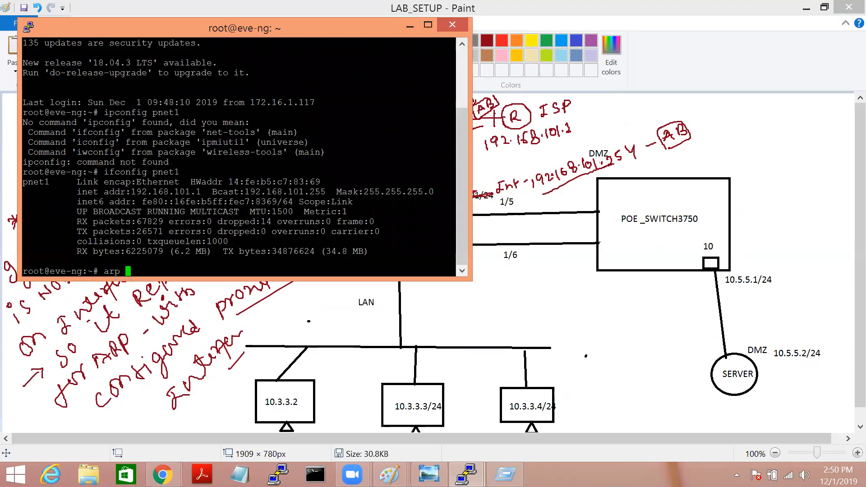
key("Return")
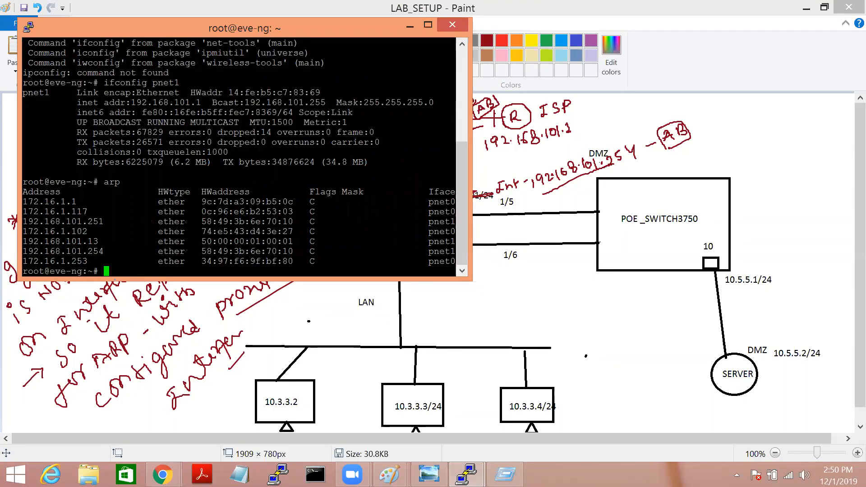
left_click_drag(72, 221, 103, 222)
left_click_drag(197, 221, 293, 222)
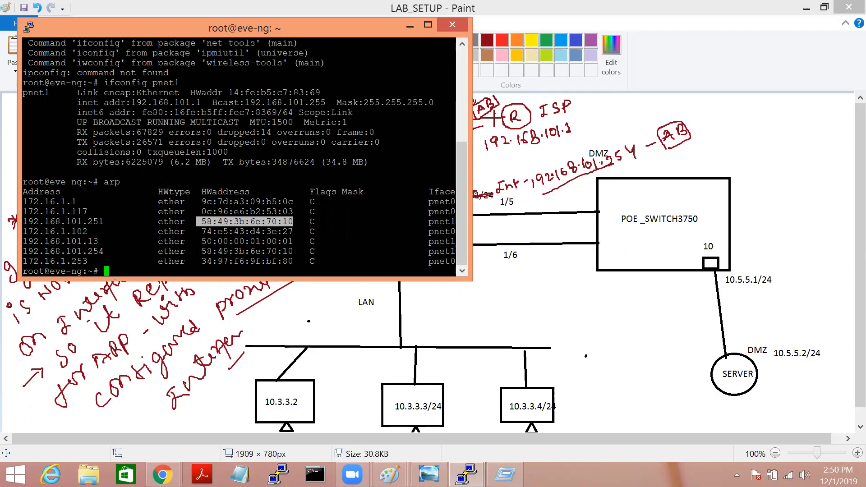
Step: Set PuTTY's terminal font to bold 22-point Courier New and apply it
right_click(34, 30)
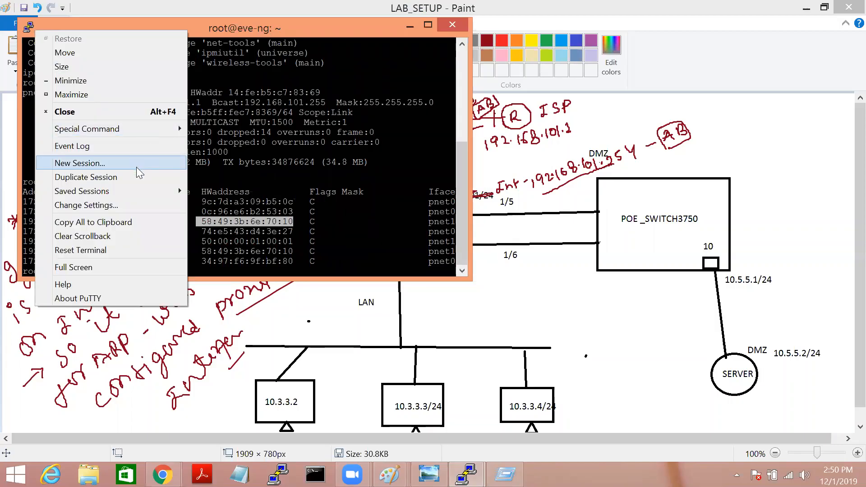
mouse_move(143, 191)
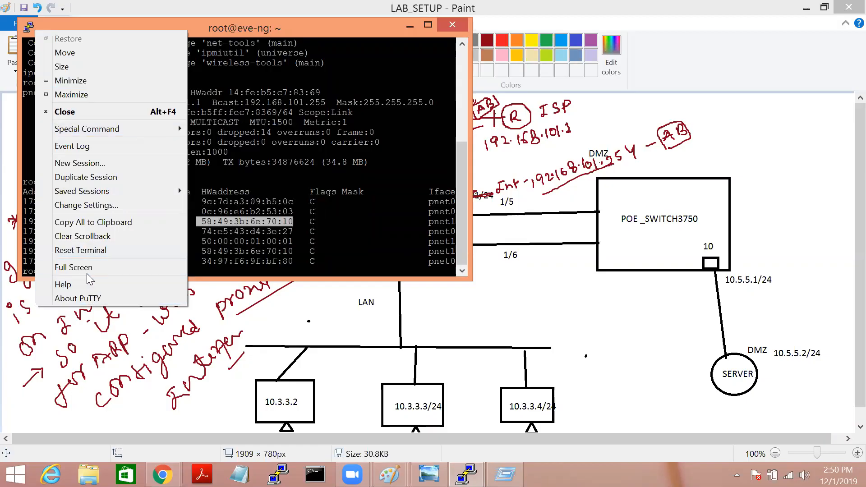
left_click(111, 205)
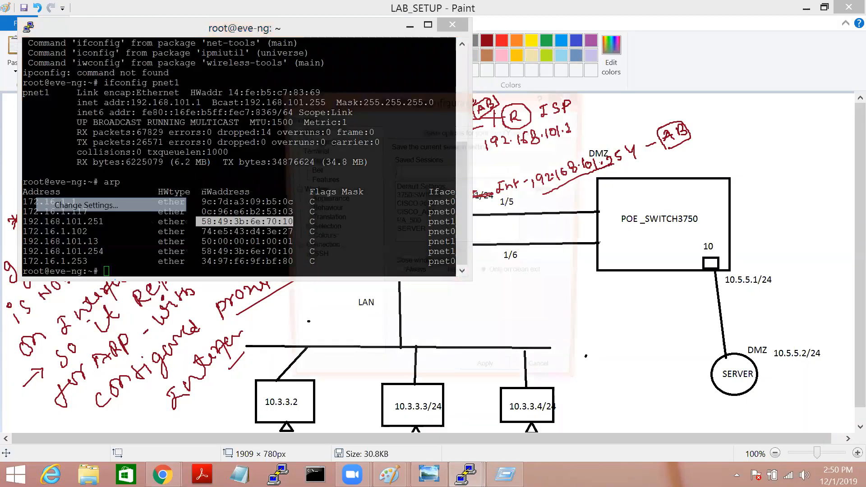
left_click(323, 200)
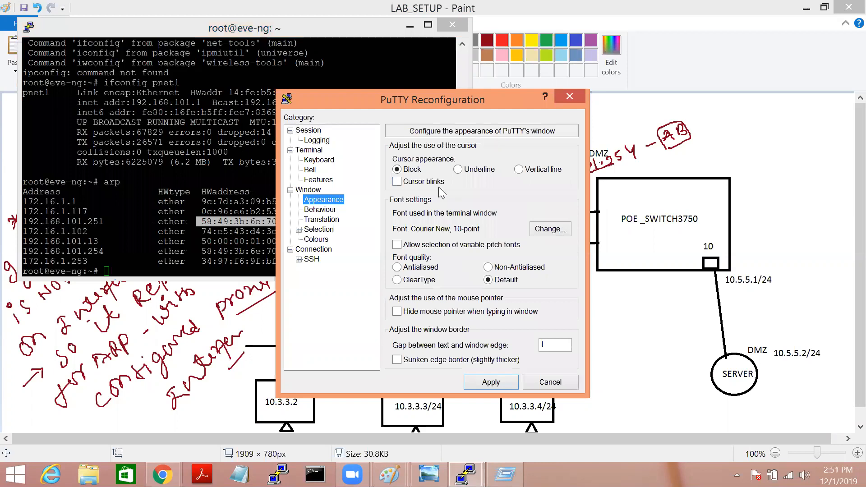
left_click(553, 229)
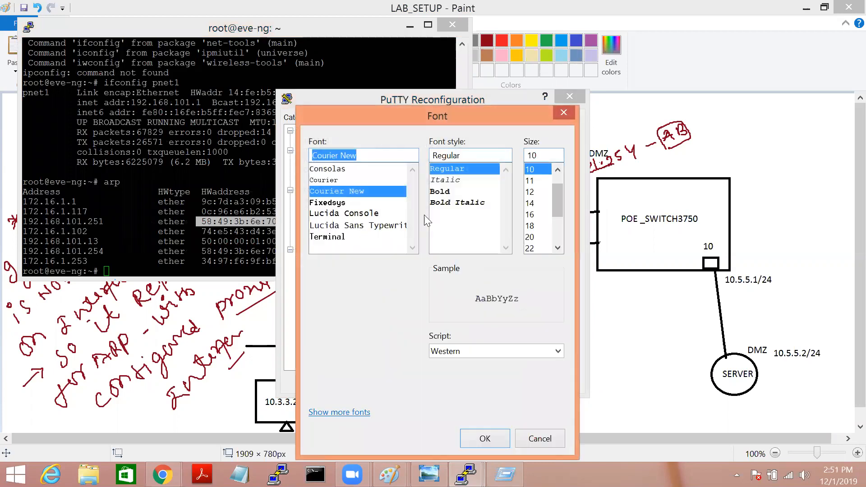
scroll(560, 216, "down", 1)
left_click(537, 225)
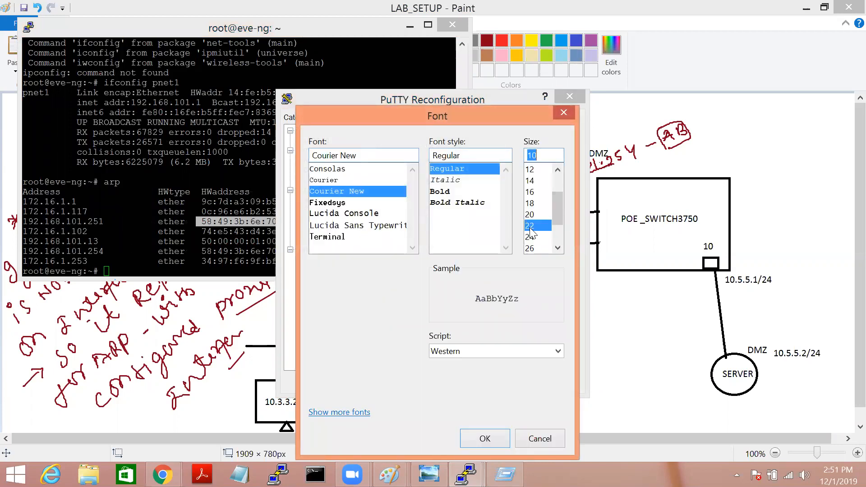
left_click(448, 194)
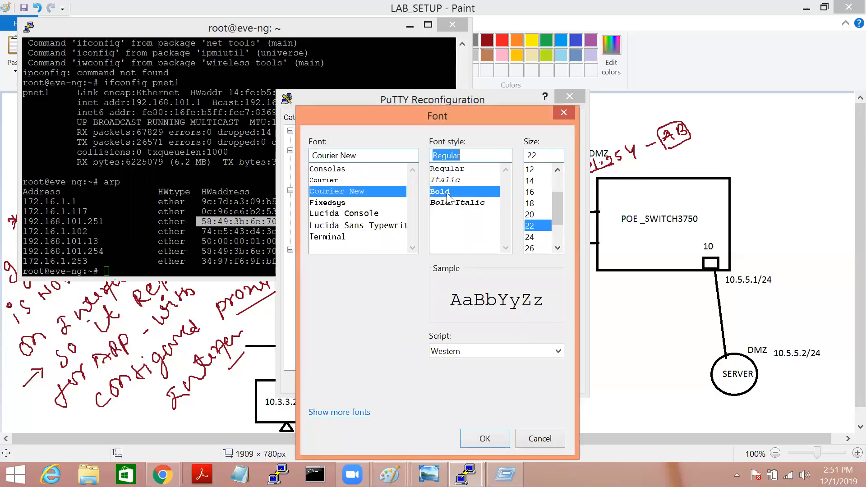
left_click(488, 438)
left_click(503, 383)
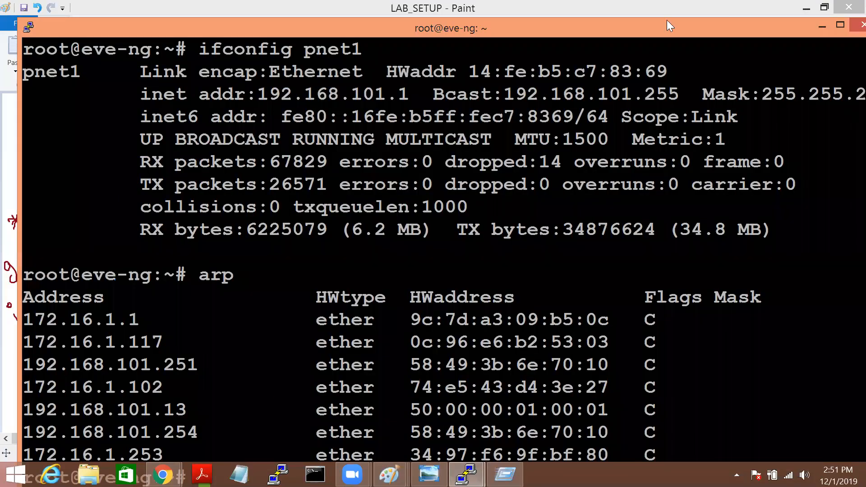
left_click_drag(636, 27, 637, 1)
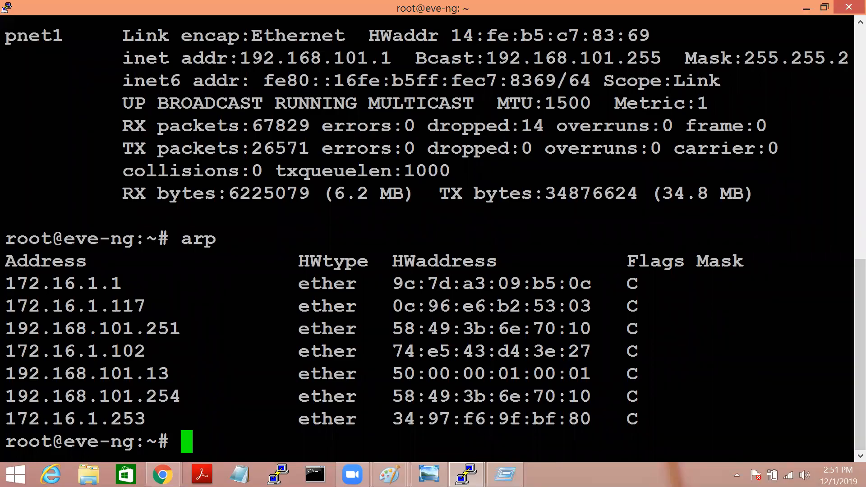
left_click(825, 7)
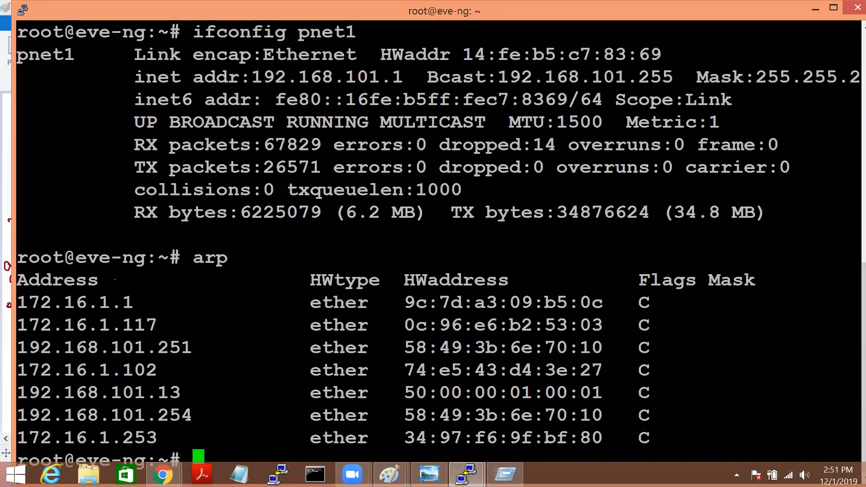
Step: Launch a new Paint window via Run and paste the terminal screenshot
key("super+r")
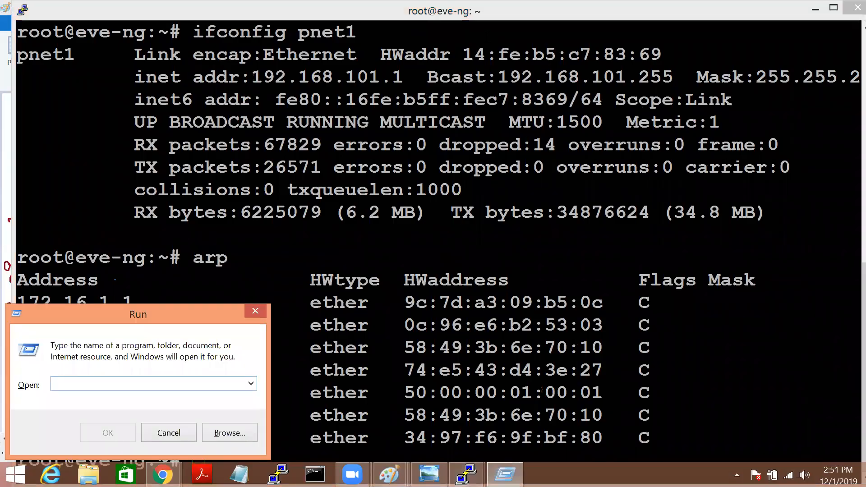
type("ms")
key("Down")
key("Down")
key("Down")
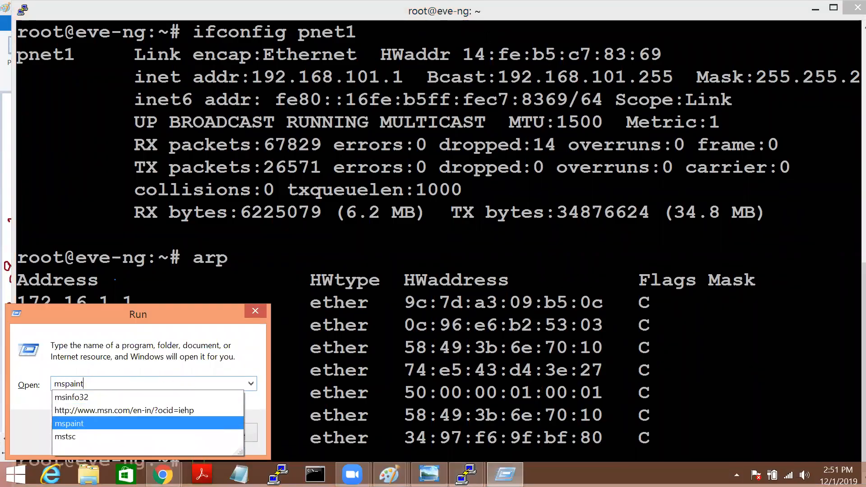
key("Return")
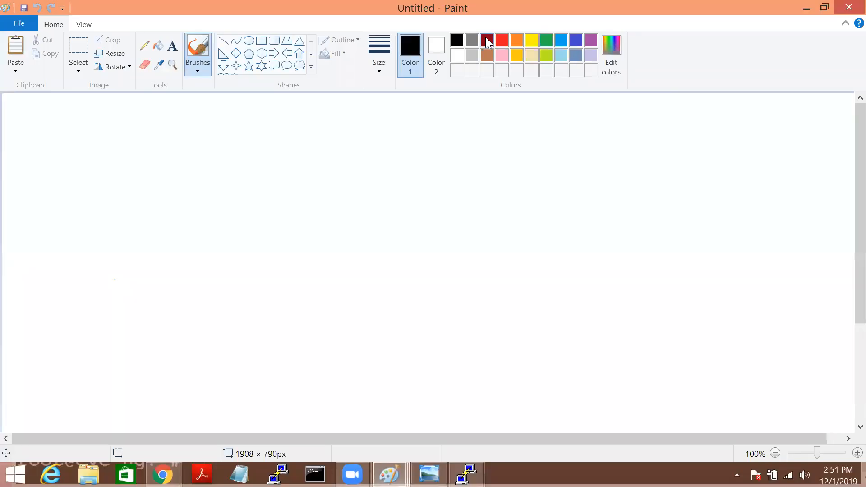
key("ctrl+v")
scroll(848, 216, "down", 2)
scroll(847, 224, "down", 2)
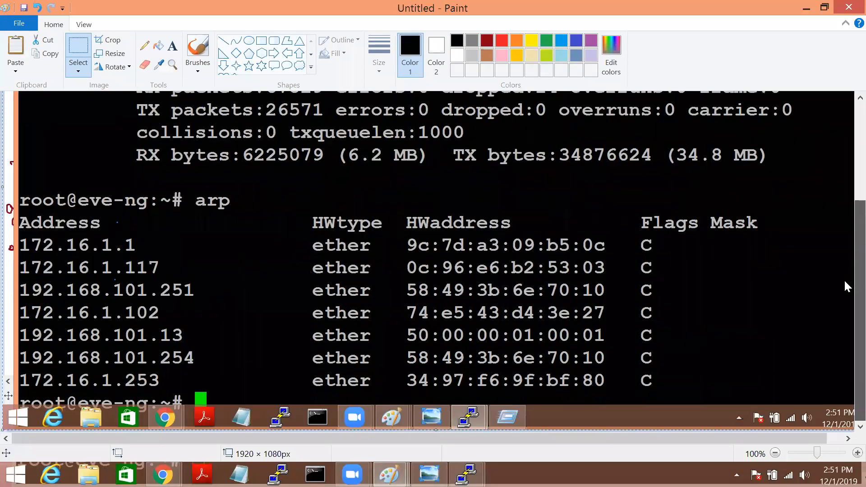
Step: With the blue brush, write 'Int' beside 192.168.101.254 and circle its MAC 58:49:3b:6e:70:10
left_click(194, 50)
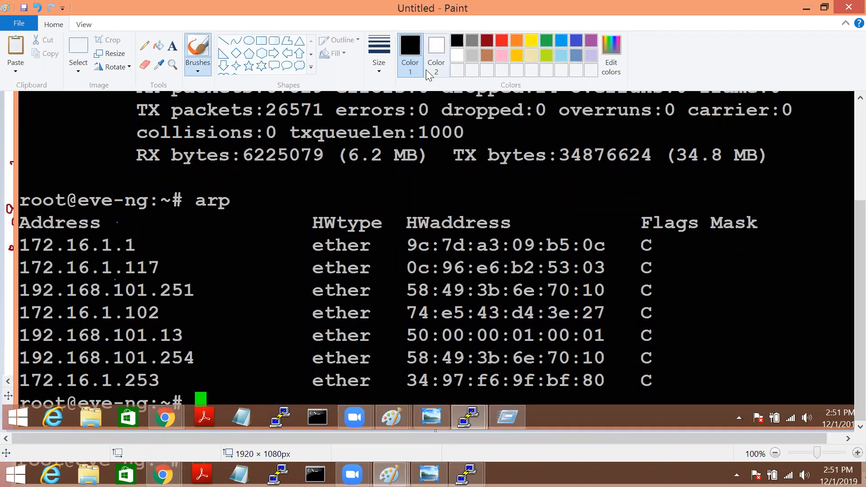
left_click(577, 41)
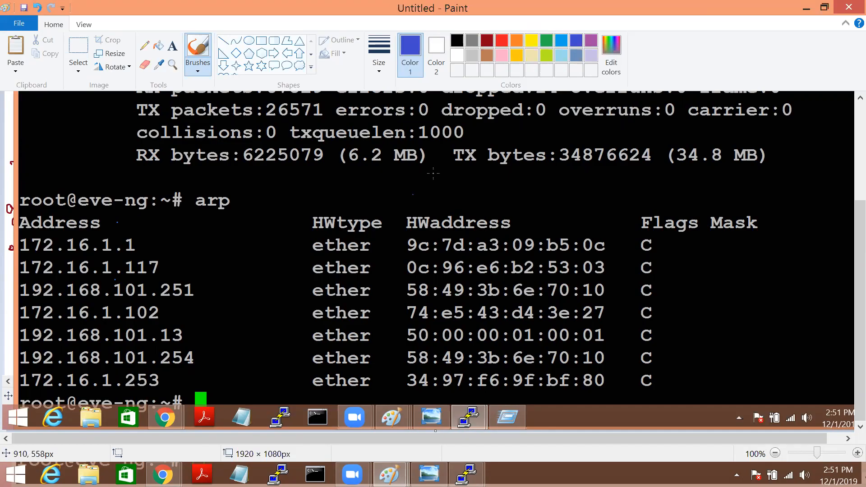
left_click(592, 44)
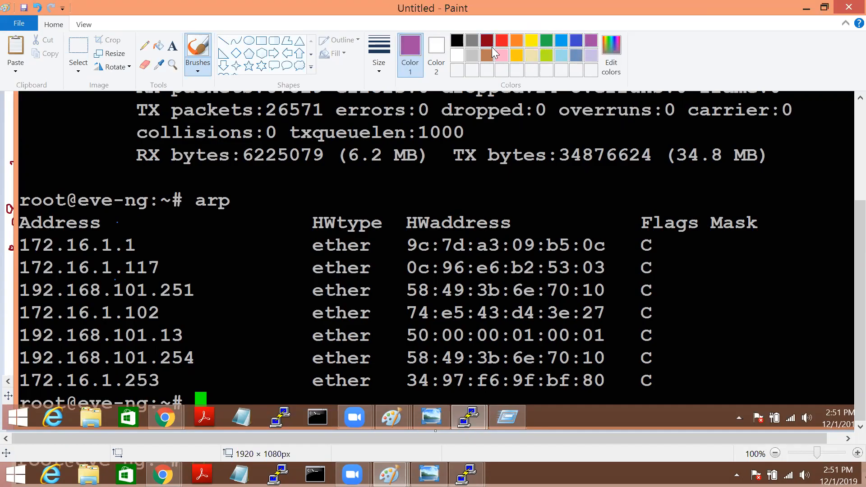
left_click(576, 44)
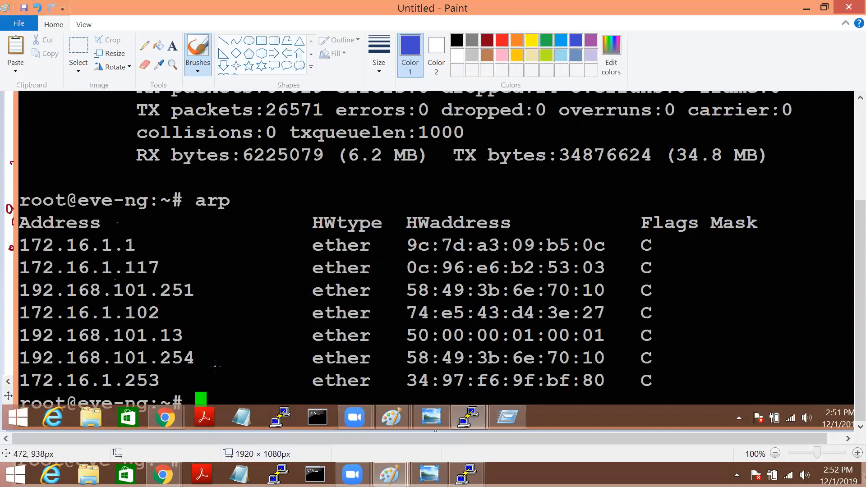
left_click_drag(221, 354, 216, 370)
left_click_drag(229, 363, 255, 361)
left_click_drag(243, 352, 255, 353)
left_click_drag(412, 370, 603, 366)
mouse_move(403, 347)
left_mouse_down()
mouse_move(471, 345)
mouse_move(406, 361)
left_mouse_up()
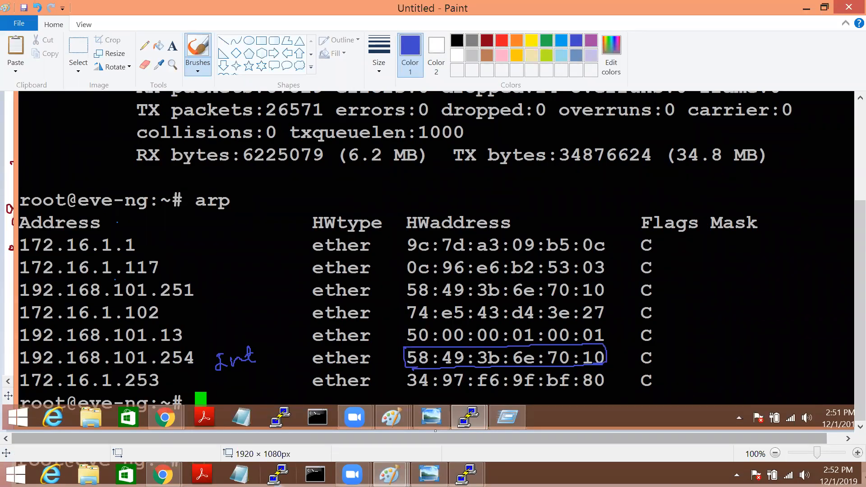
Step: Check ethernet1/1's MAC on the Palo Alto firewall's Interfaces page
mouse_move(163, 475)
left_click(236, 409)
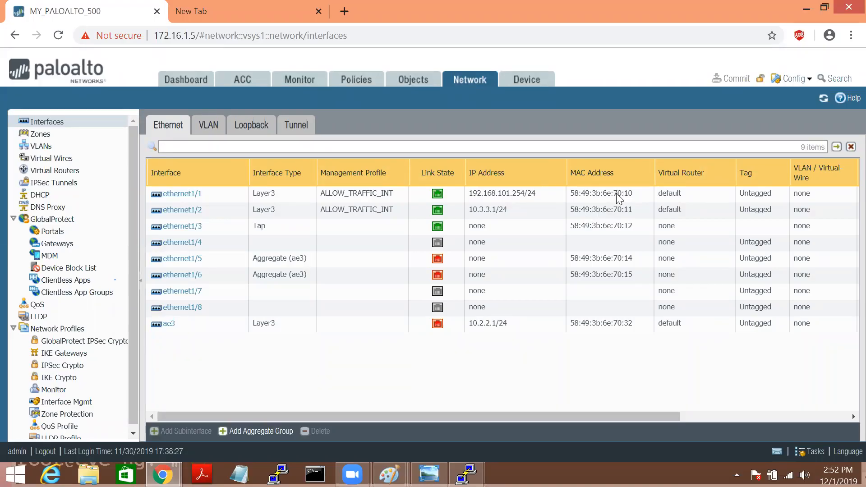
left_click(617, 195)
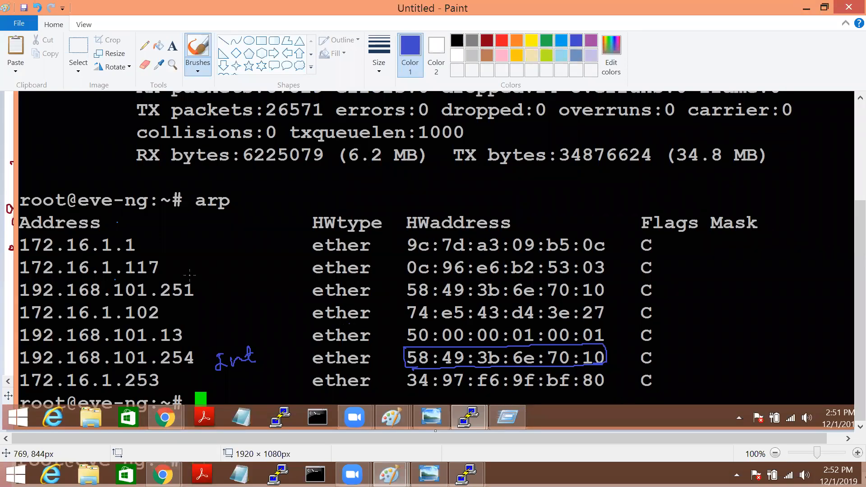
Step: Arrow a circled 'port IP' note to 192.168.101.251, underline .251, and outline its MAC
mouse_move(184, 275)
left_mouse_down()
mouse_move(215, 266)
mouse_move(212, 273)
mouse_move(251, 229)
mouse_move(277, 216)
mouse_move(273, 223)
left_mouse_up()
left_click_drag(239, 262, 213, 251)
left_click_drag(169, 300, 195, 292)
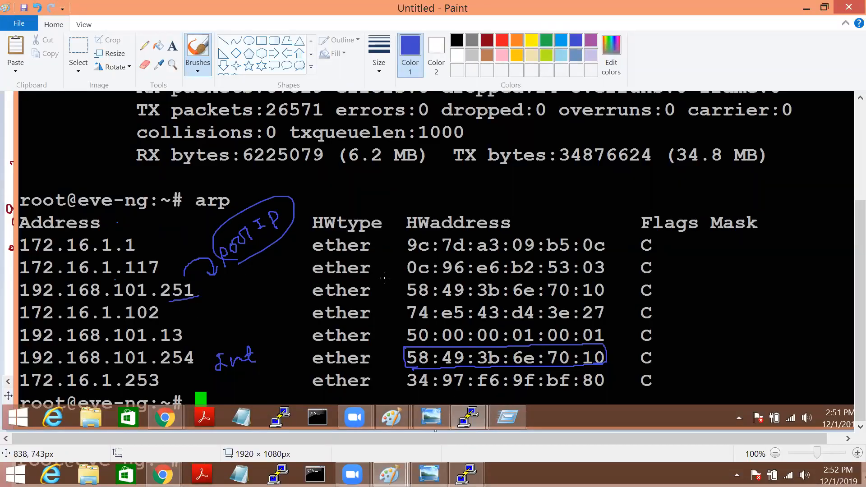
mouse_move(399, 287)
left_mouse_down()
mouse_move(588, 272)
mouse_move(612, 278)
mouse_move(613, 297)
mouse_move(405, 310)
mouse_move(396, 286)
left_mouse_up()
Step: Finish the .251 MAC outline and connect both MACs to a circled, underlined 'proxy ARP' label
left_click_drag(445, 298, 492, 301)
left_click_drag(549, 300, 563, 301)
mouse_move(615, 280)
left_mouse_down()
mouse_move(677, 304)
mouse_move(611, 349)
left_mouse_up()
mouse_move(699, 292)
left_mouse_down()
mouse_move(724, 300)
mouse_move(723, 285)
mouse_move(756, 276)
mouse_move(766, 306)
left_mouse_up()
mouse_move(708, 327)
left_mouse_down()
mouse_move(702, 344)
mouse_move(735, 320)
mouse_move(740, 332)
left_mouse_up()
left_click_drag(746, 315, 747, 325)
left_click_drag(693, 354, 722, 352)
Step: Add an underlined, arrowed handwritten note above Flags Mask, then minimize Paint
mouse_move(783, 169)
left_mouse_down()
mouse_move(781, 193)
mouse_move(796, 184)
mouse_move(784, 196)
left_mouse_up()
mouse_move(784, 171)
left_mouse_down()
mouse_move(800, 180)
mouse_move(838, 161)
left_mouse_up()
left_click_drag(801, 193, 834, 178)
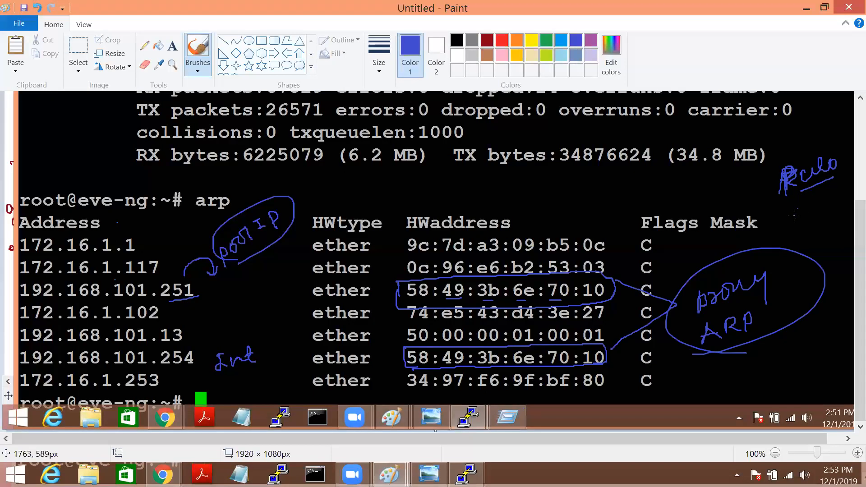
left_click_drag(786, 212, 775, 214)
left_click_drag(784, 204, 786, 217)
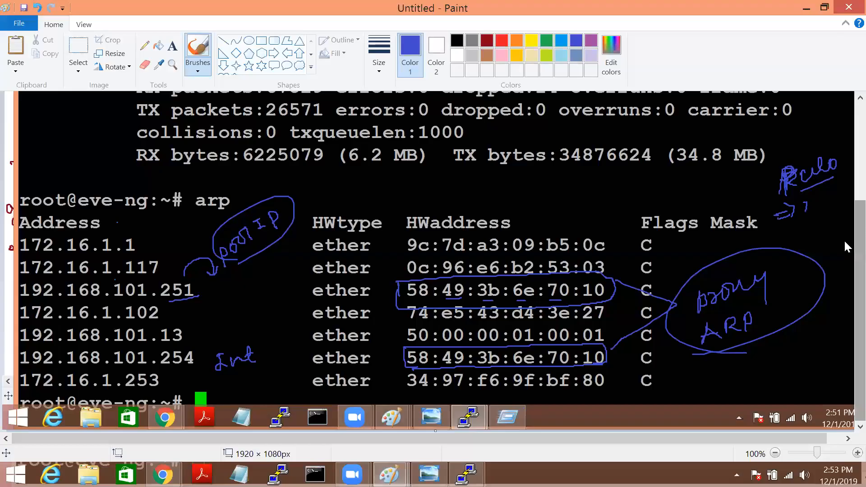
left_click(807, 9)
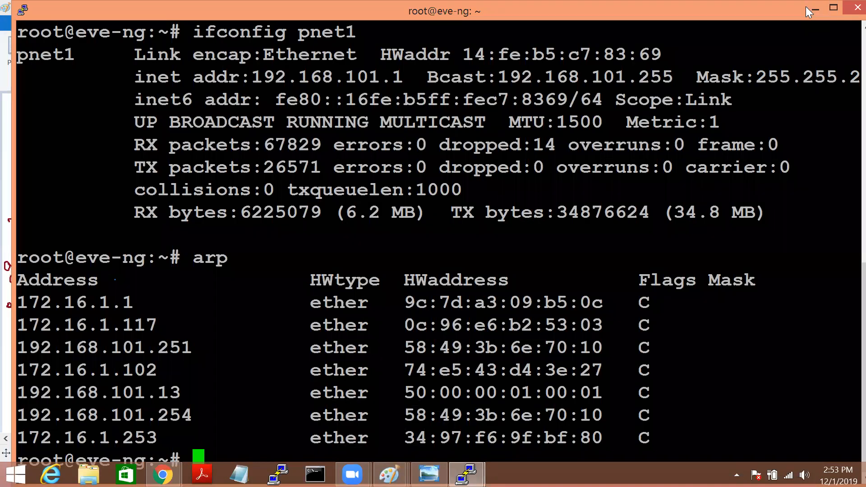
Step: On the LAB_SETUP diagram, fill the WAN box and write a circled 128 with a note below
left_click(807, 7)
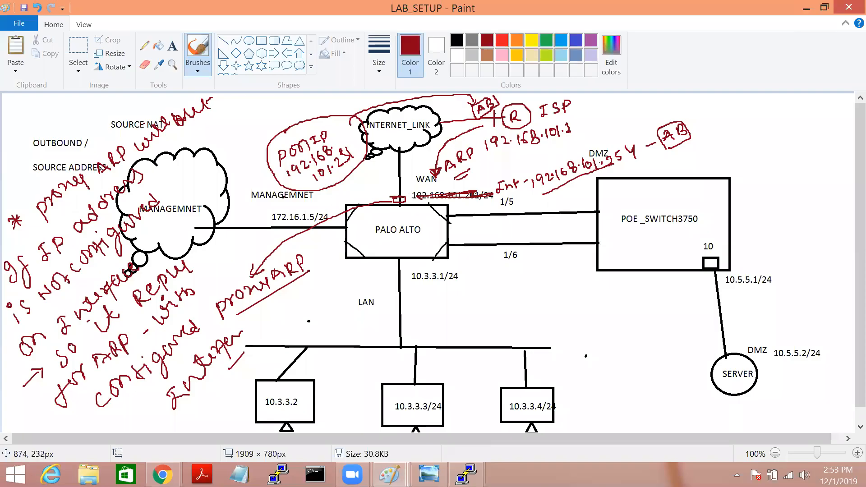
left_click_drag(408, 207, 393, 196)
mouse_move(742, 149)
left_mouse_down()
mouse_move(757, 194)
mouse_move(762, 151)
mouse_move(773, 165)
mouse_move(785, 160)
mouse_move(783, 134)
mouse_move(792, 154)
left_mouse_up()
mouse_move(768, 188)
left_mouse_down()
mouse_move(817, 137)
mouse_move(774, 186)
left_mouse_up()
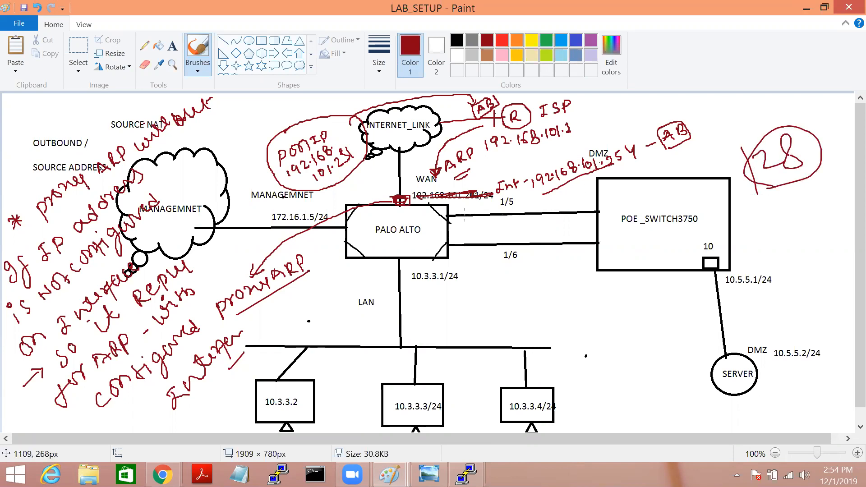
mouse_move(800, 216)
left_mouse_down()
mouse_move(820, 209)
mouse_move(811, 199)
mouse_move(831, 201)
mouse_move(828, 183)
mouse_move(845, 193)
left_mouse_up()
left_click_drag(815, 241, 844, 207)
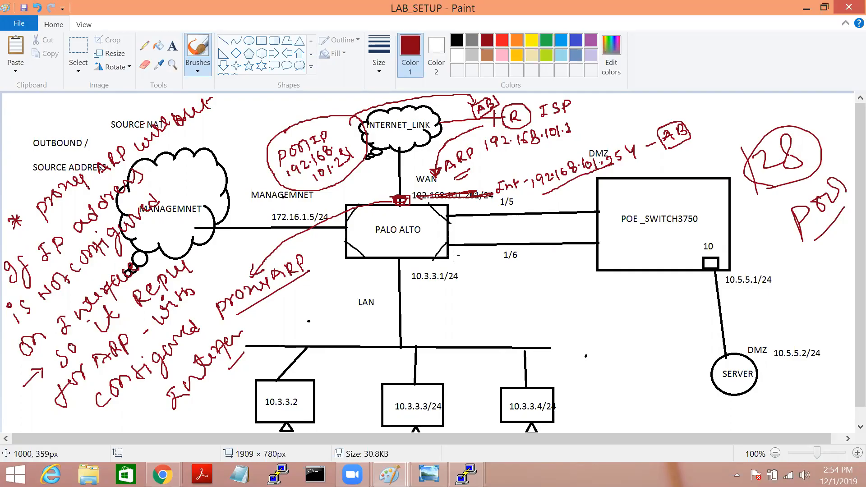
Step: Draw an arrow and shape below POE_SWITCH3750 in dark red
left_click_drag(616, 313, 634, 363)
mouse_move(624, 308)
left_mouse_down()
mouse_move(673, 280)
mouse_move(699, 329)
mouse_move(629, 370)
left_mouse_up()
left_click_drag(627, 272, 653, 309)
left_click_drag(646, 294, 658, 293)
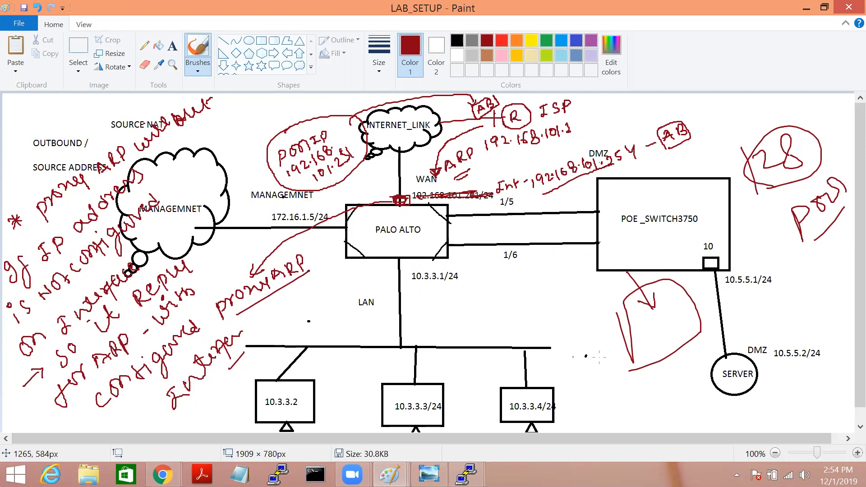
mouse_move(672, 294)
left_mouse_down()
mouse_move(633, 290)
mouse_move(658, 352)
mouse_move(667, 281)
left_mouse_up()
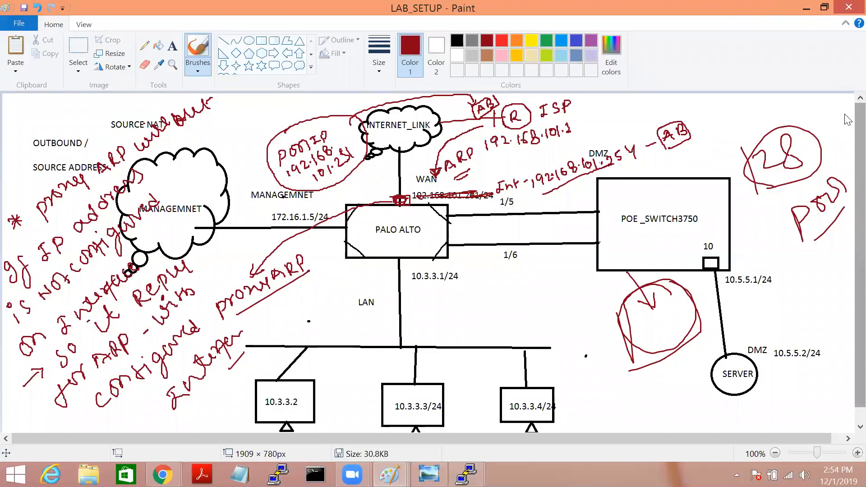
Step: Add a curve below the PALO ALTO–switch links, re-circle the shape, loop the AB note, and minimize Paint
double_click(703, 10)
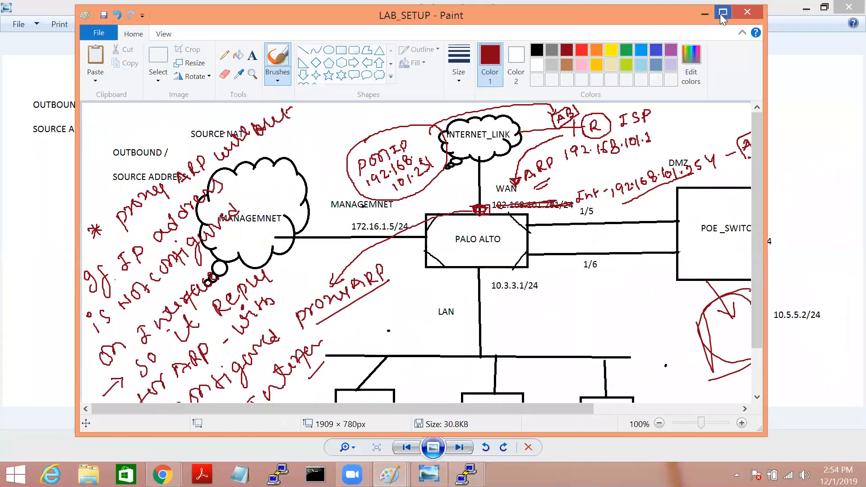
left_click(723, 13)
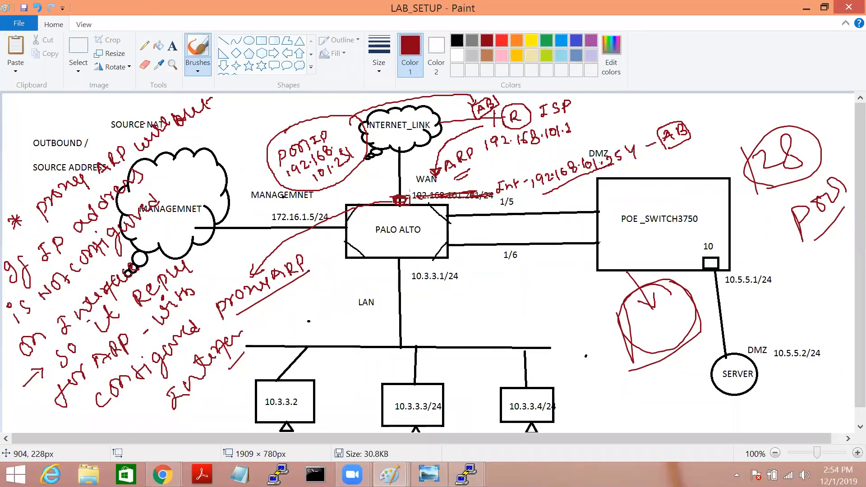
left_click_drag(516, 279, 571, 366)
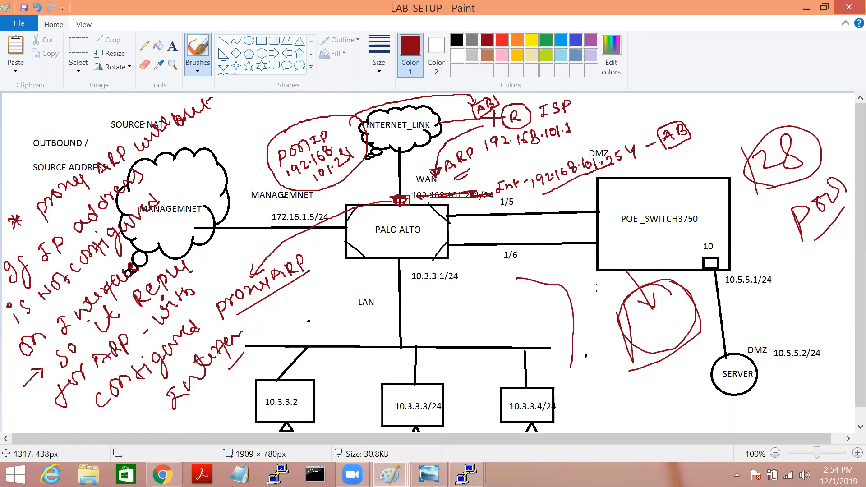
left_click_drag(675, 293, 666, 289)
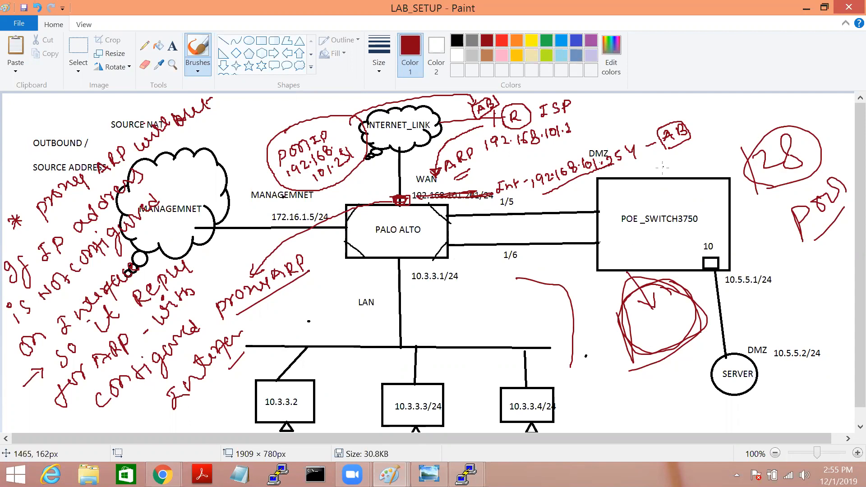
mouse_move(691, 110)
left_mouse_down()
mouse_move(722, 141)
mouse_move(699, 116)
left_mouse_up()
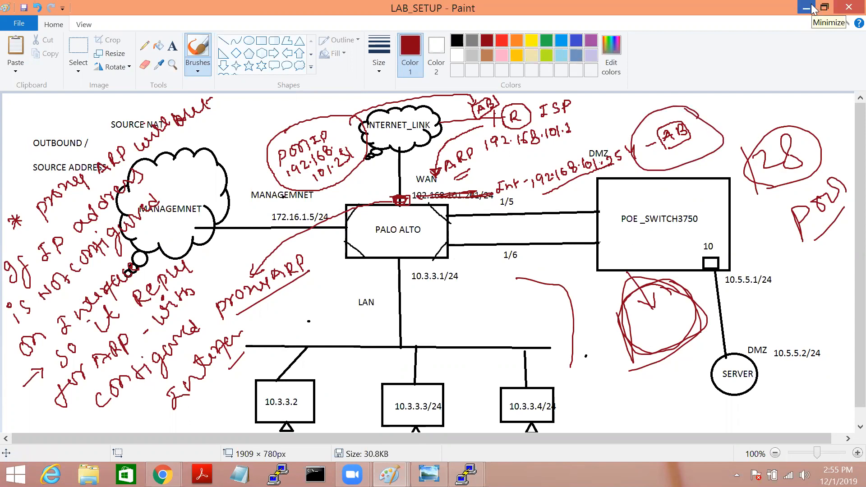
left_click(811, 8)
Step: Add a Palo Alto VM-100 Firewall node in the EVE topology and drag it to the top
left_click(811, 8)
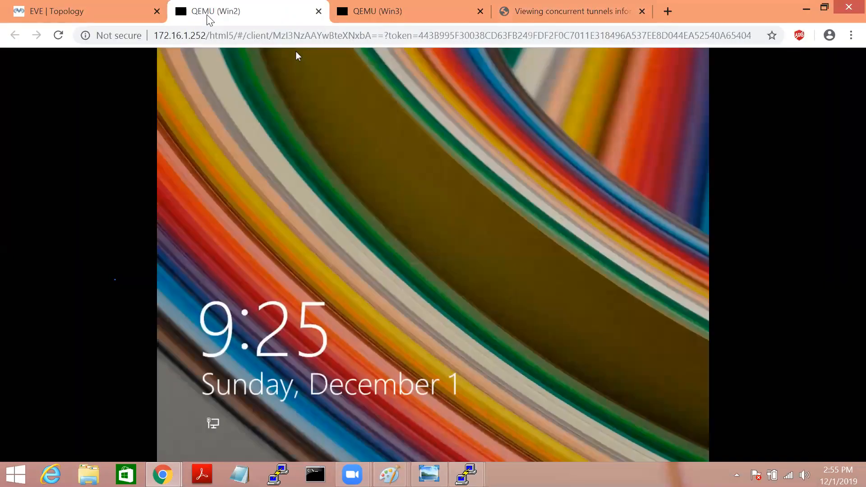
left_click(125, 10)
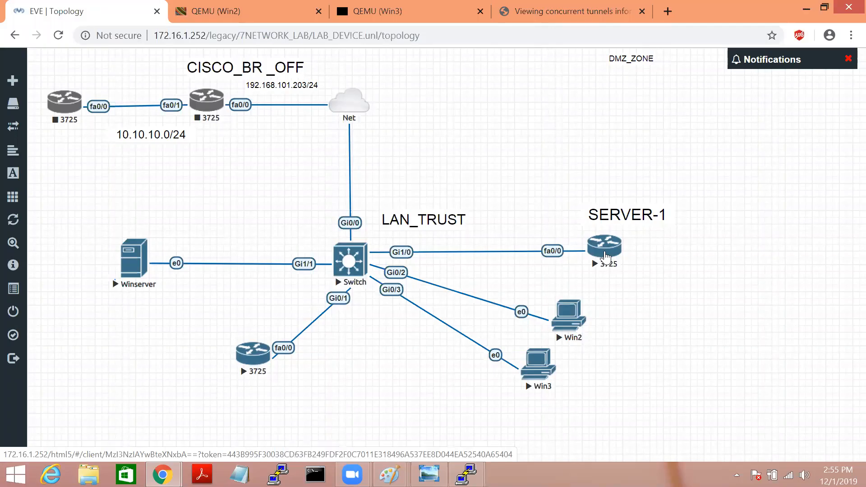
right_click(559, 196)
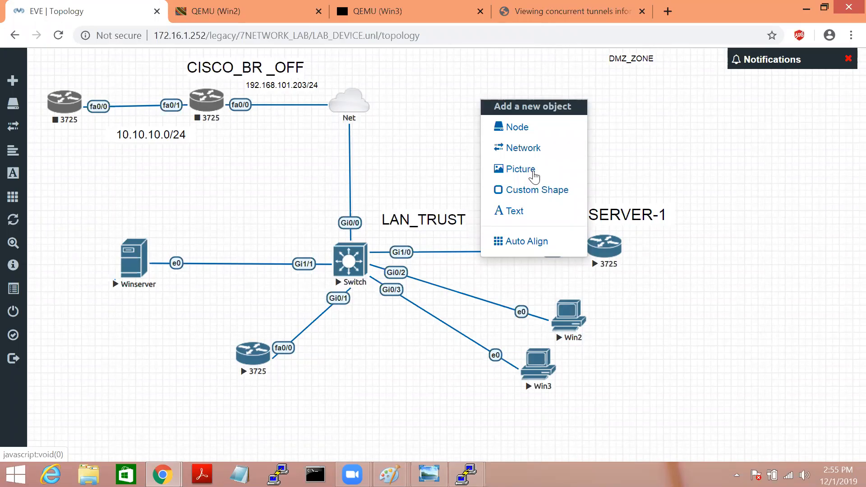
right_click(472, 196)
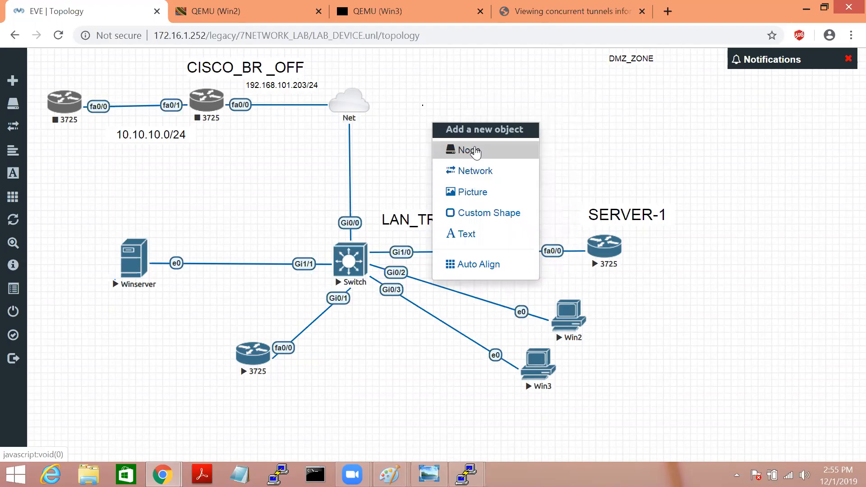
left_click(476, 152)
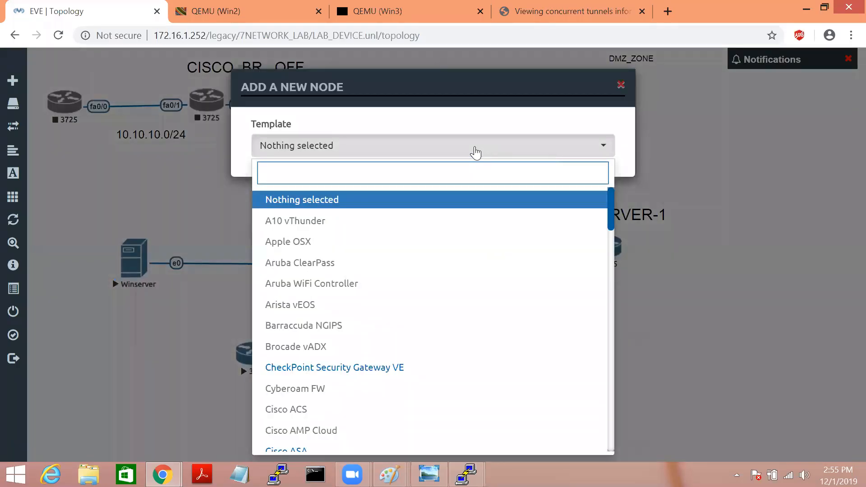
type("Pa")
left_click(330, 260)
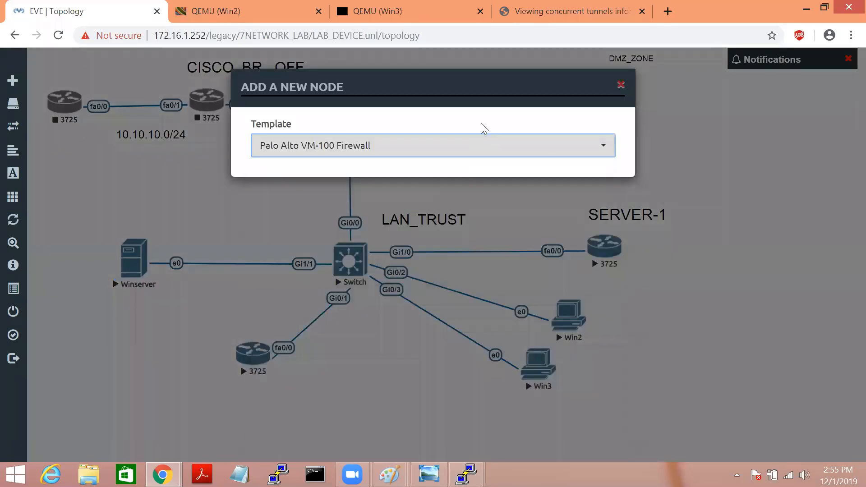
scroll(485, 358, "down", 8)
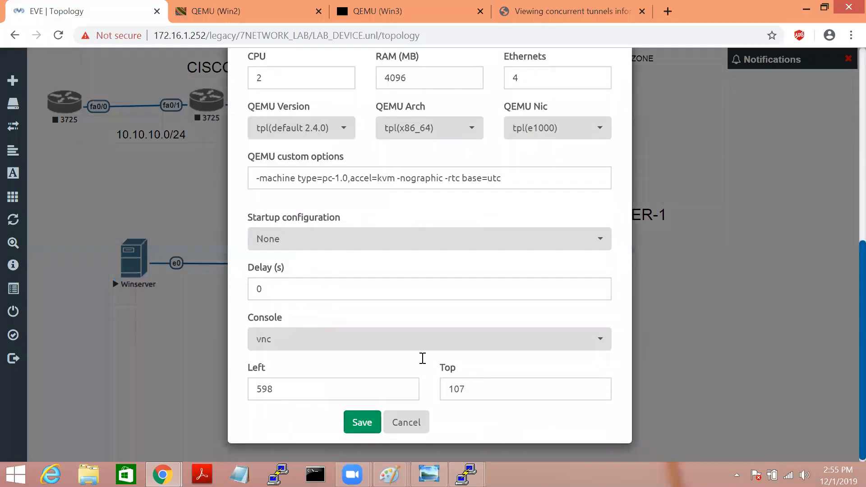
left_click(361, 422)
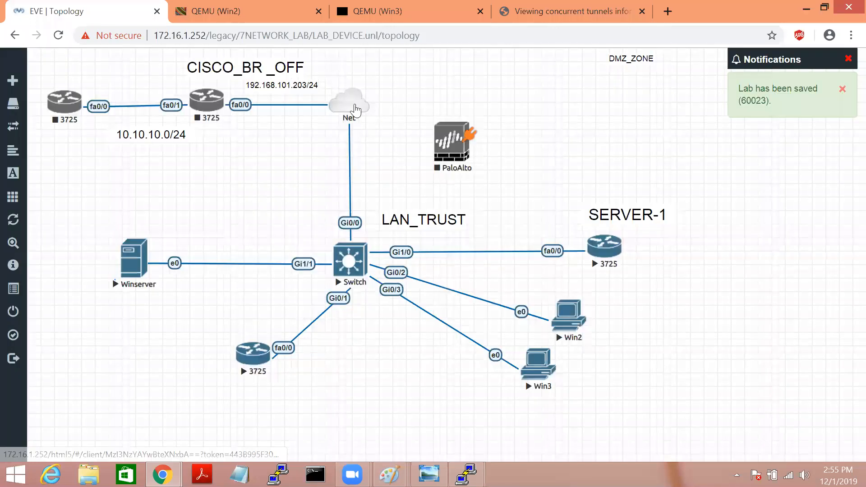
left_click_drag(474, 167, 372, 128)
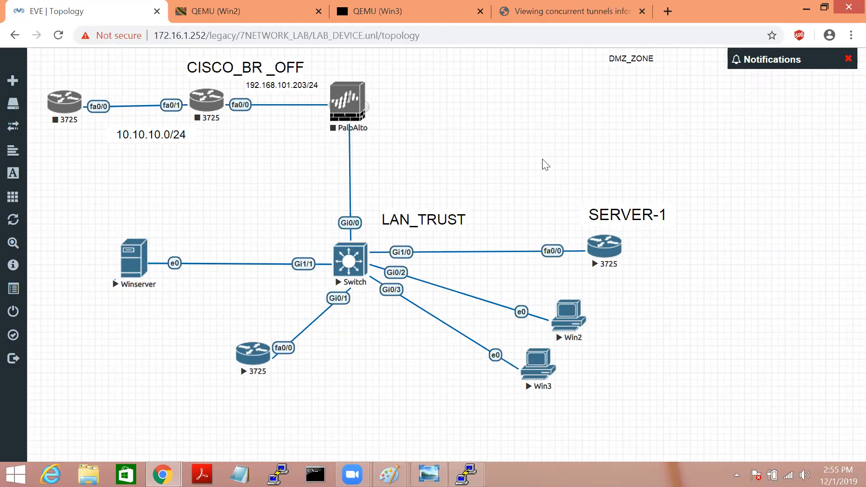
Step: Add a Cloud1 Net network and link it to PaloAlto's eth1/1
left_click(609, 258)
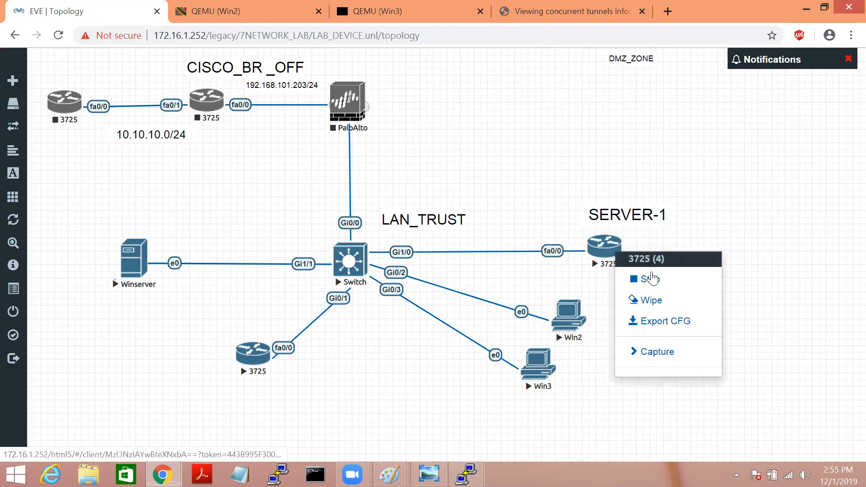
right_click(509, 103)
left_click(551, 152)
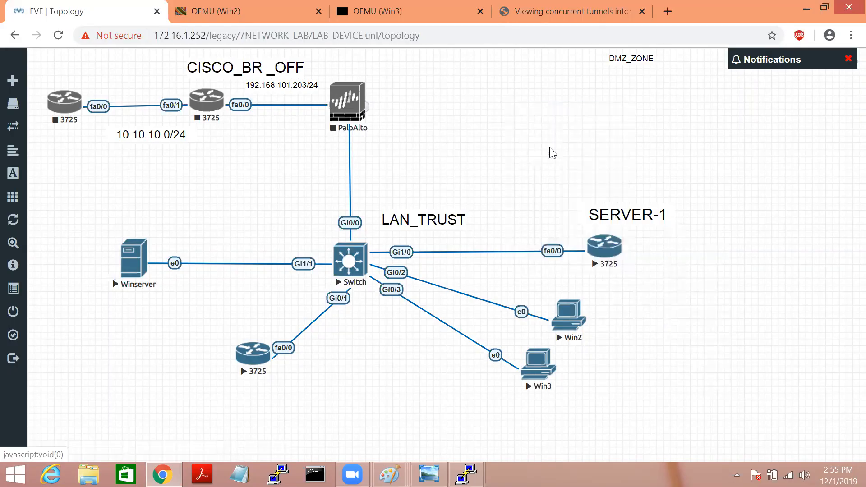
left_click(440, 207)
left_click(397, 304)
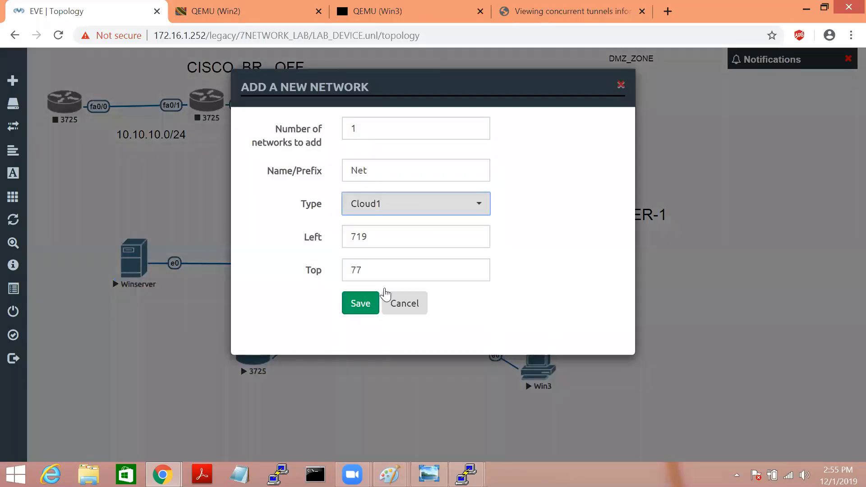
left_click(357, 307)
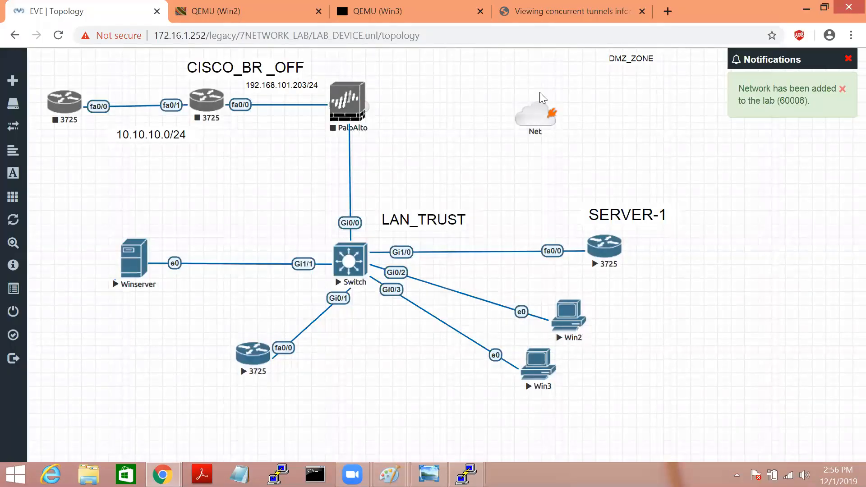
left_click_drag(551, 113, 349, 103)
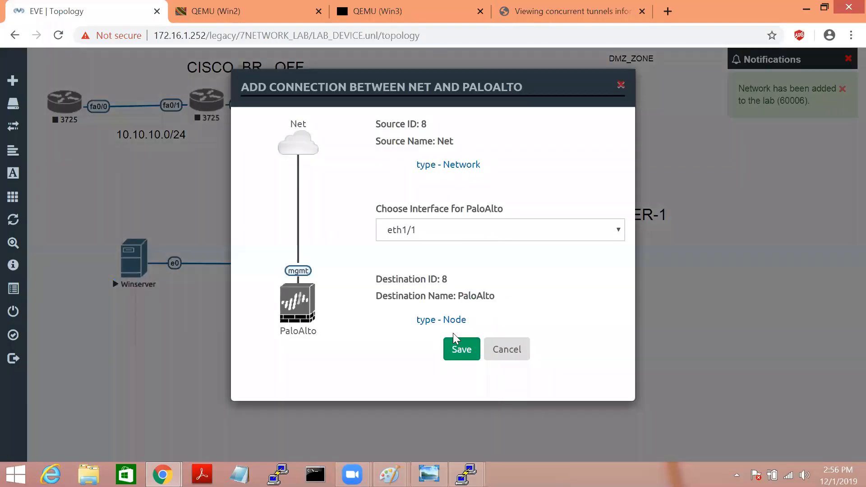
left_click(458, 348)
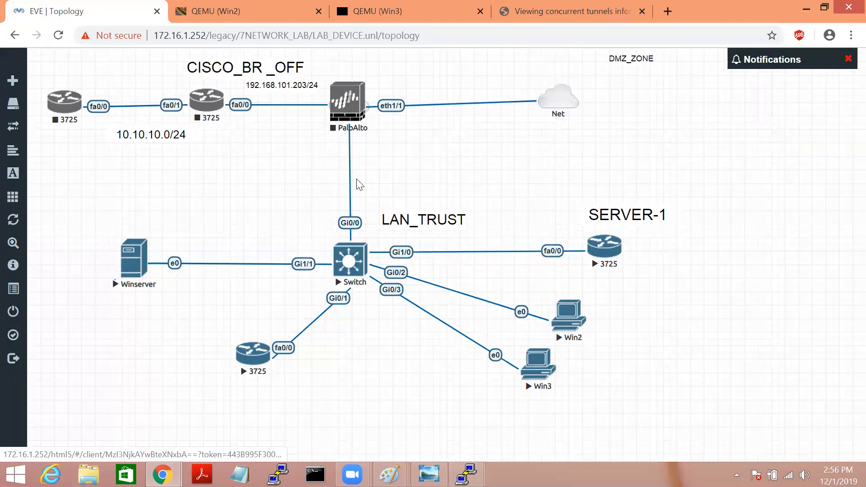
Step: Place an enlarged 10.3.3.1/24 label below PaloAlto, then open the SERVER-1 console
right_click(381, 137)
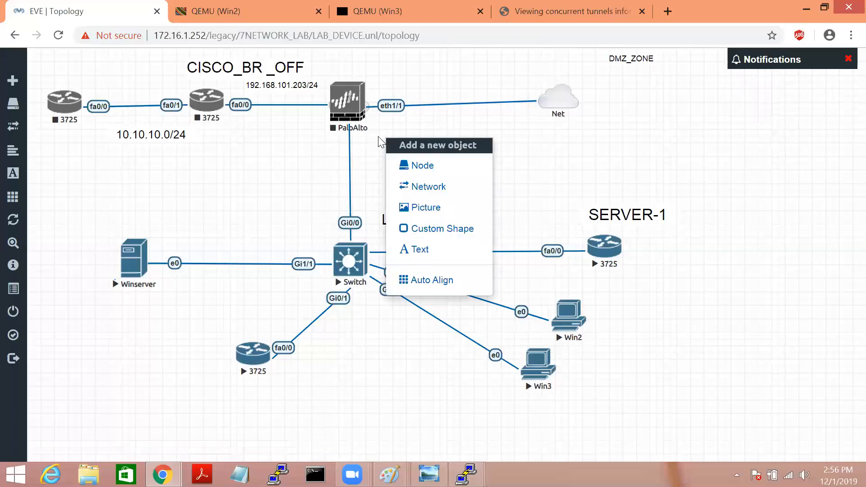
left_click(414, 249)
type("10.3.3.1/24")
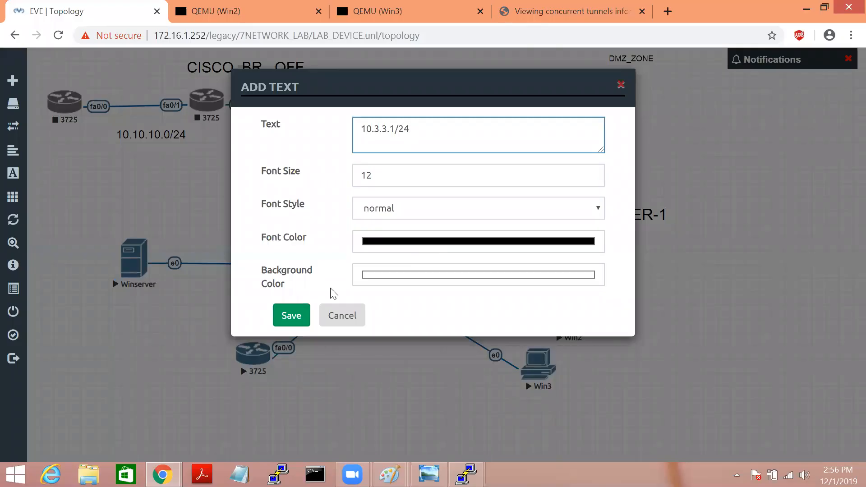
left_click(294, 315)
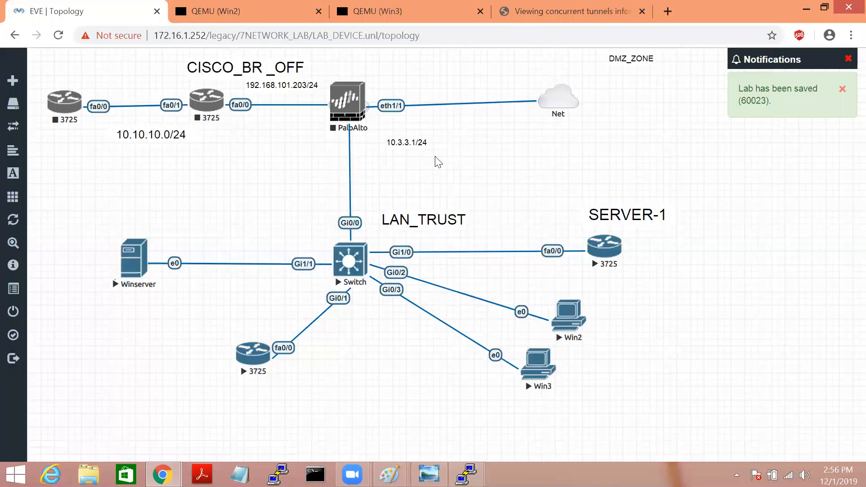
left_click_drag(444, 152, 424, 161)
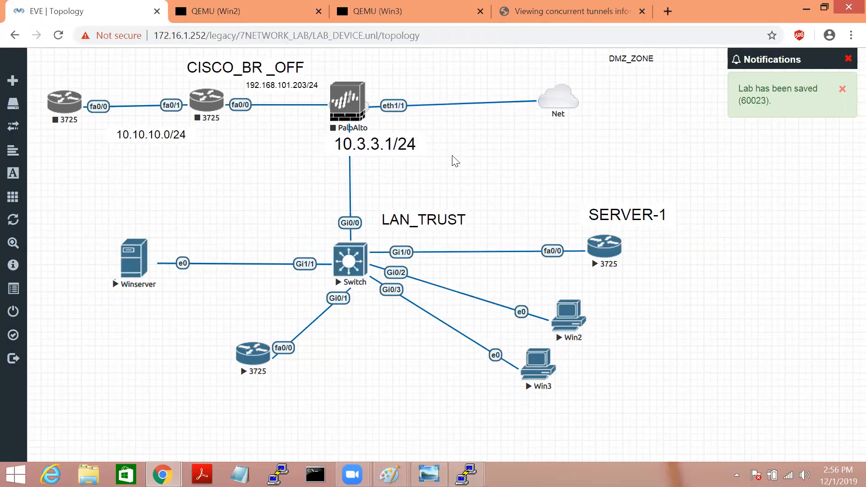
left_click_drag(376, 150, 366, 156)
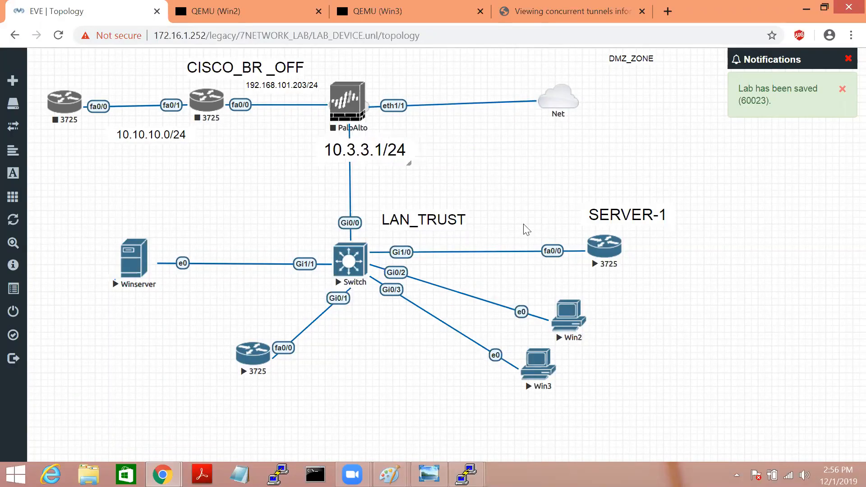
left_click(603, 251)
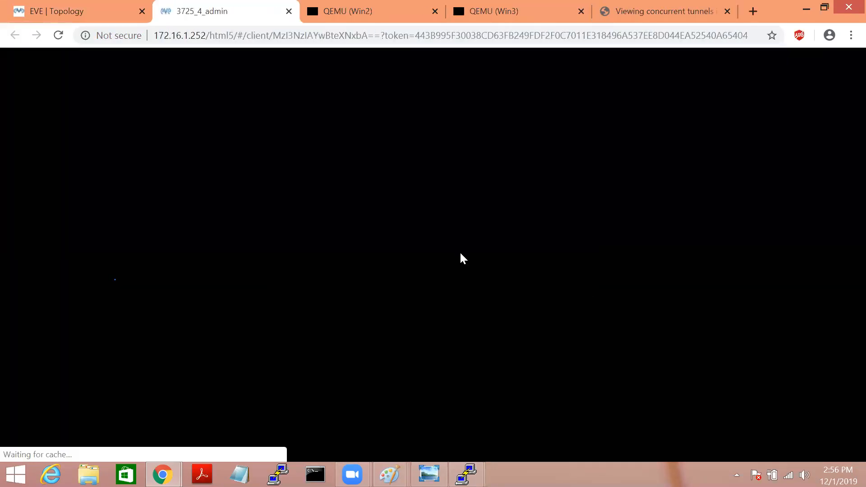
Step: On DMZ_SERVER2's console, enter privileged mode and configure interface f0/0
key("Return")
key("Return")
type("en")
key("Tab")
key("Return")
key("Return")
key("Return")
key("Return")
type("conf ")
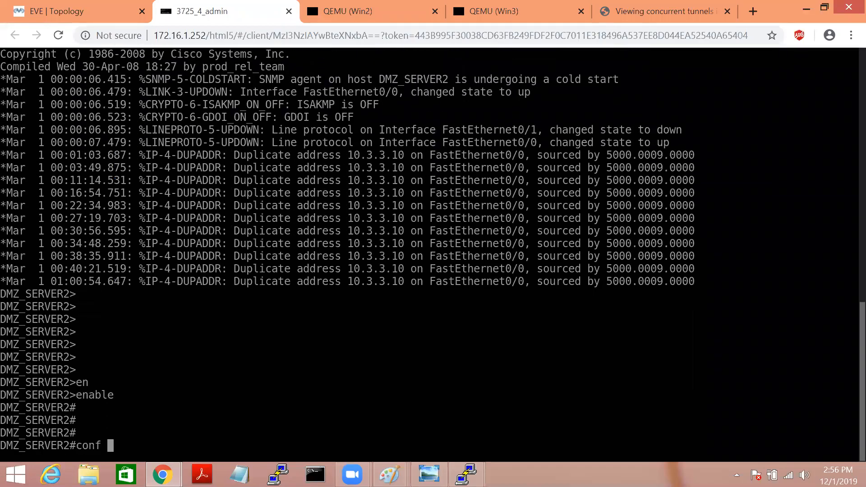
type("t")
key("Return")
key("Return")
key("Return")
type("int f0/0")
key("Return")
key("Return")
Step: Assign 10.3.3.48 255.255.255.0 to FastEthernet0/0, bring it up, and exit configuration
type("ip a")
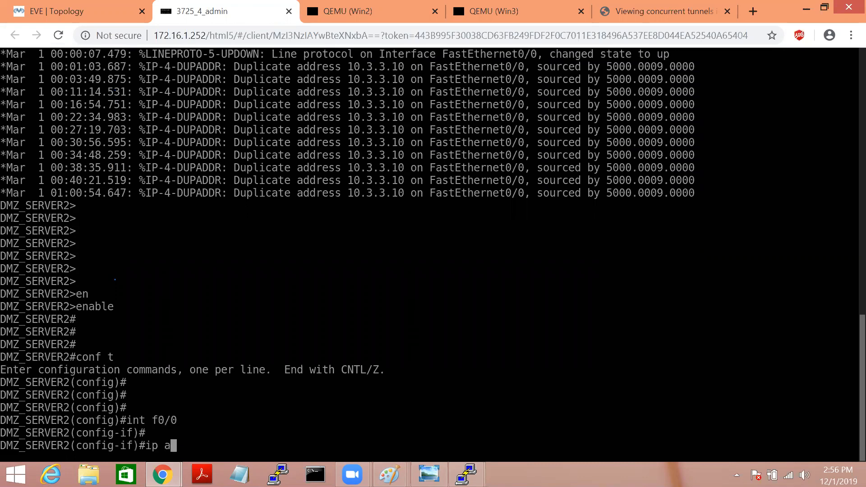
type("dd")
key("Tab")
type("10.3.3.3")
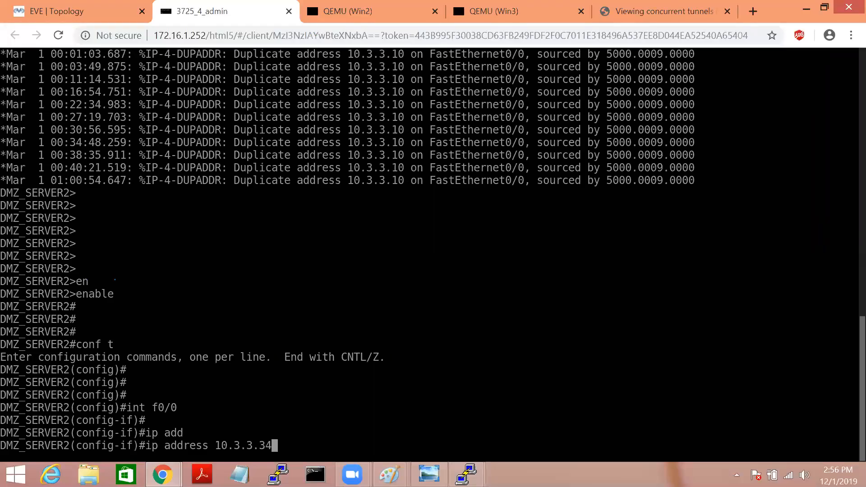
key("BackSpace")
type("255.255.255.0")
key("Return")
key("Return")
type("no sh")
key("Return")
key("Return")
type("exit")
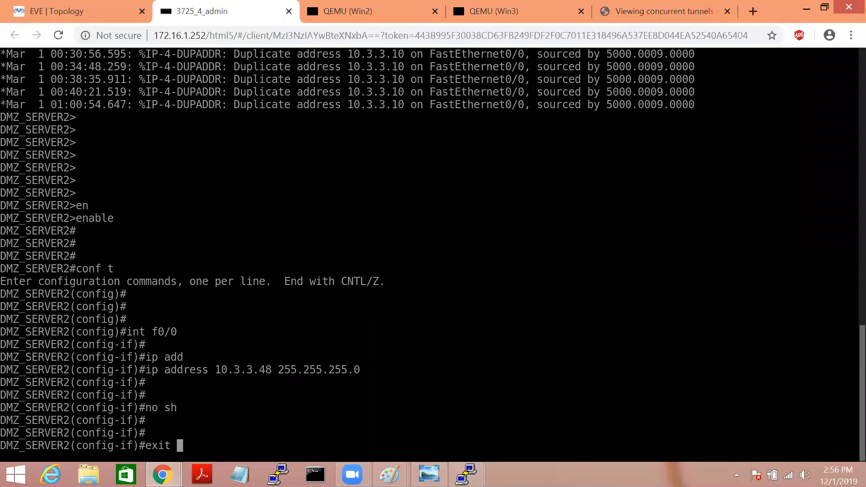
key("Return")
key("Return")
type("exit")
Step: Check the routing table, save with wr, and view the interface status summary
key("Return")
key("Return")
type("sh ip ro")
key("Tab")
key("Return")
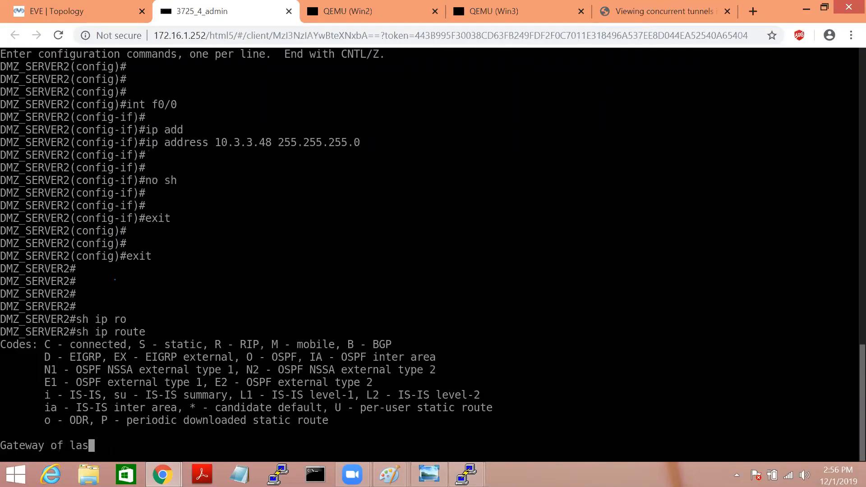
key("Return")
key("Return")
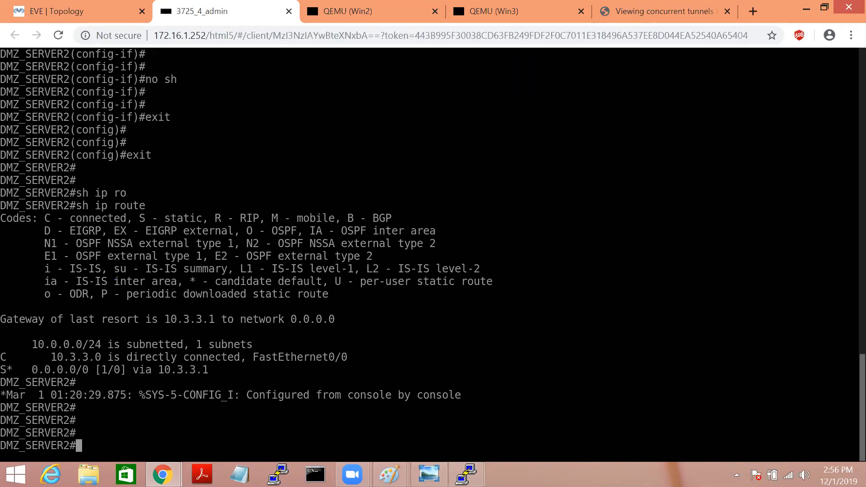
key("Return")
type("wr")
key("Return")
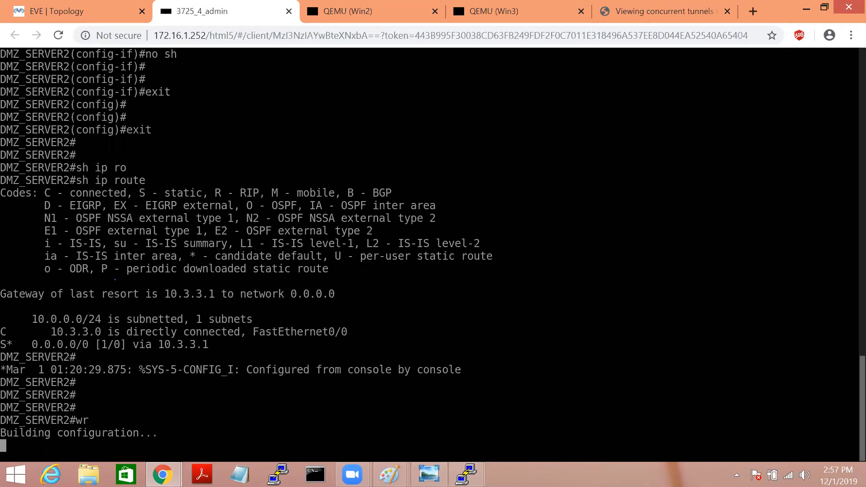
key("Return")
type("sh ip")
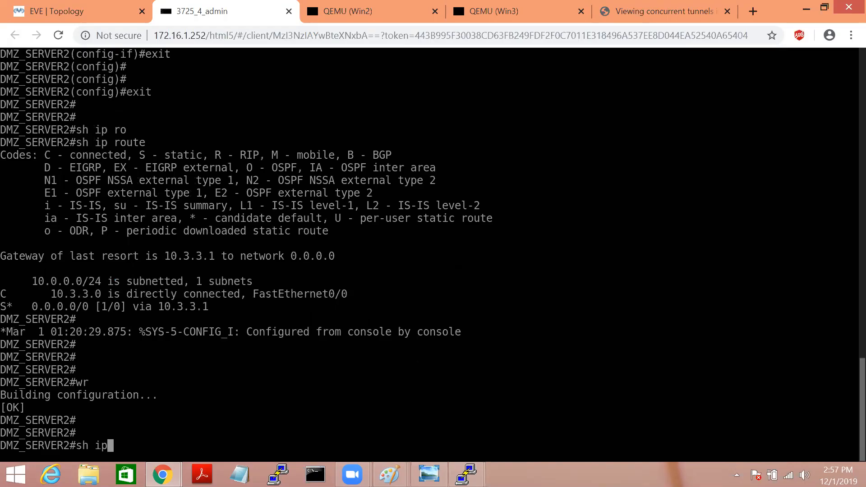
type(" int bri")
key("Tab")
key("Return")
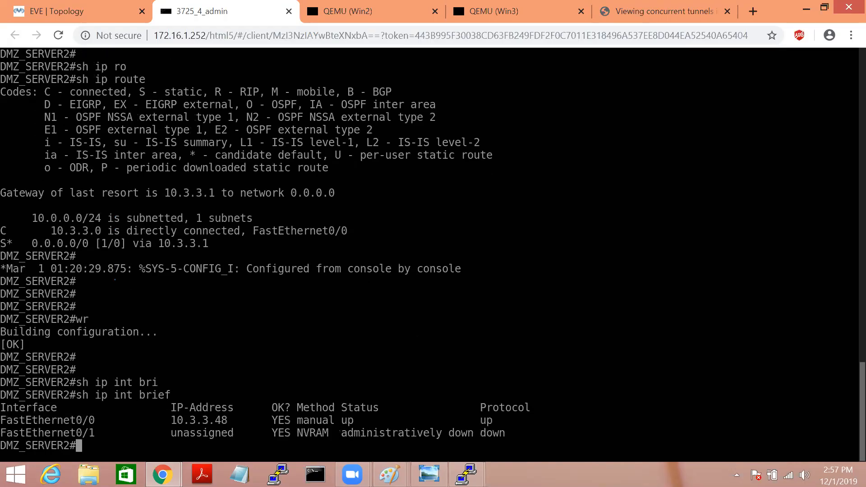
key("Return")
key("Return")
key("Return")
Step: Ping the gateway 10.3.3.1 three times to confirm connectivity
type("ping 10.3.3.1")
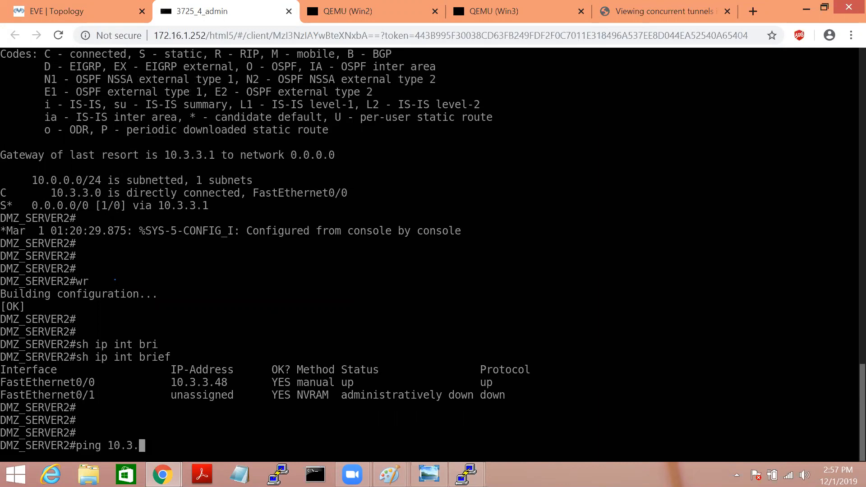
key("Return")
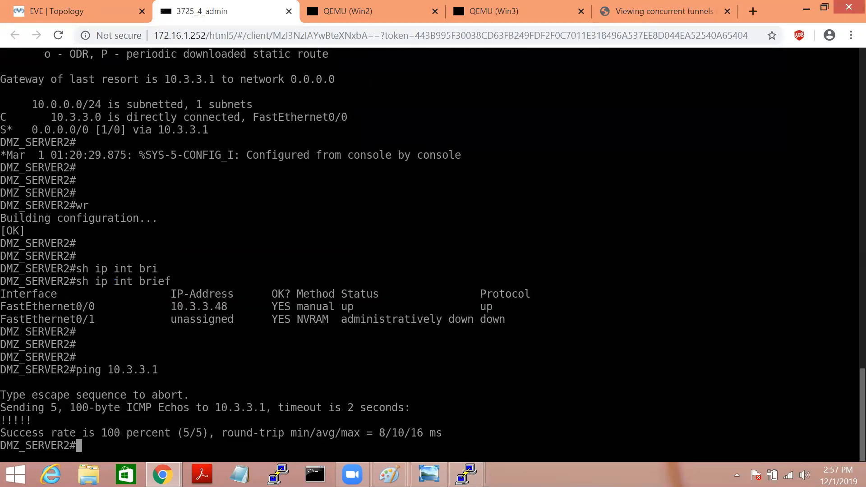
key("Up")
key("Return")
key("Up")
key("Return")
Step: Ping the internet host 4.2.2.2 twice, then save the configuration with wr
key("Up")
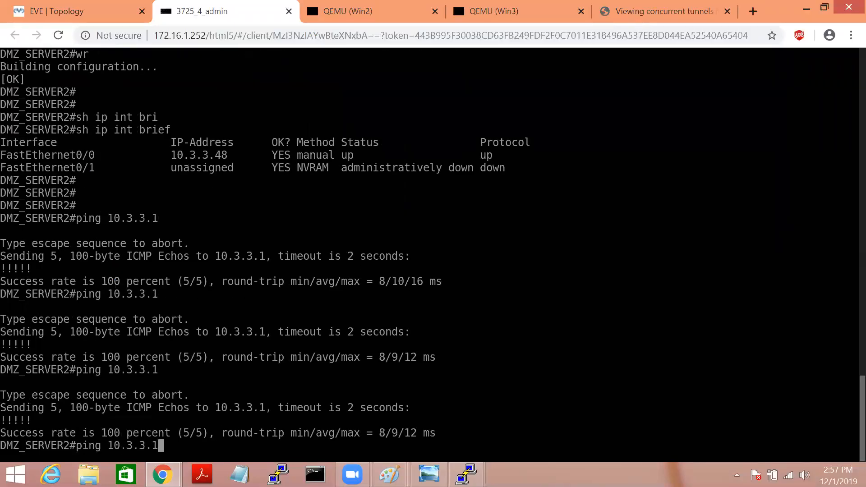
key("BackSpace")
key("BackSpace")
key("BackSpace")
key("BackSpace")
type("4.2.2.2")
key("BackSpace")
type(".2")
key("Return")
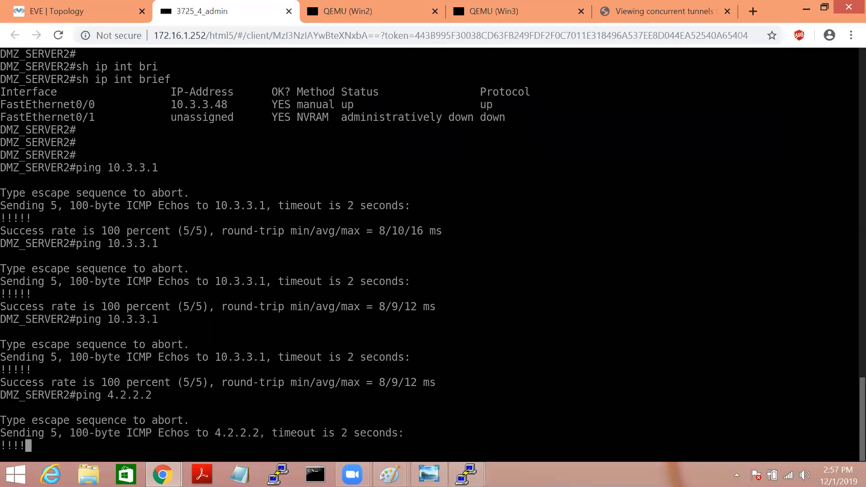
key("Up")
key("Return")
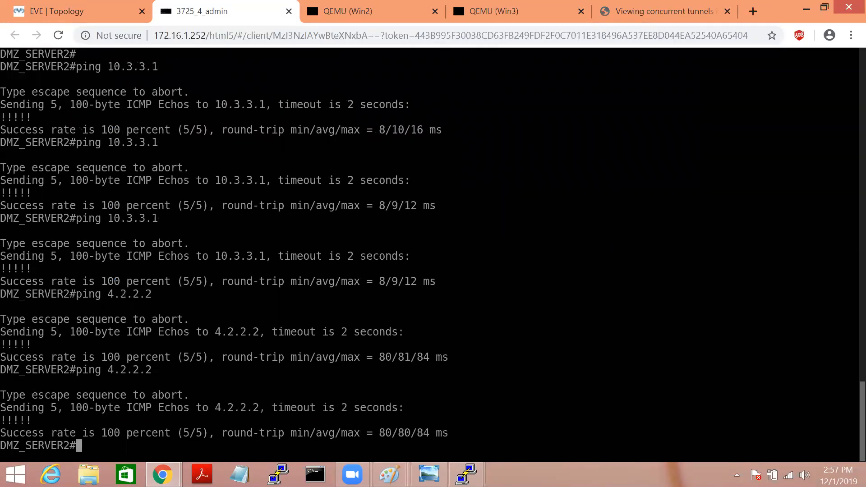
type("wr")
key("Return")
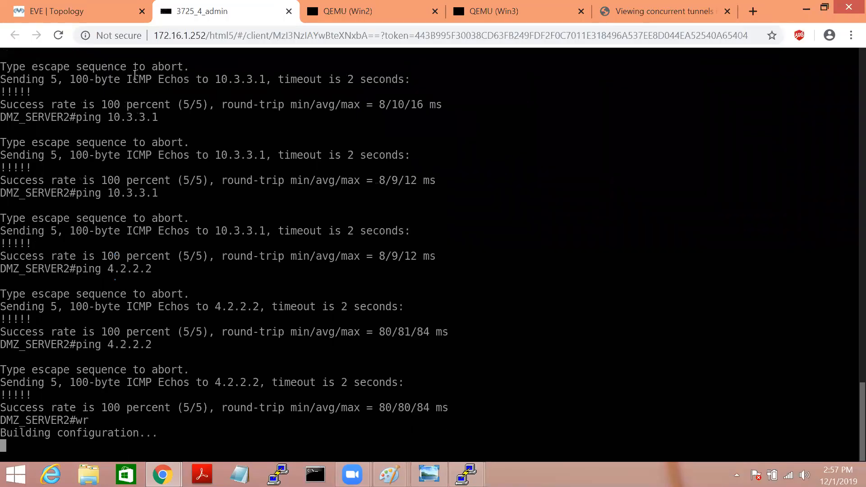
left_click(79, 18)
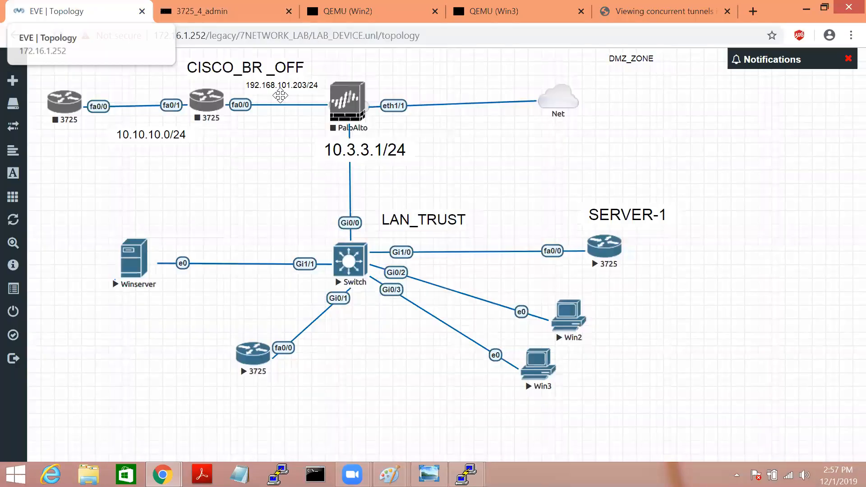
Step: Stop SERVER-1's router and add a Cisco IOS 3725 (Dynamips) router node
right_click(615, 248)
left_click(636, 277)
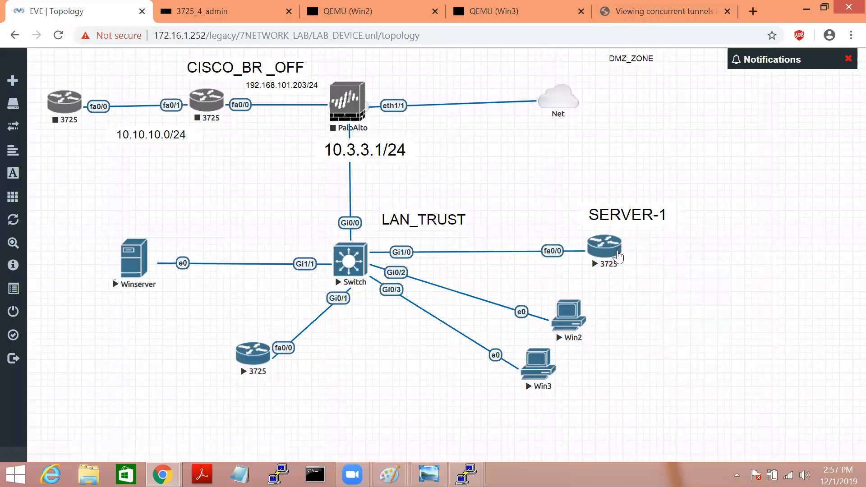
right_click(724, 244)
left_click(753, 269)
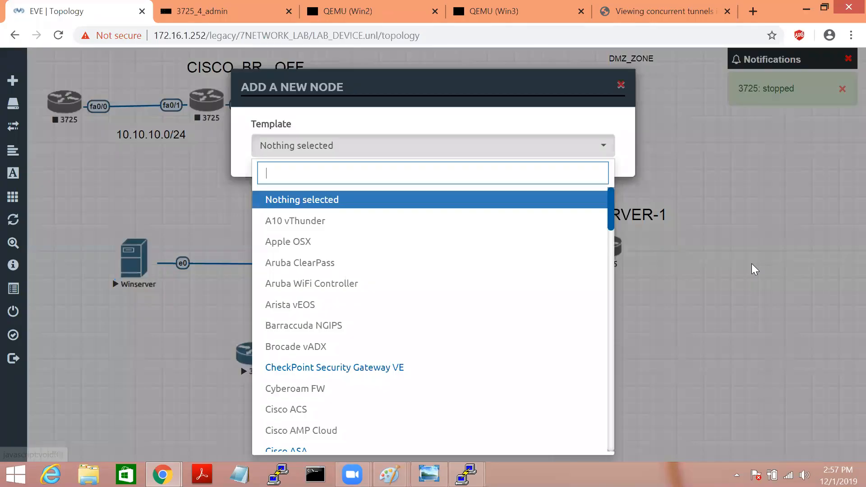
type("S")
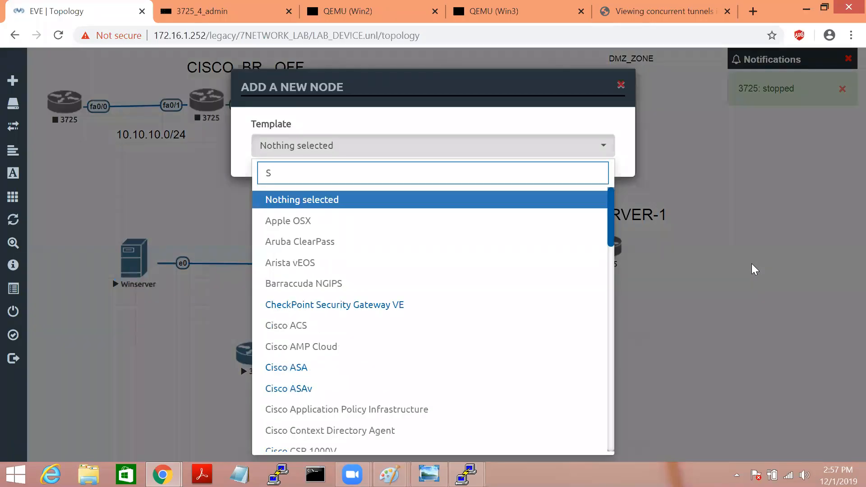
key("BackSpace")
type("Cis")
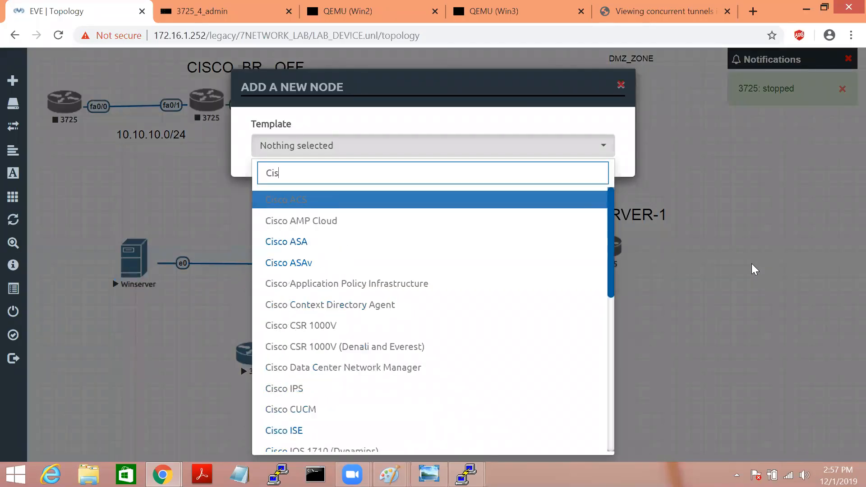
key("Down")
key("Down")
key("Down")
key("Down")
key("Down")
key("Down")
key("Down")
key("Down")
key("Down")
key("Down")
key("Down")
key("Down")
key("Down")
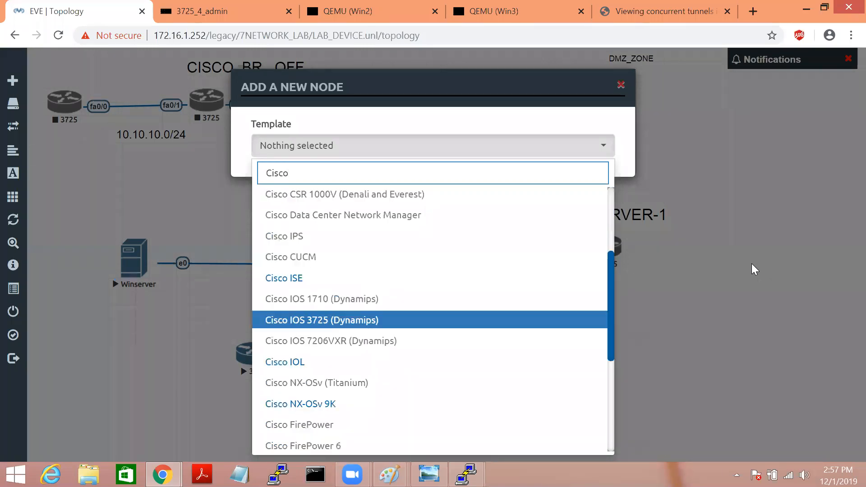
key("Return")
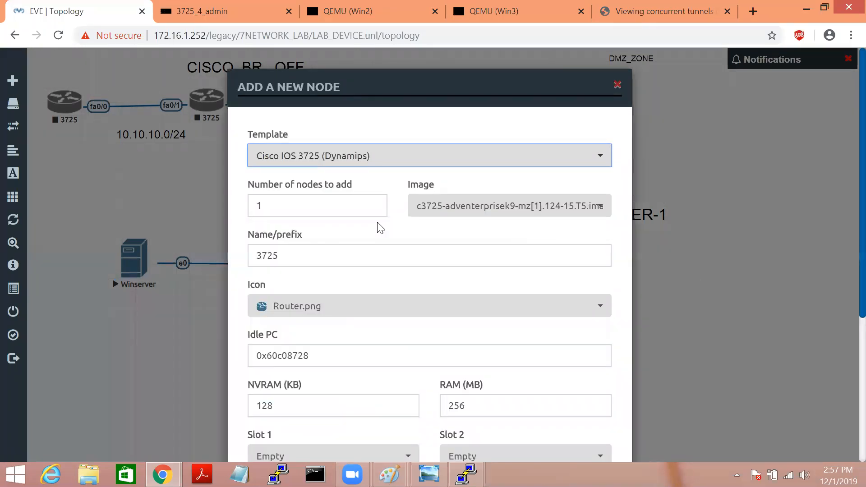
scroll(845, 175, "down", 5)
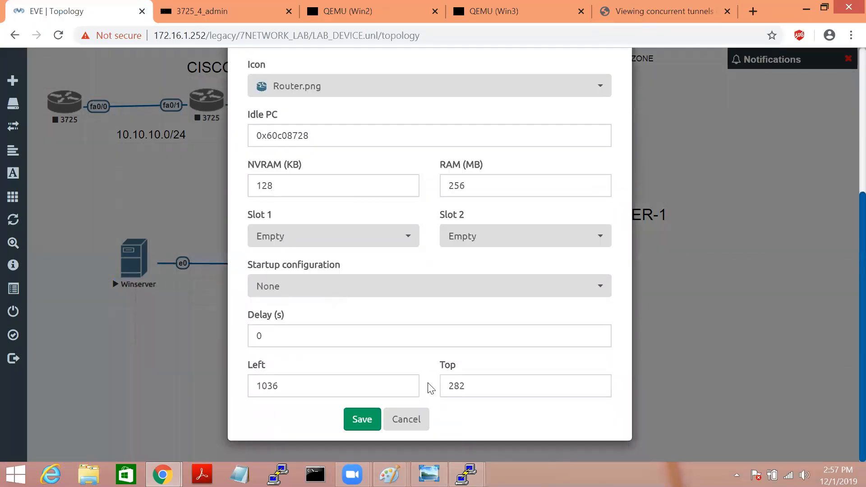
left_click(378, 417)
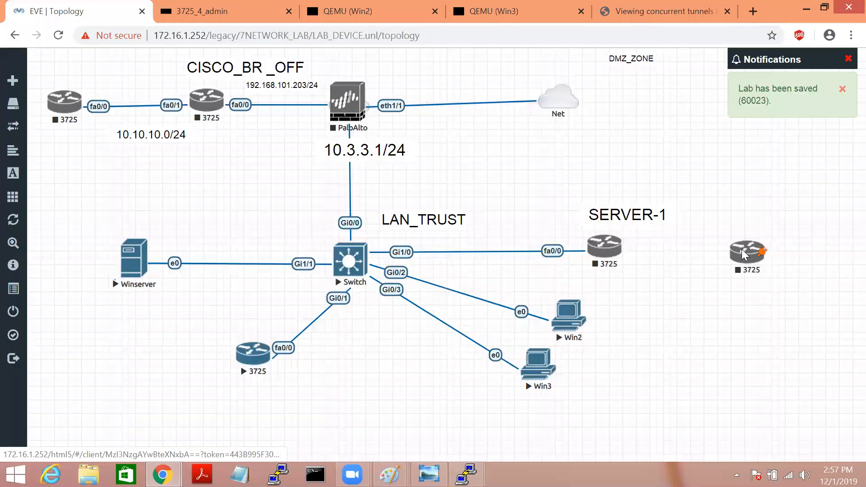
Step: Add a Cisco vIOS L2 switch node, place it right of SERVER-1's router, and start linking them
right_click(742, 249)
left_click(607, 410)
right_click(655, 325)
left_click(694, 322)
type("cisco")
key("Down")
key("Down")
key("Down")
key("Down")
key("Down")
key("Down")
key("Down")
key("Down")
key("Down")
key("Down")
key("Down")
key("Down")
key("Down")
key("Down")
key("Down")
key("Down")
key("Down")
key("Down")
key("Down")
key("Down")
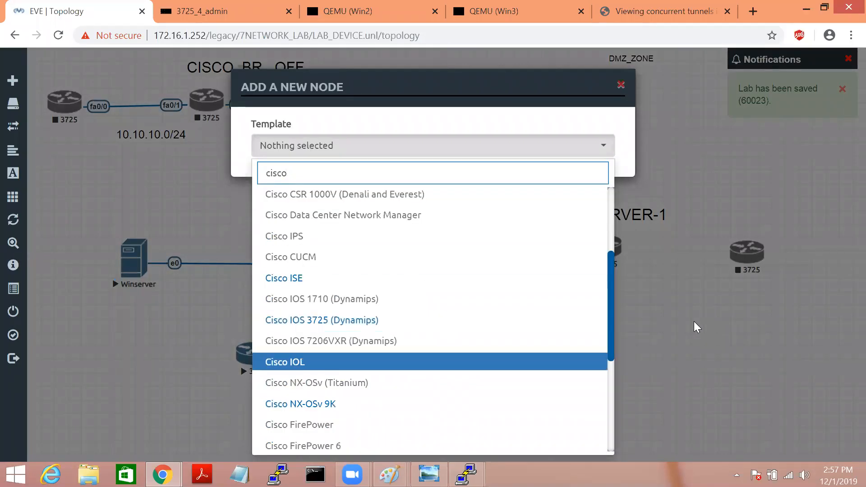
key("Down")
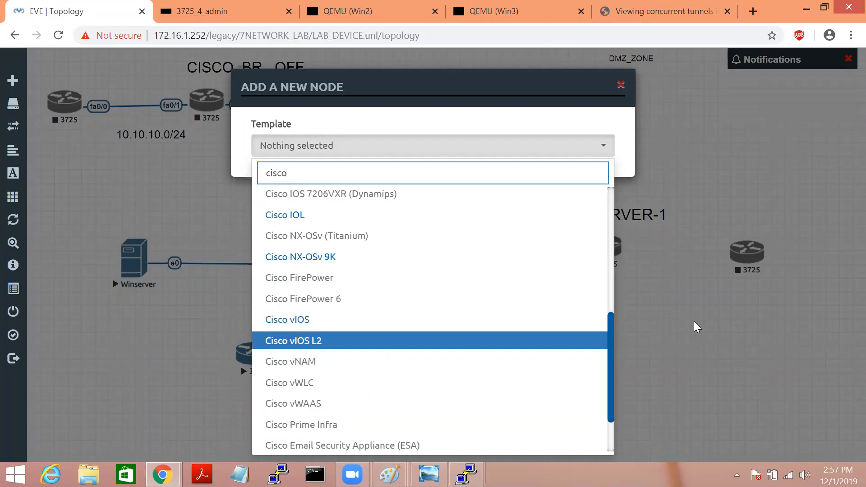
key("Return")
scroll(845, 153, "down", 8)
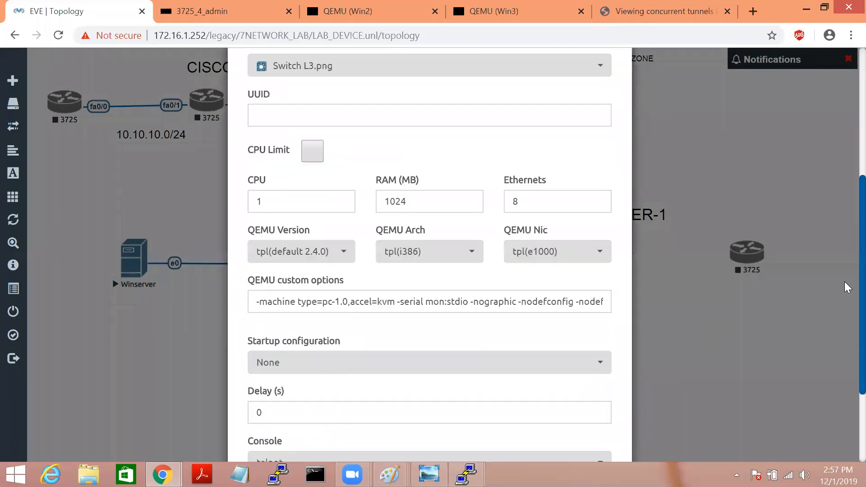
left_click(362, 418)
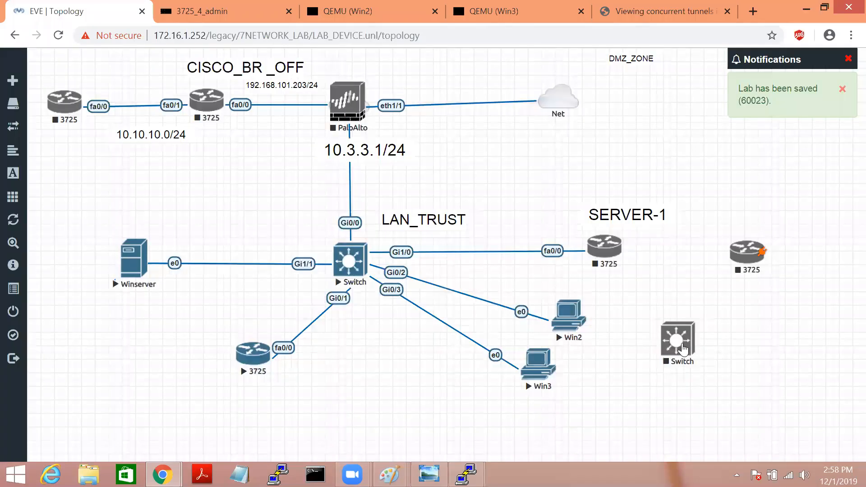
left_click_drag(684, 348, 812, 360)
left_click_drag(702, 250, 611, 255)
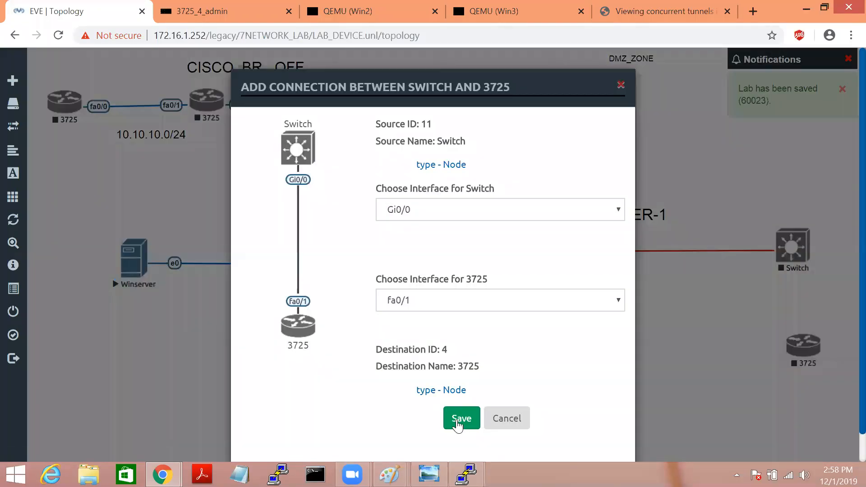
Step: Link the switch to SERVER-1's fa0/1 and the lower-right 3725 router on Gi0/1
left_click(460, 418)
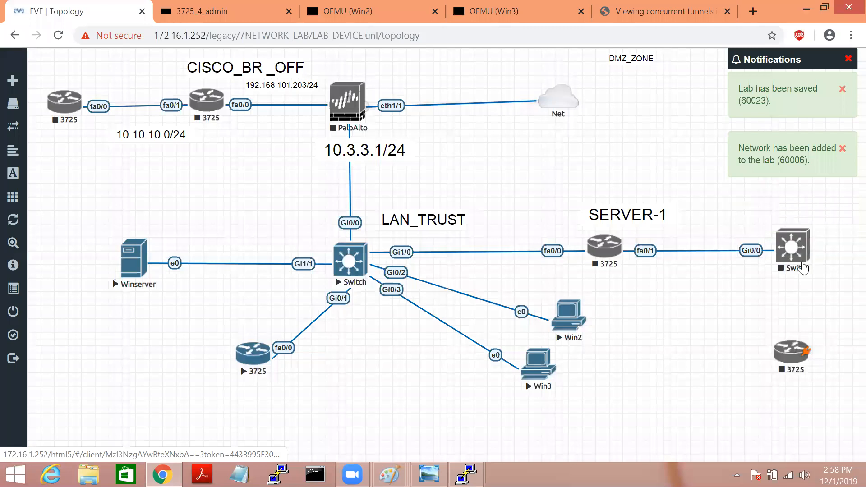
left_click_drag(808, 242, 792, 352)
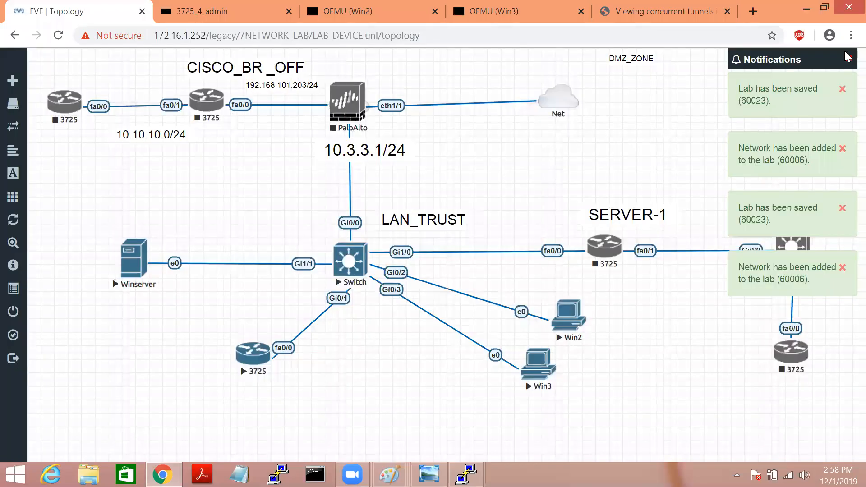
left_click(847, 59)
left_click(843, 90)
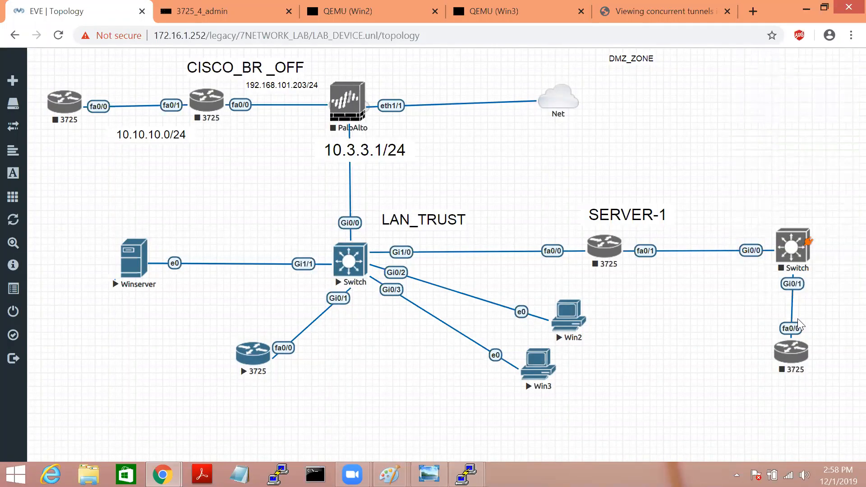
left_click_drag(786, 361, 791, 364)
Step: Add a Windows host, connect it to the switch's Gi0/2, and place it above the switch
right_click(716, 160)
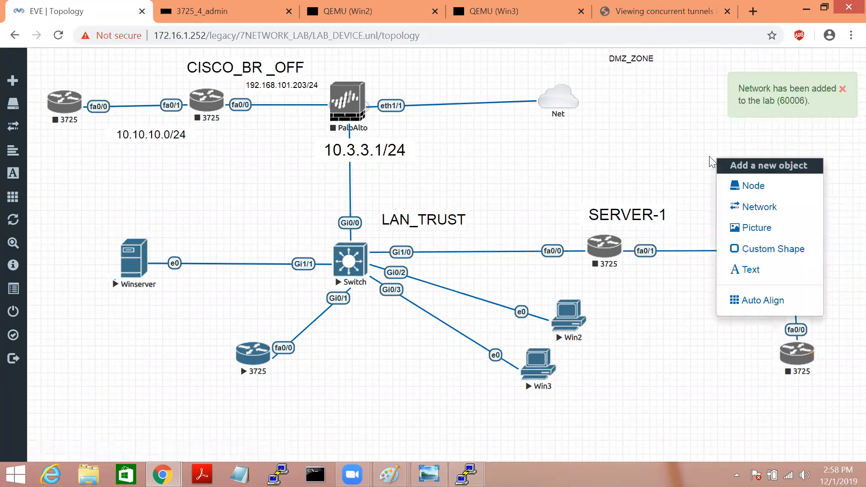
left_click(753, 192)
type("win")
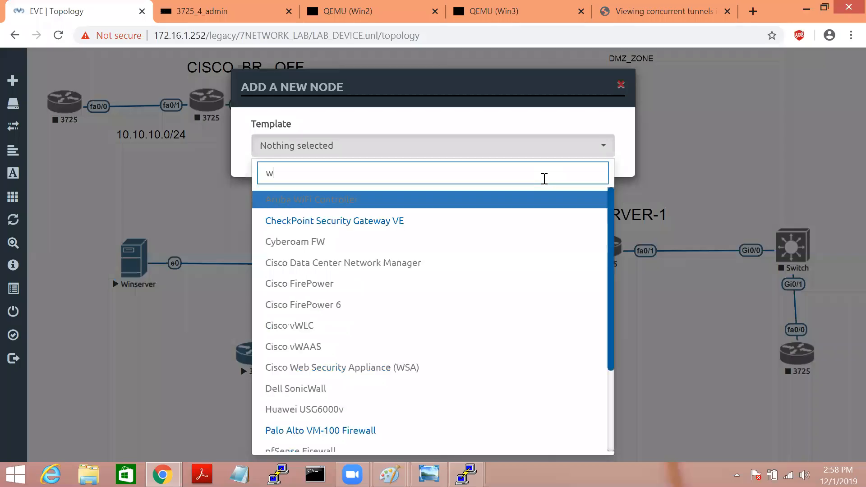
key("Return")
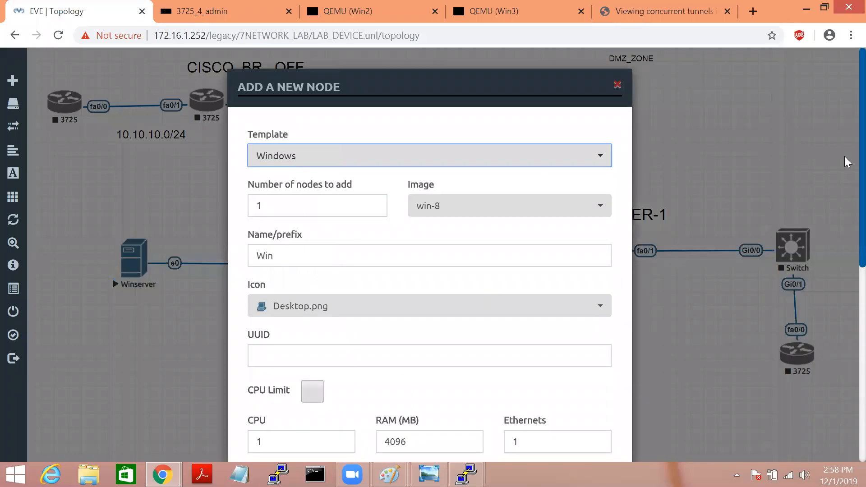
scroll(412, 363, "down", 8)
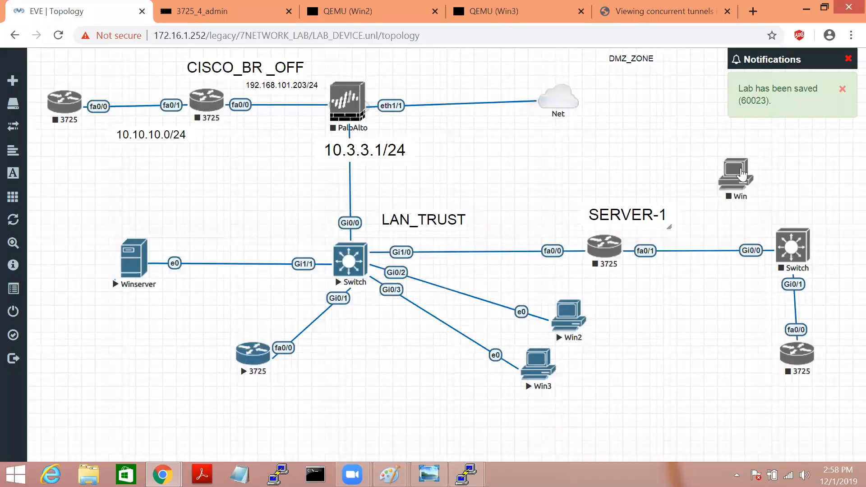
mouse_move(756, 171)
left_click_drag(756, 172, 793, 245)
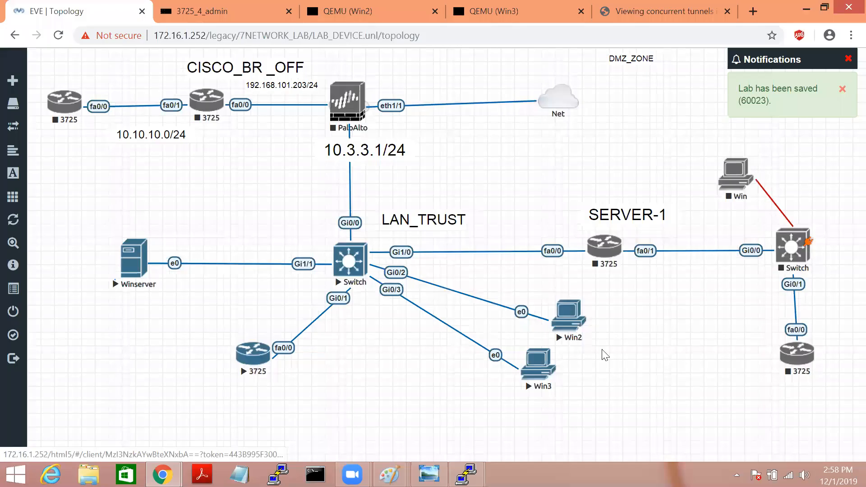
left_click(459, 417)
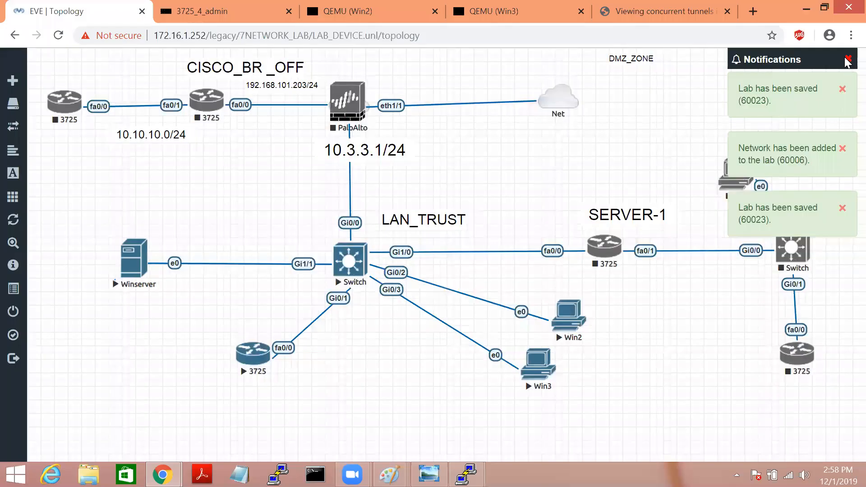
left_click(848, 60)
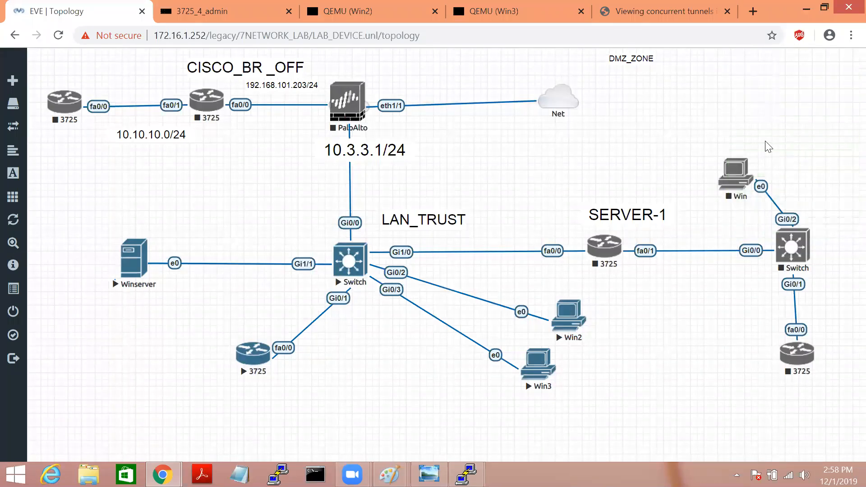
left_click_drag(738, 172, 786, 141)
Step: Add a 10.99.99.0/24 text label, enlarge it, and position it beside the new switch
right_click(693, 351)
left_click(720, 415)
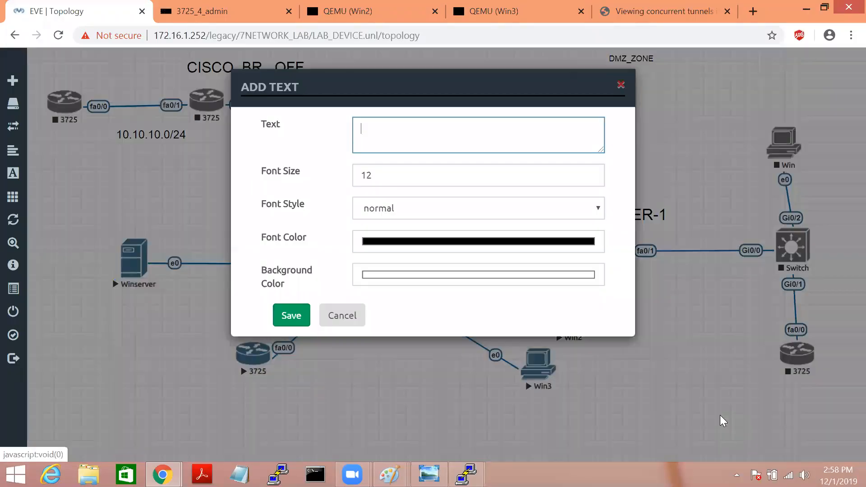
type("10.99.99.0/24")
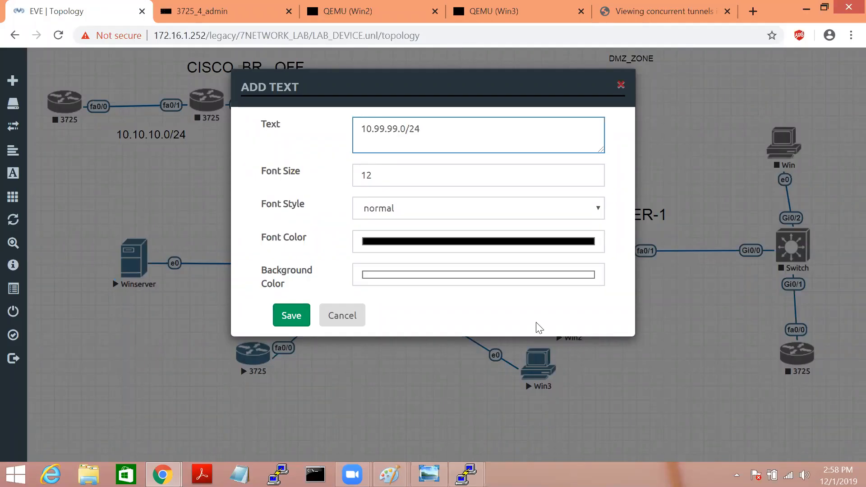
left_click(286, 318)
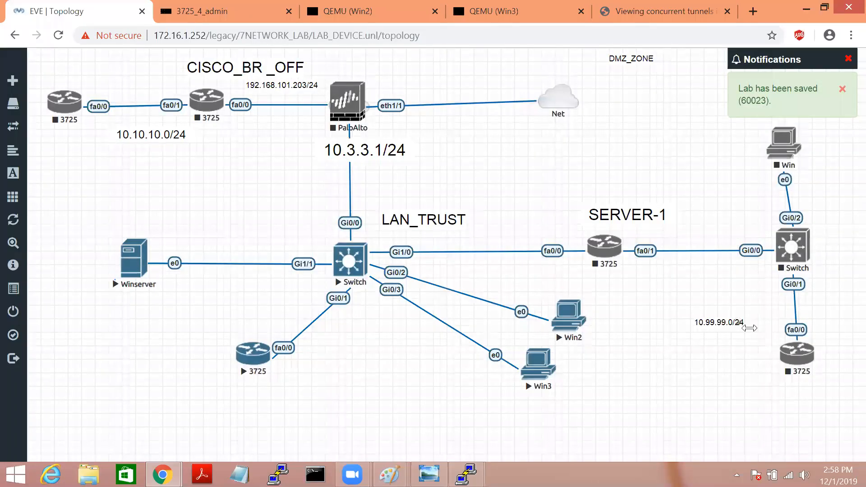
left_click_drag(750, 328, 764, 338)
left_click_drag(737, 311, 694, 172)
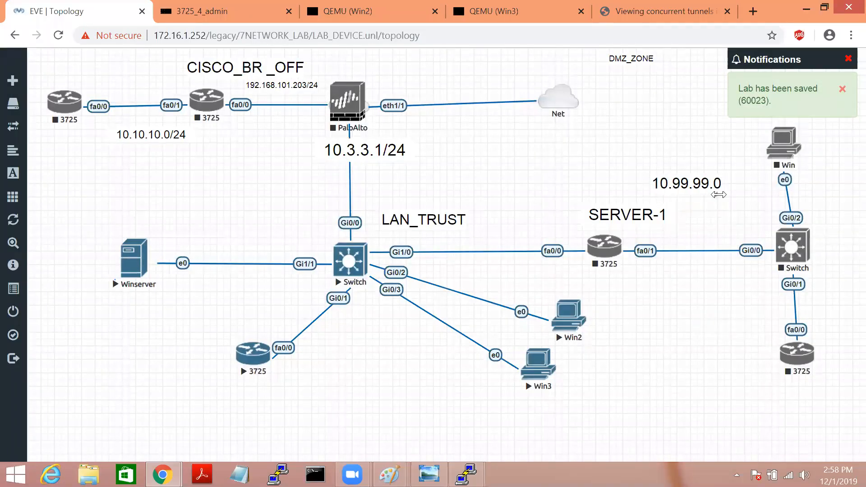
left_click_drag(717, 197, 748, 202)
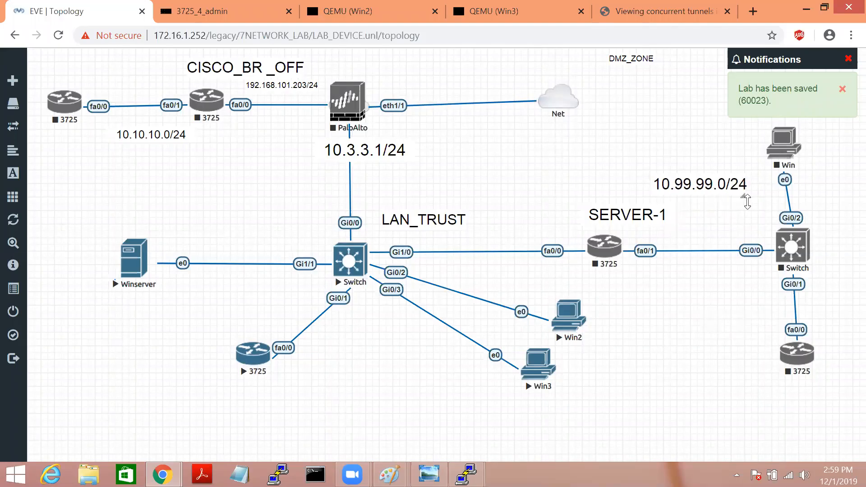
left_click(849, 59)
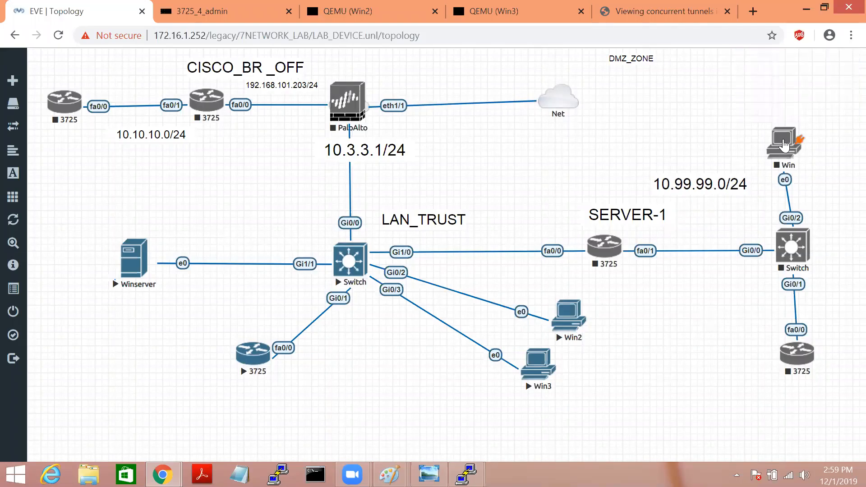
left_click_drag(784, 143, 793, 139)
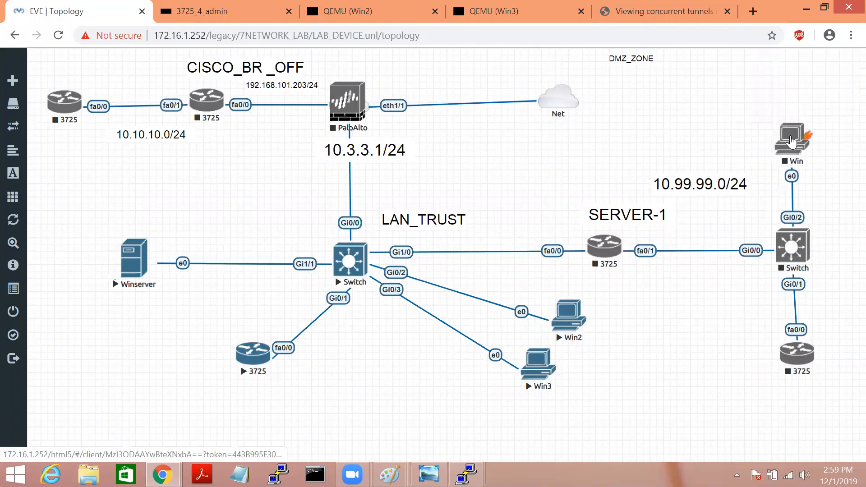
Step: Start SERVER-1's router, open its console, and enter global configuration mode
right_click(603, 255)
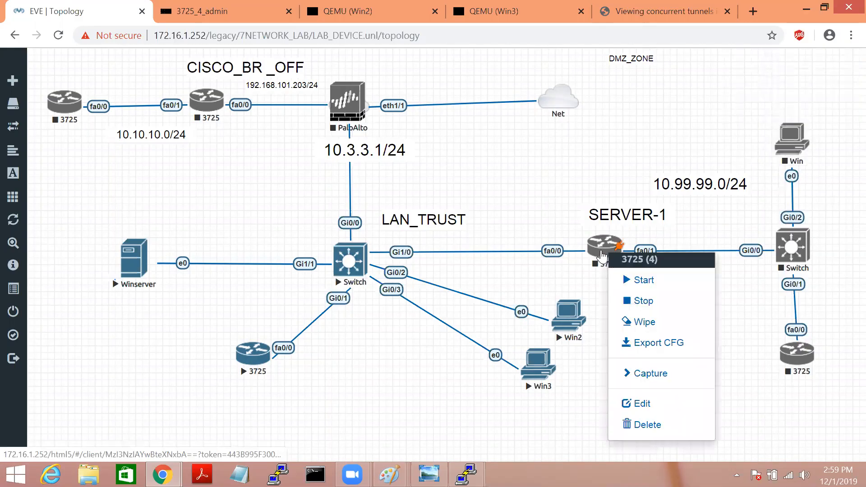
left_click(642, 284)
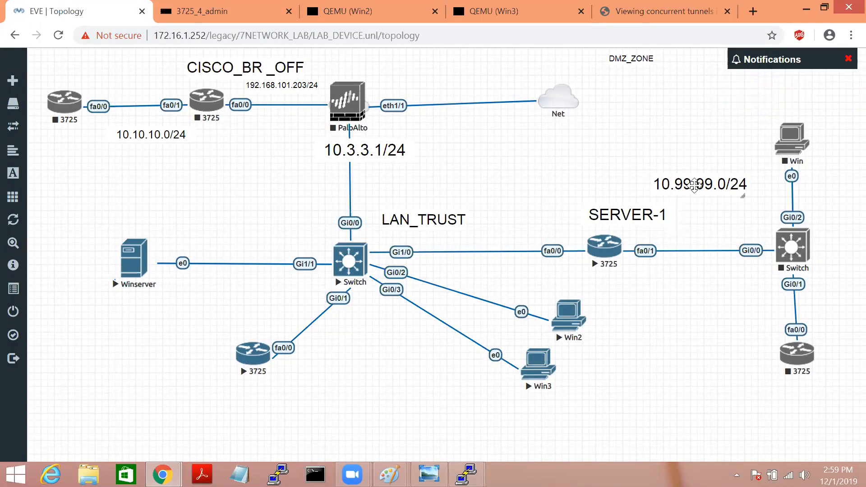
left_click(599, 247)
left_click(429, 284)
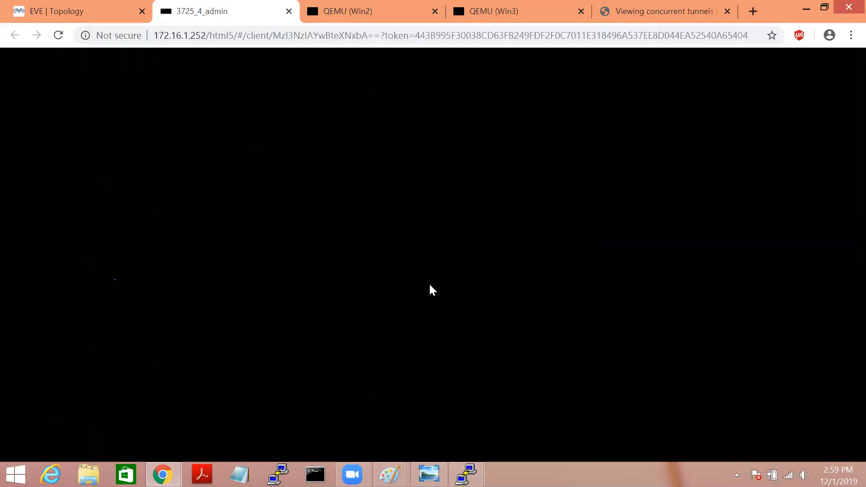
key("Return")
key("Return")
key("Return")
key("Return")
key("Return")
key("Return")
key("Return")
key("Return")
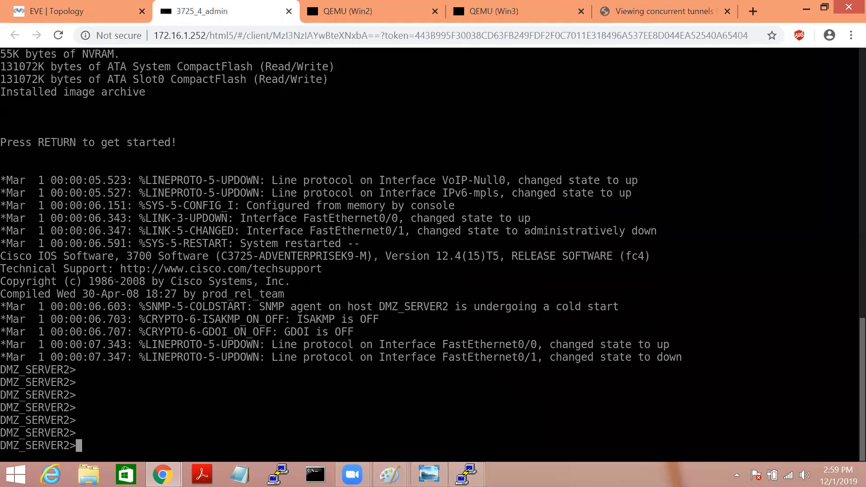
type("en")
key("Tab")
key("Return")
key("Return")
type("conf t")
key("Return")
key("Return")
Step: Assign 10.99.99.1 255.255.255.0 to f0/1, enable it with no shutdown, and save with wr
type("int f0/1")
key("Return")
key("Return")
key("Return")
type("ip ad")
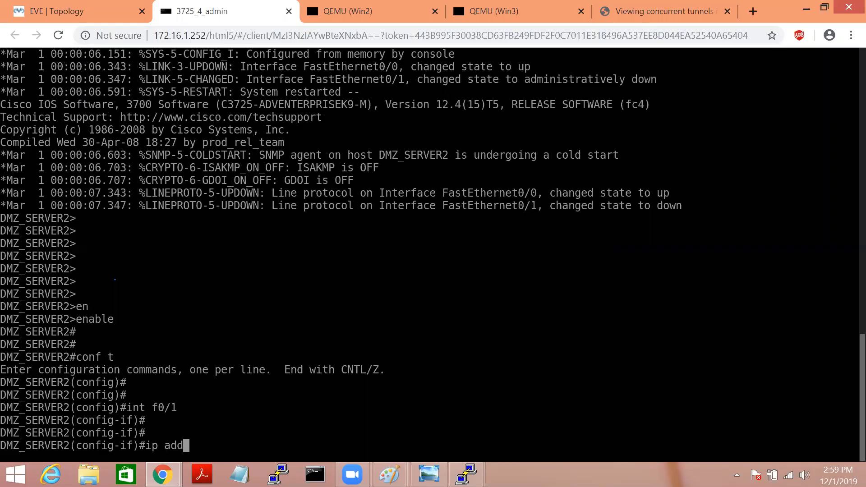
type("d")
key("Tab")
type("10.99.99.1 255.255.255")
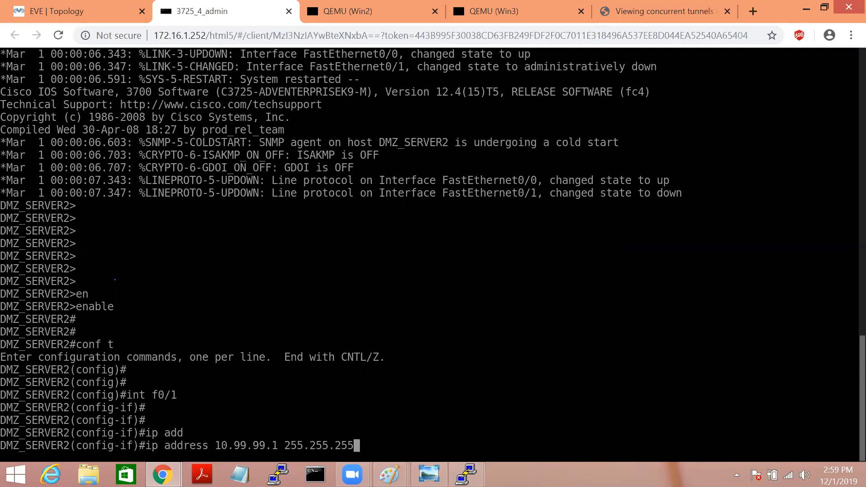
type(".0")
key("Return")
key("Return")
type("no sh")
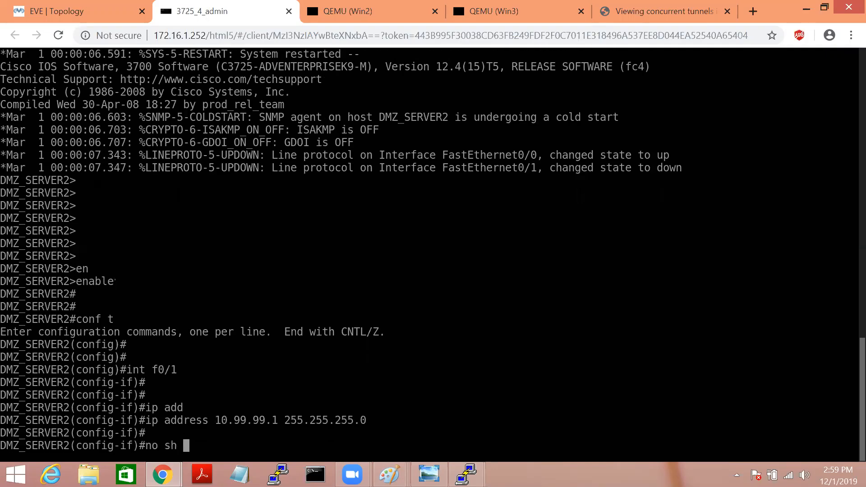
key("Return")
key("Return")
key("Return")
type("exit")
key("Return")
key("Return")
type("exit")
key("Return")
key("Return")
key("Return")
type("wr")
key("Return")
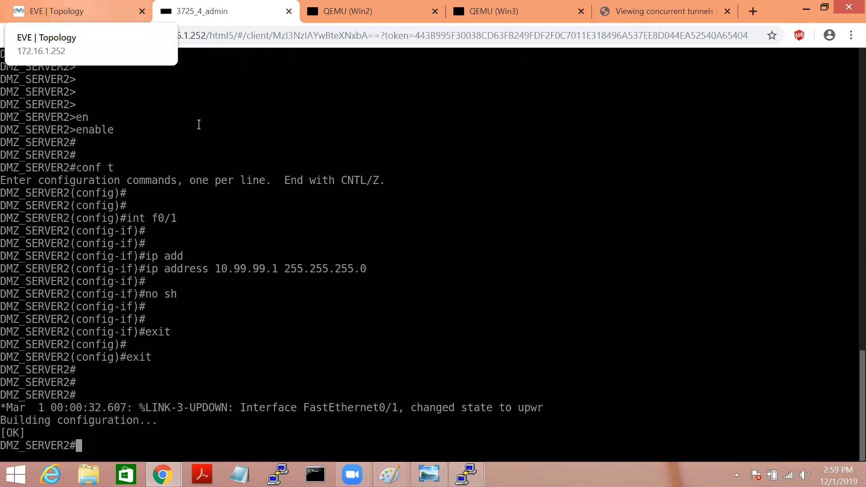
left_click(72, 11)
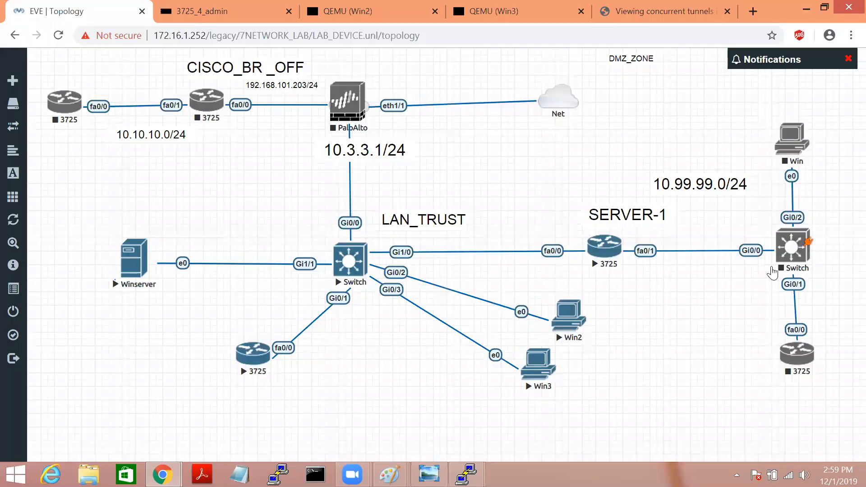
Step: Start the DMZ switch and add an enlarged 10.99.99.2/24 label beside the Win host
right_click(794, 246)
left_click(722, 270)
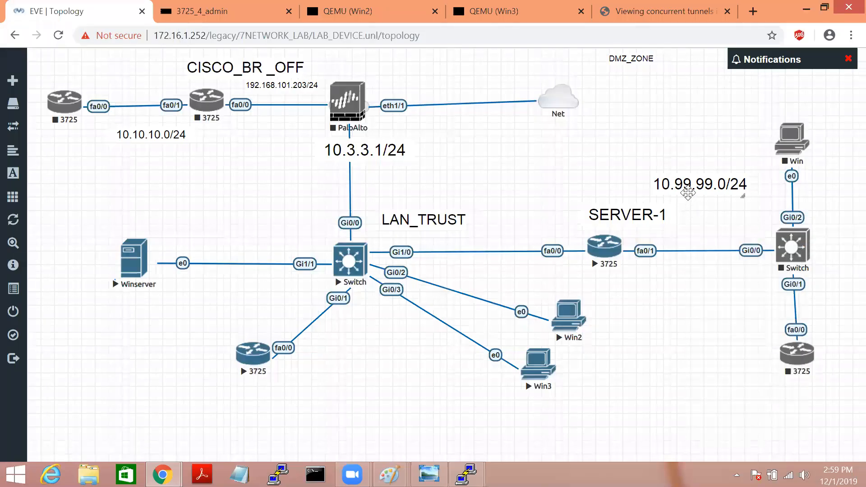
right_click(680, 302)
left_click(712, 414)
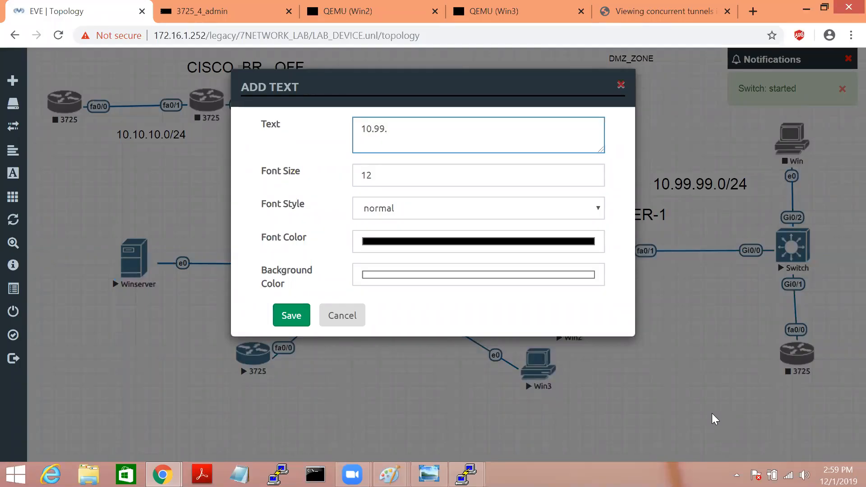
type("2/24")
left_click(291, 315)
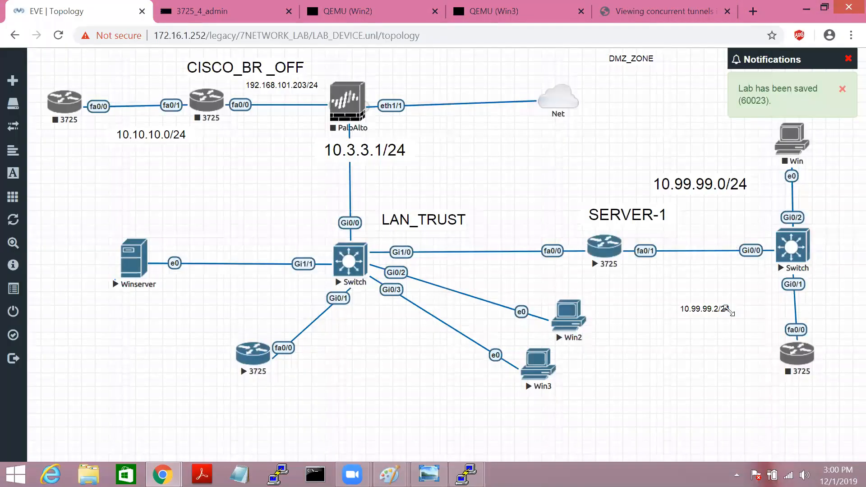
left_click_drag(734, 315, 761, 163)
Step: Duplicate the label, move it by the lower-right 3725, and change it to 10.99.99.3/24
right_click(758, 171)
left_click(757, 171)
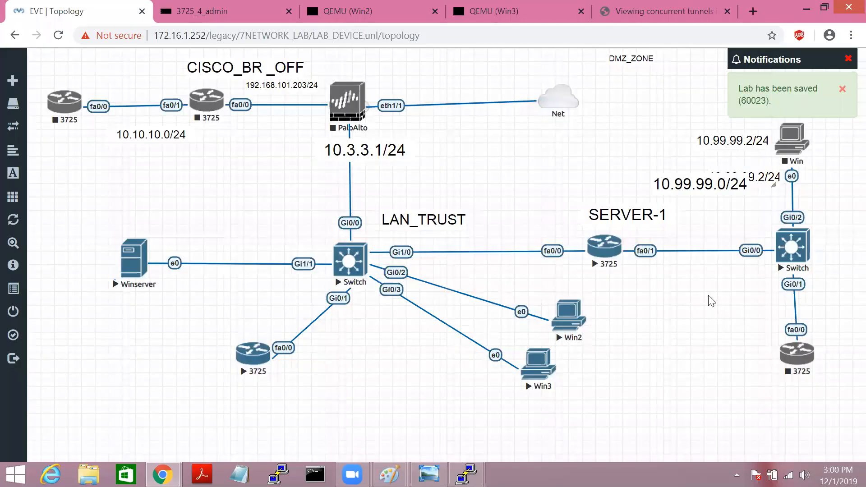
left_click_drag(775, 178, 739, 360)
double_click(725, 365)
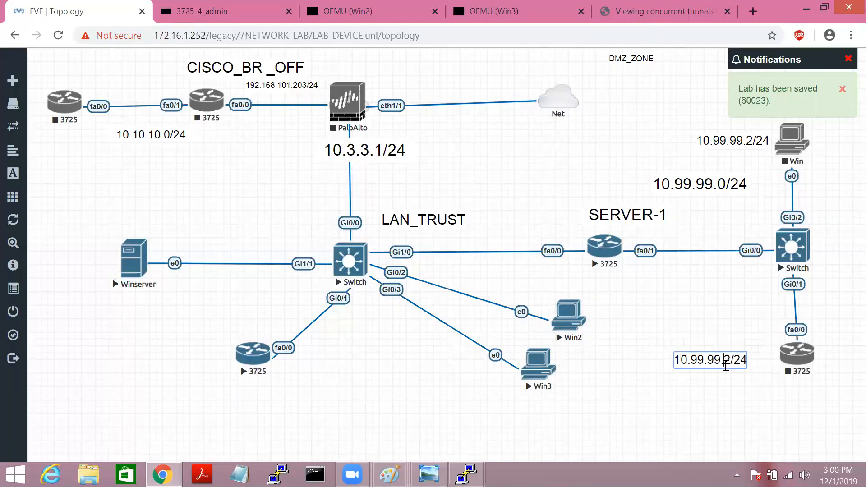
key("BackSpace")
type("3")
left_click(686, 400)
Step: Start the lower-right 3725 router and clear the pending notifications
right_click(797, 356)
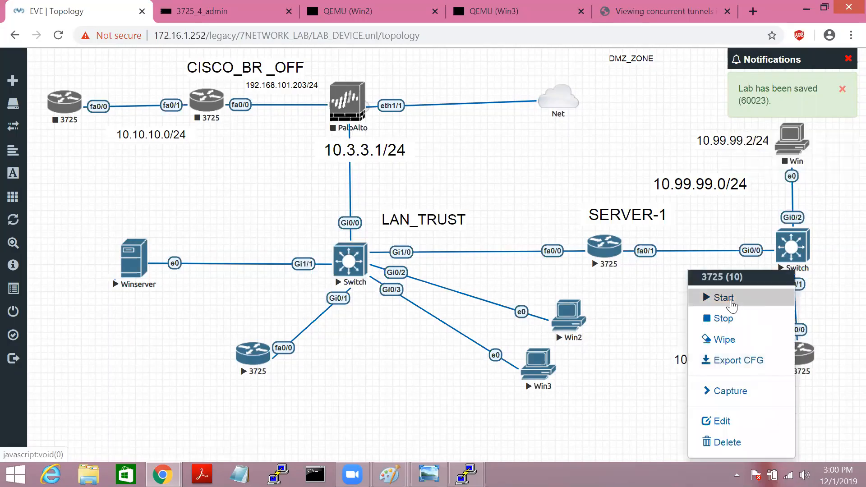
left_click(731, 302)
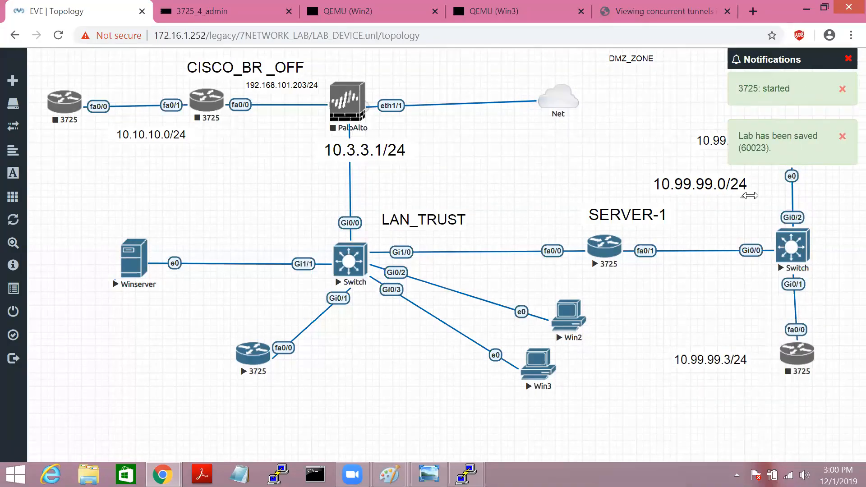
left_click(843, 136)
left_click(843, 89)
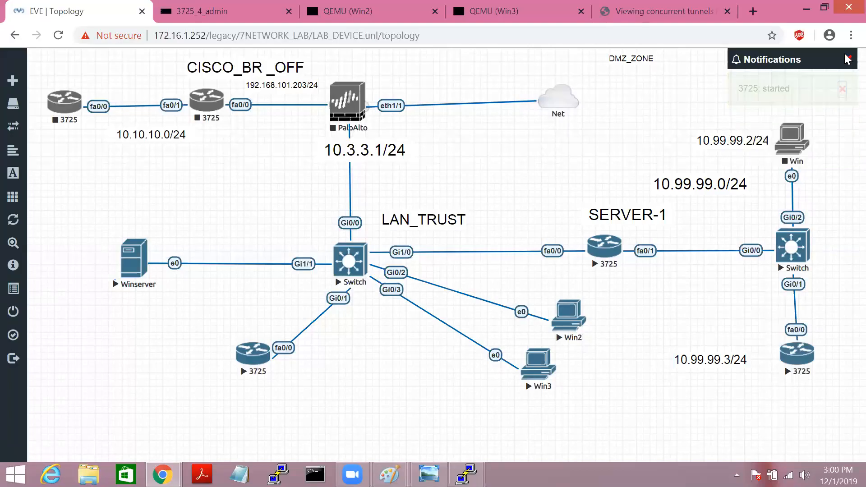
Step: Start the Win PC in the DMZ zone
right_click(794, 135)
left_click(757, 159)
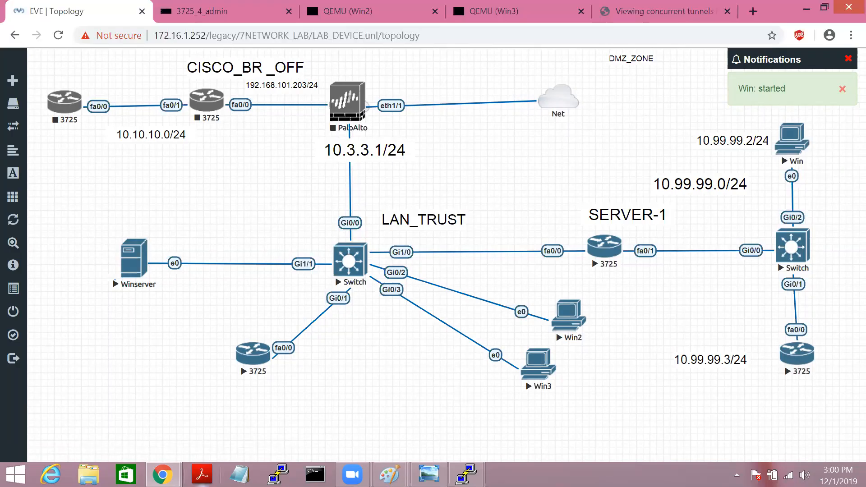
left_click(162, 475)
left_click(204, 408)
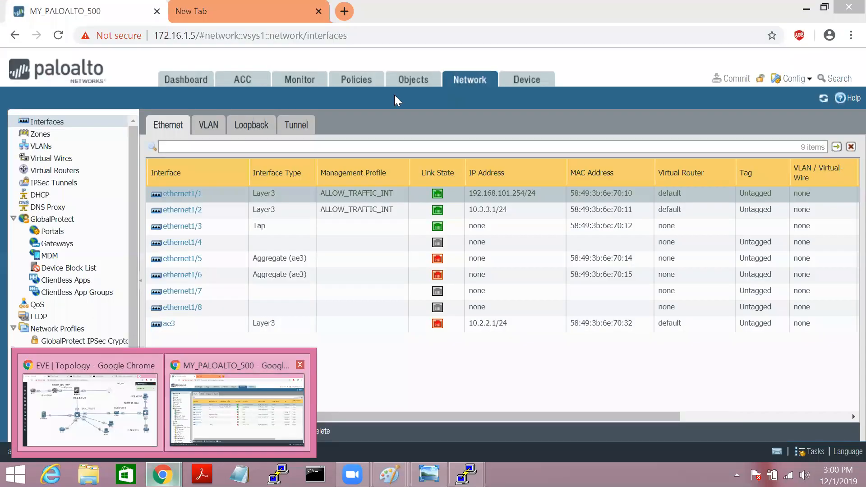
left_click(356, 88)
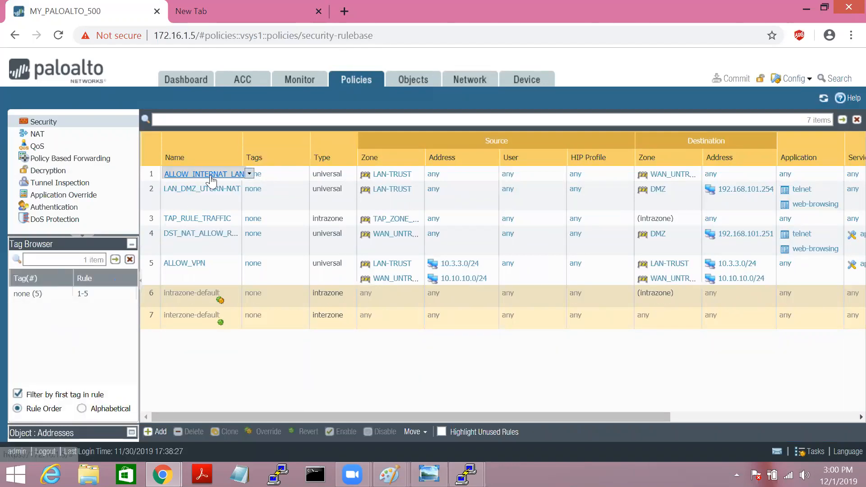
left_click(815, 6)
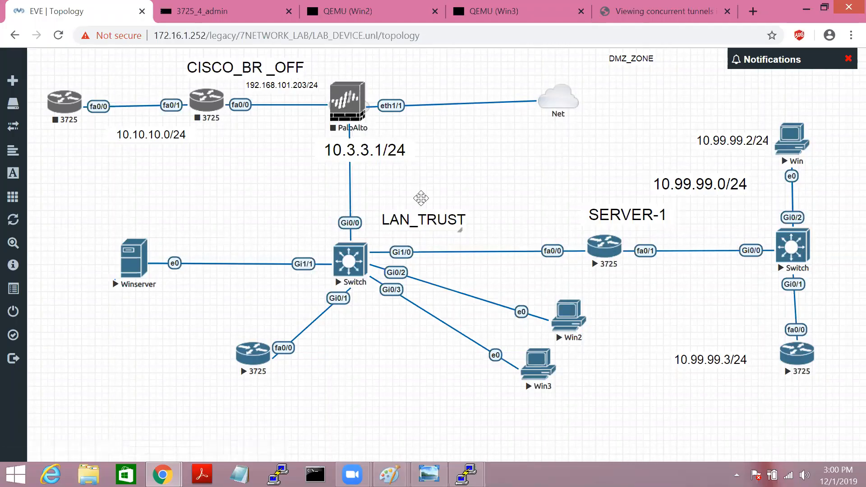
Step: Drag the LAN_TRUST label up to sit just under the 10.3.3.1/24 label
left_click_drag(416, 215, 389, 167)
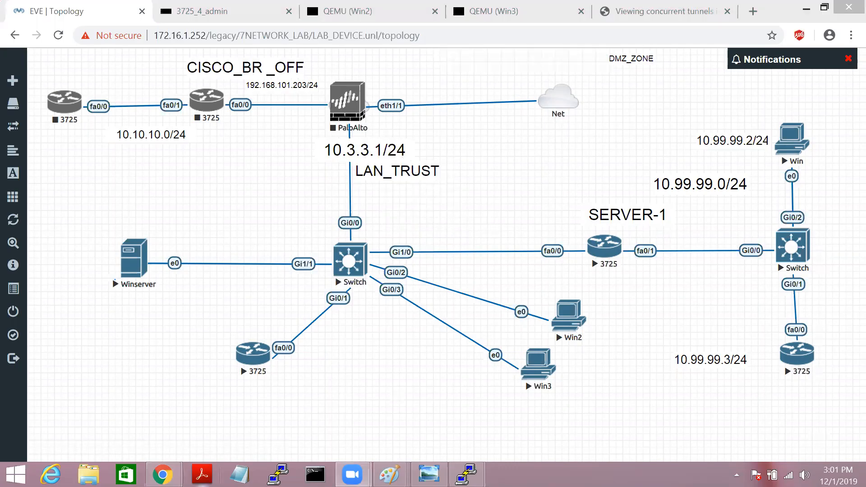
mouse_move(163, 473)
left_click(239, 404)
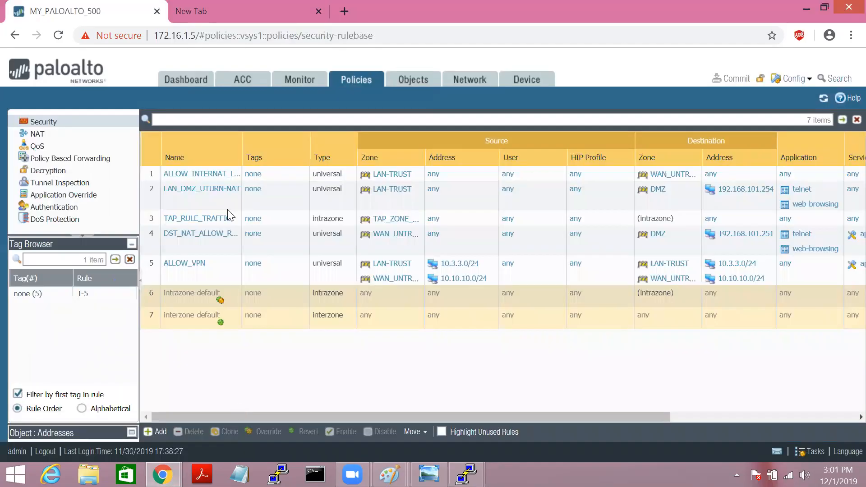
left_click(301, 82)
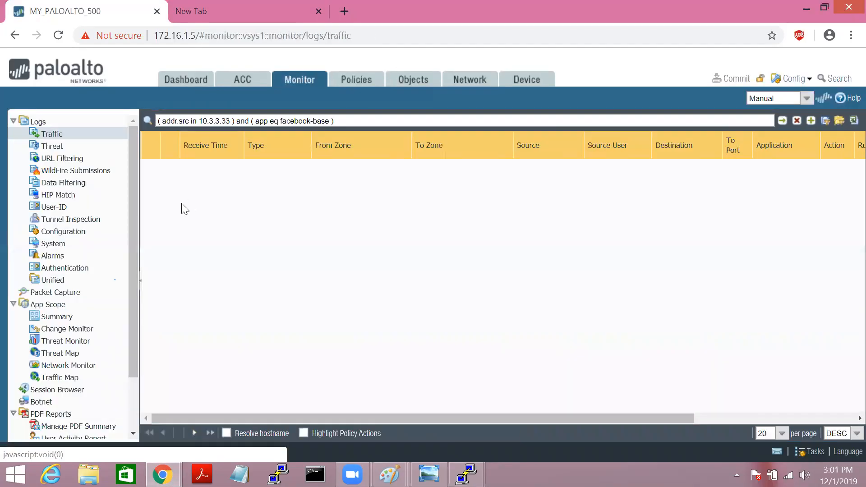
left_click(371, 84)
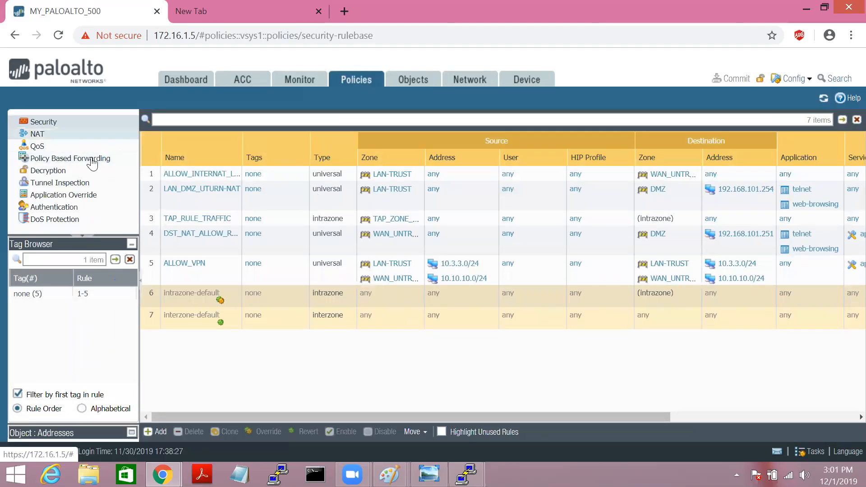
left_click(37, 134)
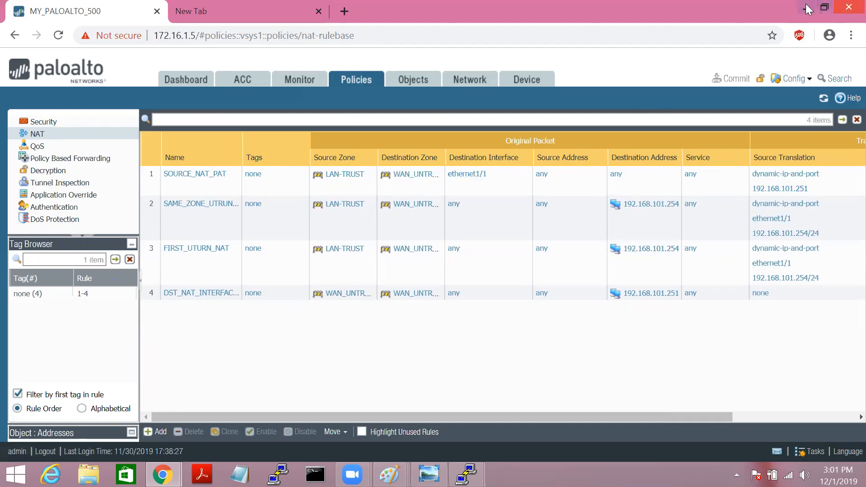
left_click(849, 7)
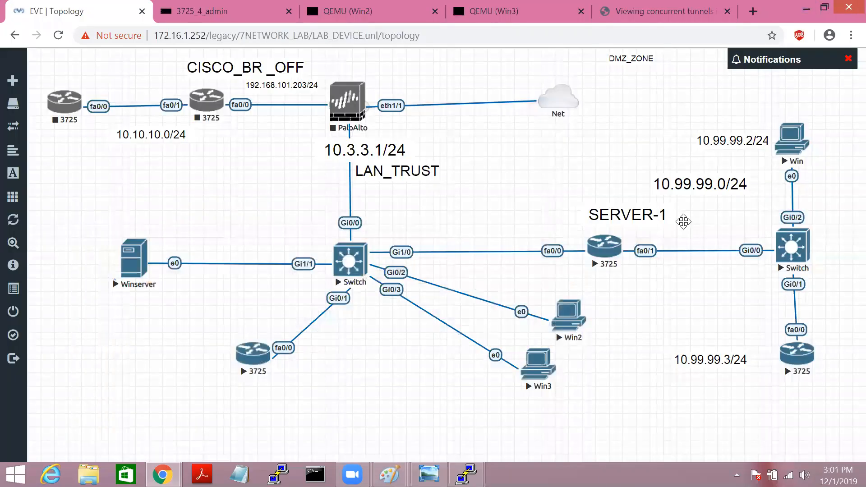
Step: On the new 3725 console, skip initial setup, enter config mode and set hostname USER-1
left_click(794, 361)
type("no")
key("Return")
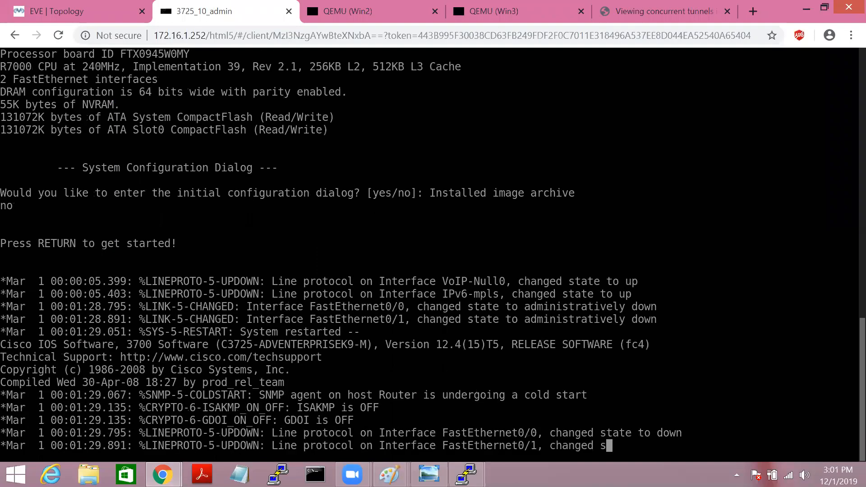
key("Return")
key("Return")
key("Return")
key("Return")
key("Return")
key("Return")
key("Return")
key("Return")
key("Return")
key("Return")
key("Return")
key("Return")
key("Return")
key("Return")
key("Return")
key("Return")
key("Return")
key("Return")
key("Return")
type("en")
key("Tab")
key("Return")
key("Return")
type("conf t")
key("Return")
key("Return")
key("Return")
key("Return")
type("host")
key("Tab")
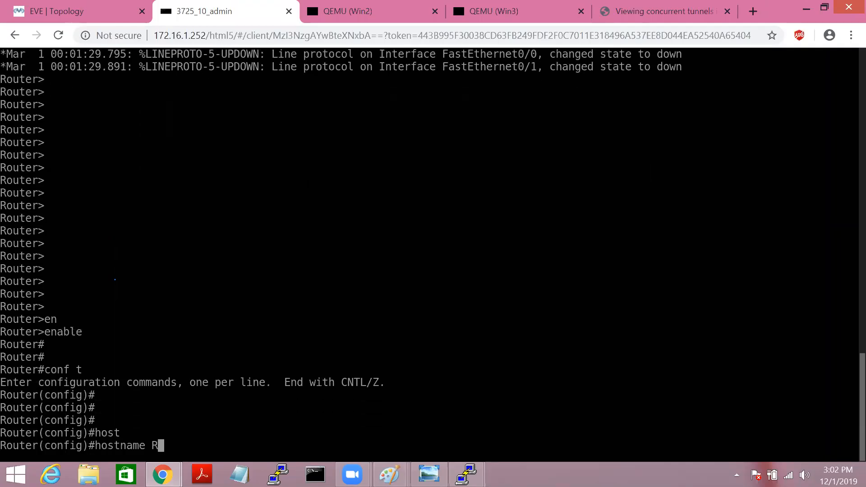
type("R-")
key("BackSpace")
key("BackSpace")
type("USER-1")
key("Return")
key("Return")
key("Return")
key("Return")
Step: Give f0/0 the address 10.99.99.10 255.255.255.0 and bring it up
type("int f0")
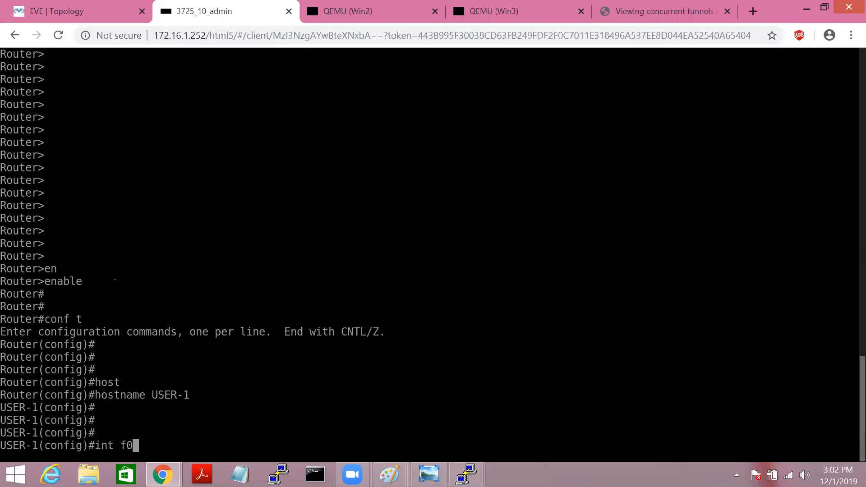
type("/0")
key("Return")
key("Return")
key("Return")
type("ip a")
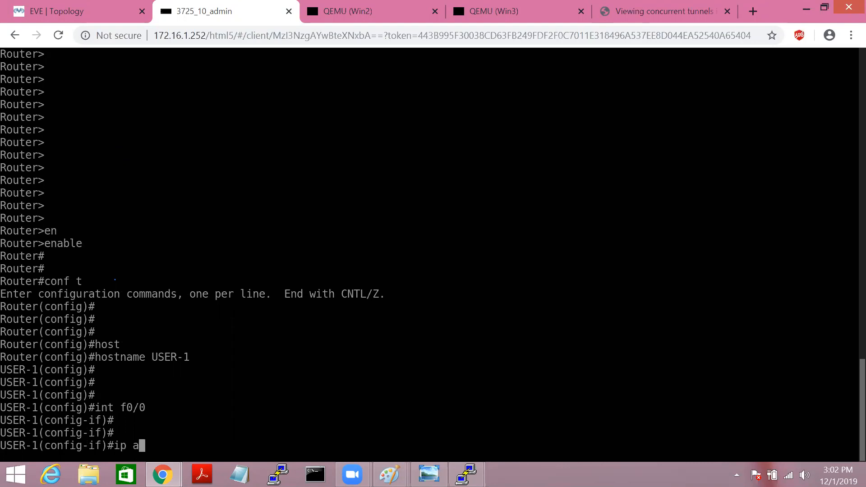
type("dd")
key("Tab")
type("10.")
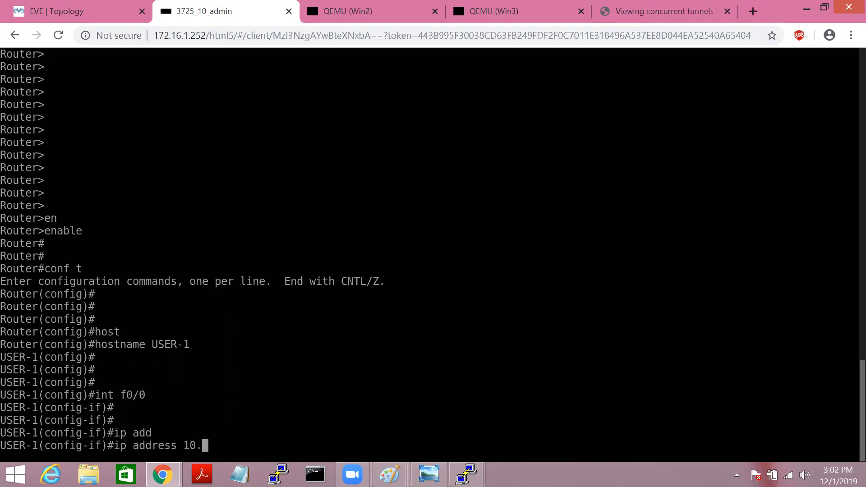
type("99.99.10 255.")
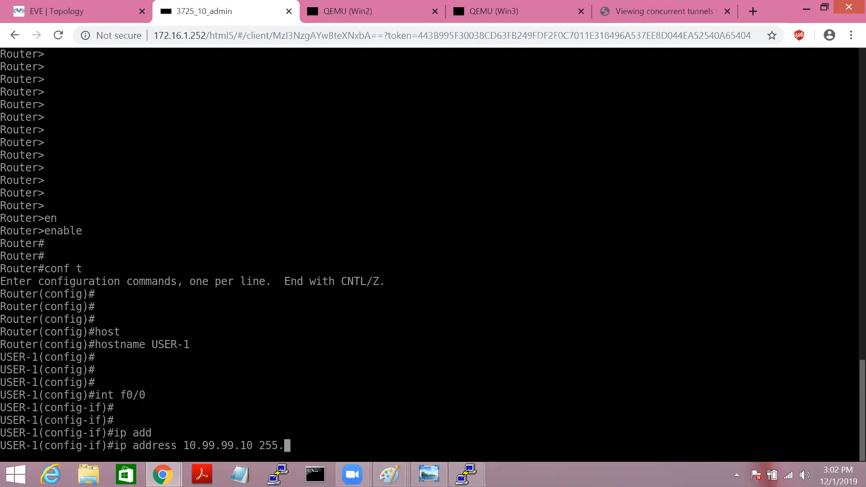
type("255.255.0")
key("Return")
key("Return")
type("no sh")
key("Return")
key("Return")
type("exit")
key("Return")
key("Return")
type("exit")
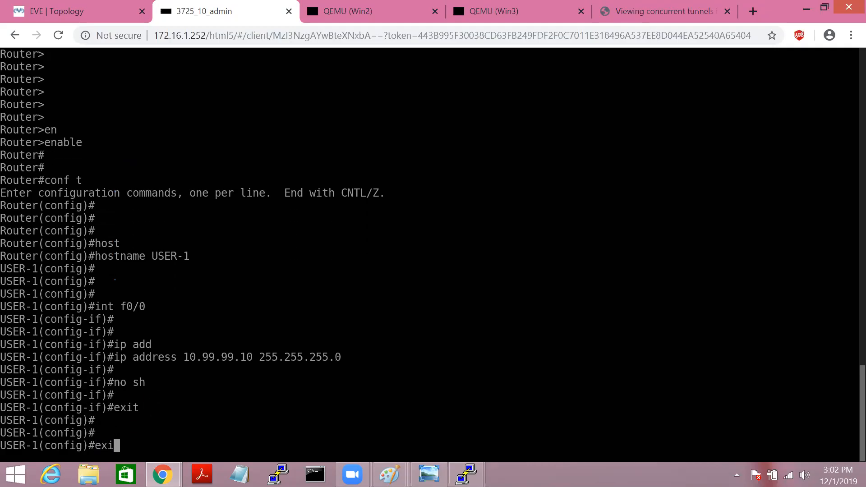
key("BackSpace")
key("BackSpace")
key("BackSpace")
key("BackSpace")
Step: Add a default route via 10.99.99.1 and save the configuration with wr
type("ip ")
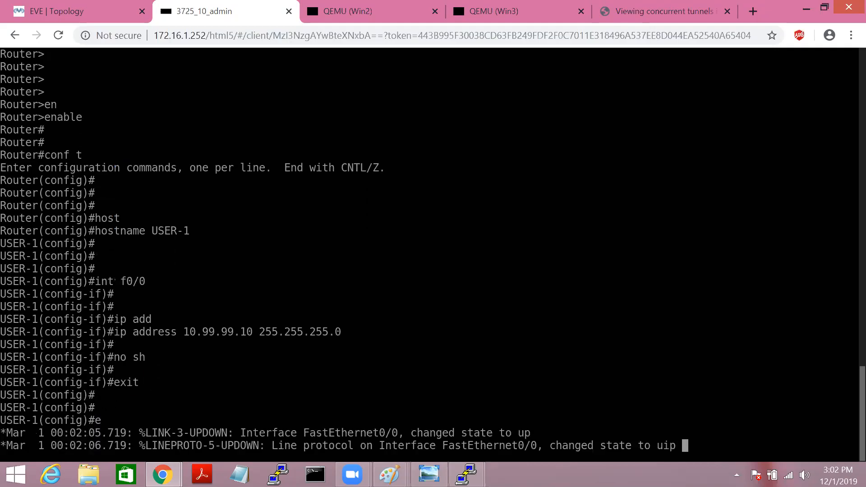
type("route 0.0.0.0 0.0.")
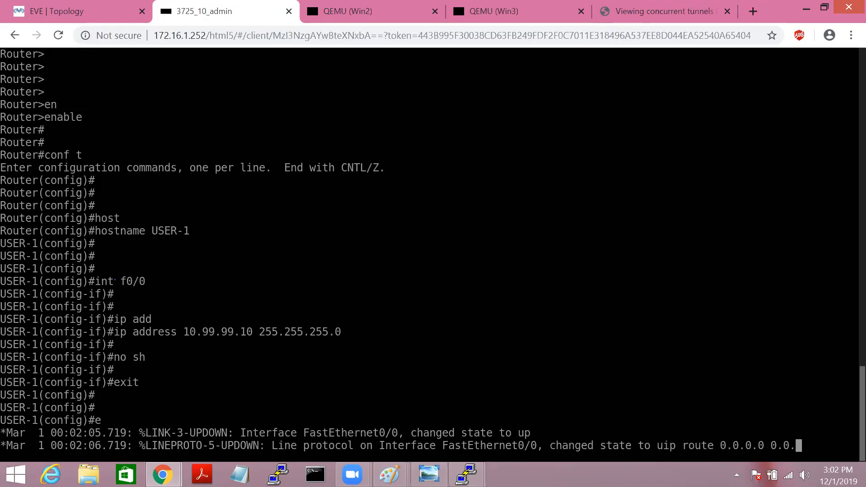
type("0.0 10.99.99.1")
key("Return")
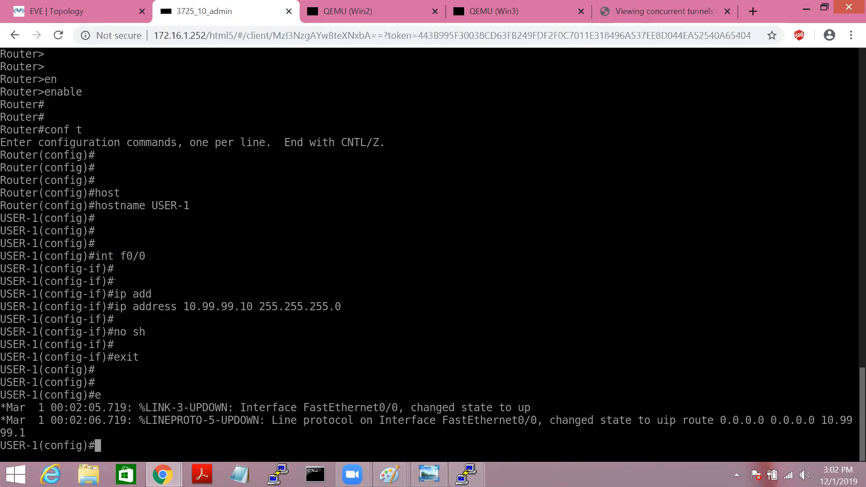
key("Return")
key("Return")
type("exit")
key("Return")
key("Return")
key("Return")
type("e")
key("BackSpace")
type("wr")
key("Return")
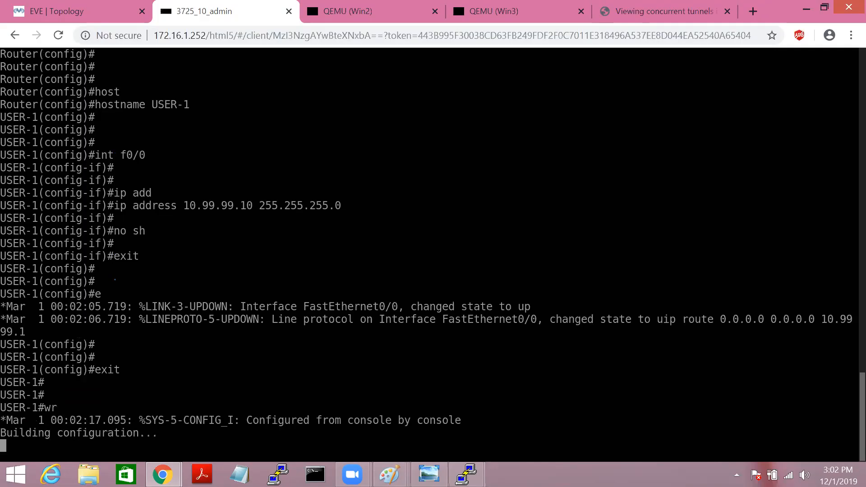
key("Return")
key("Return")
key("Return")
key("Return")
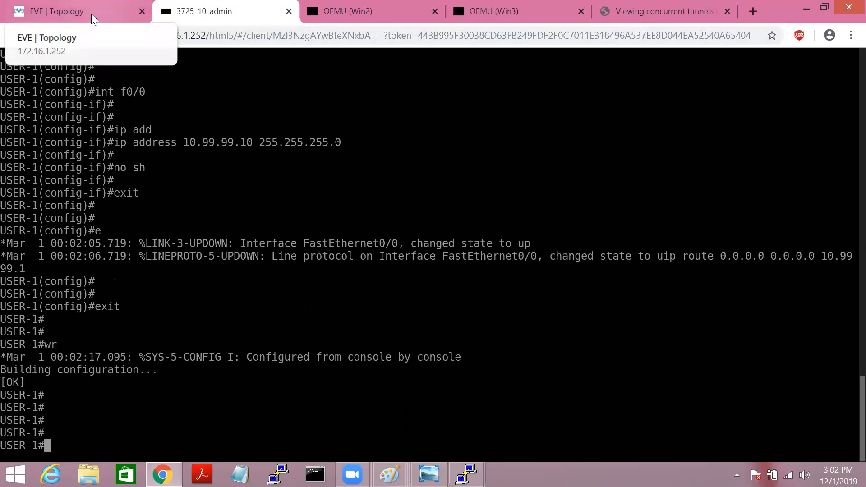
Step: Show USER-1's routing table, ping 4.2.2.2 (timing out), then return to the topology
type("show ip rout")
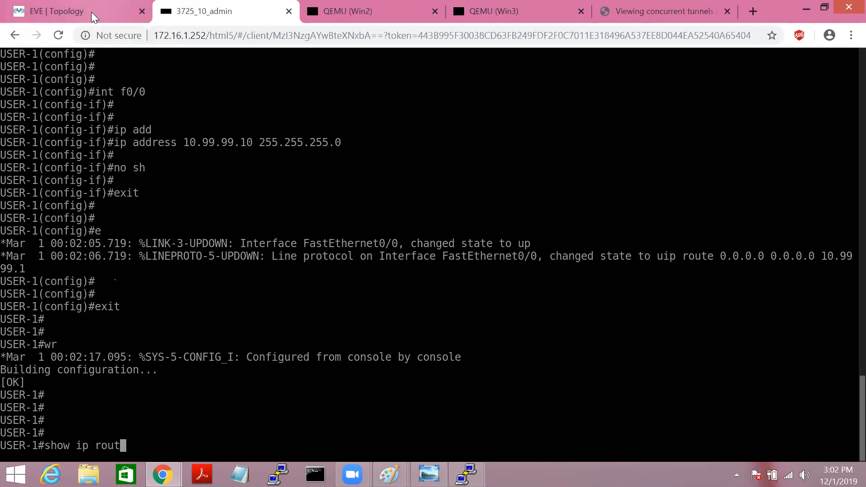
key("Tab")
key("Return")
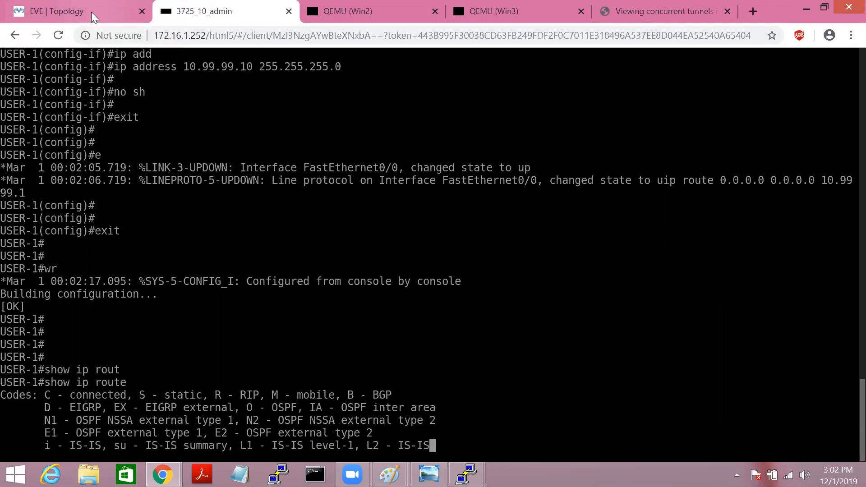
key("Return")
key("Return")
type("ping 4")
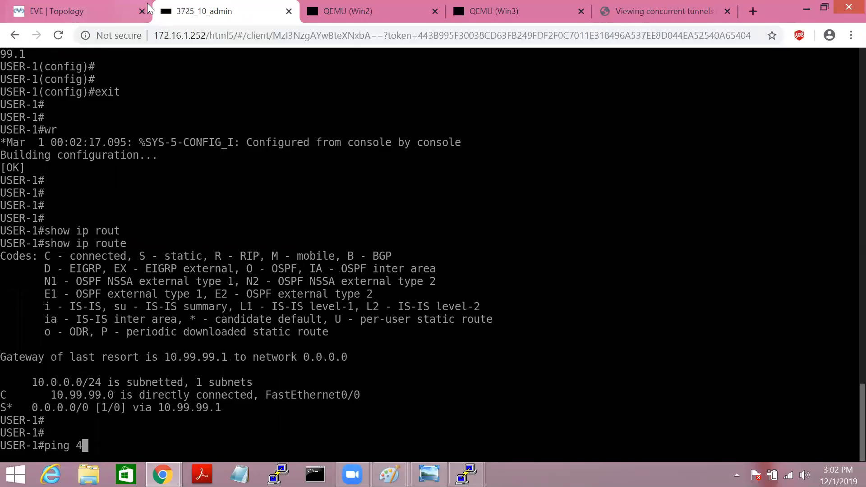
type(".2.2.2")
key("Return")
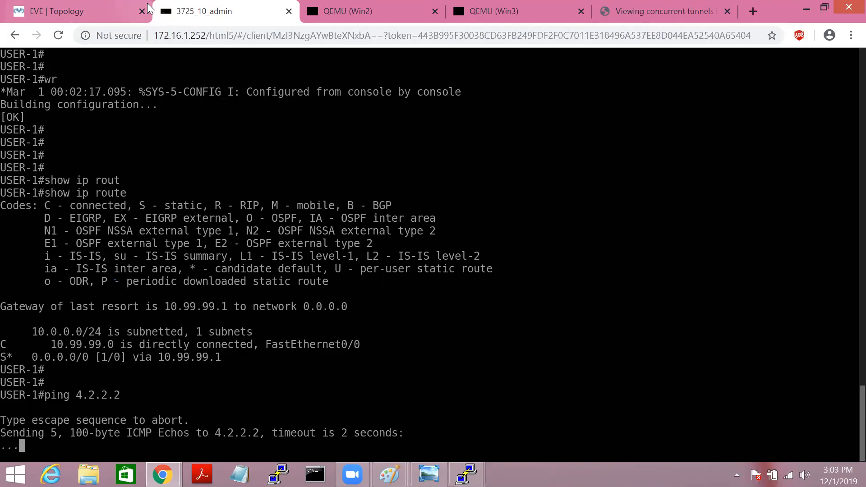
left_click(60, 16)
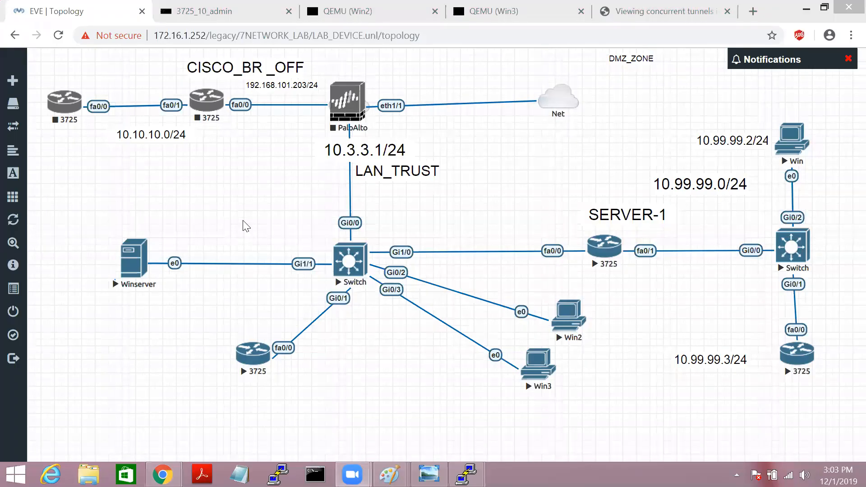
Step: Open the DMZ_SERVER2 (SERVER-1) router console and type conf t at its prompt
key("super+r")
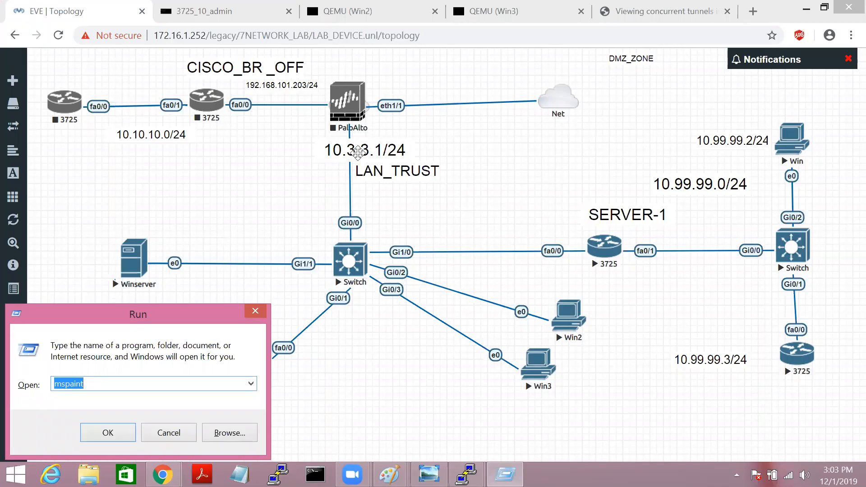
left_click(601, 251)
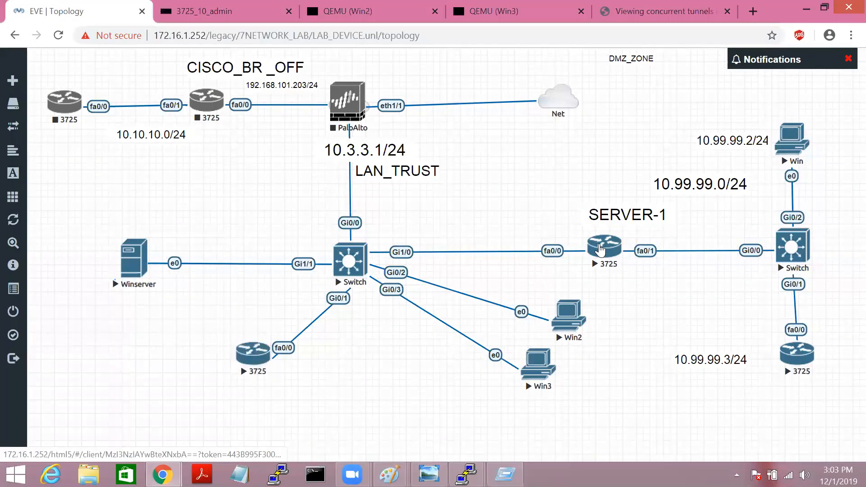
key("Return")
key("Return")
key("Return")
key("Return")
key("Return")
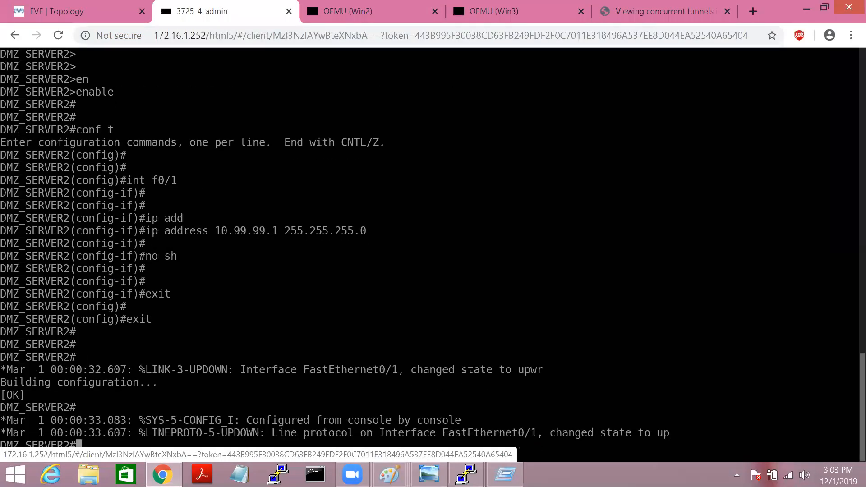
type("conf t")
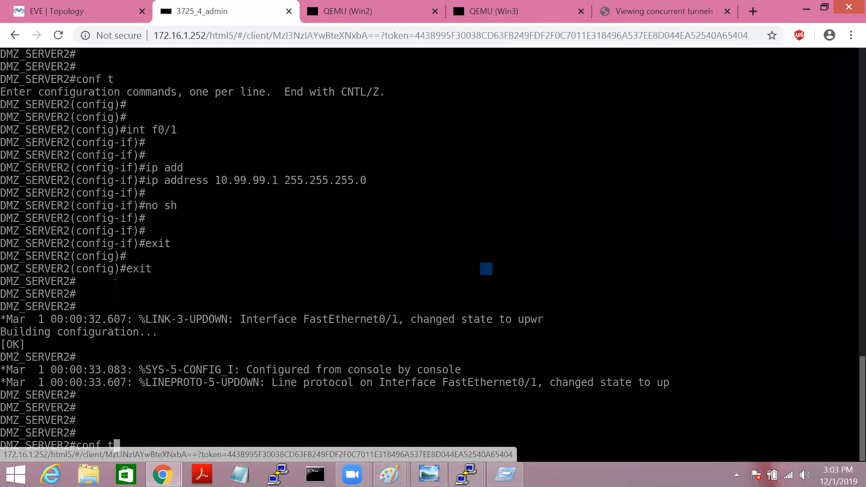
Step: Ping 8.8.8.8 from DMZ_SERVER2 and check its default route via 10.3.3.1
key("BackSpace")
key("BackSpace")
key("BackSpace")
key("BackSpace")
key("BackSpace")
key("BackSpace")
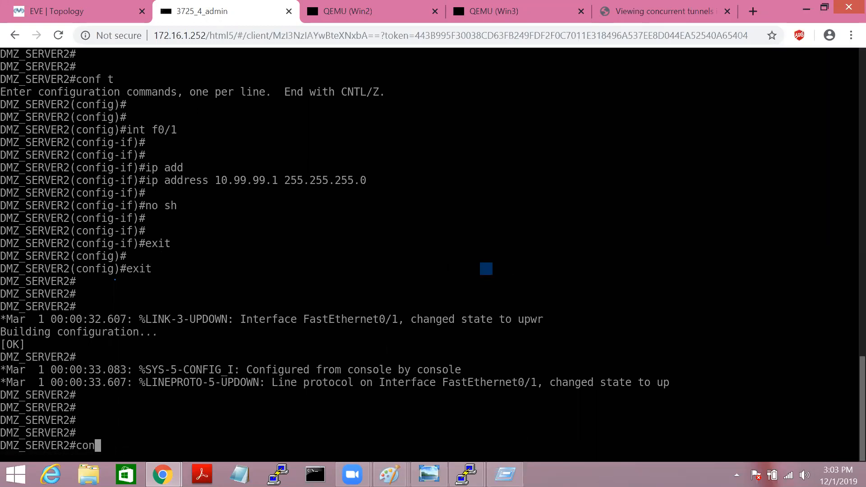
type("ping 8.8.8.8")
key("Return")
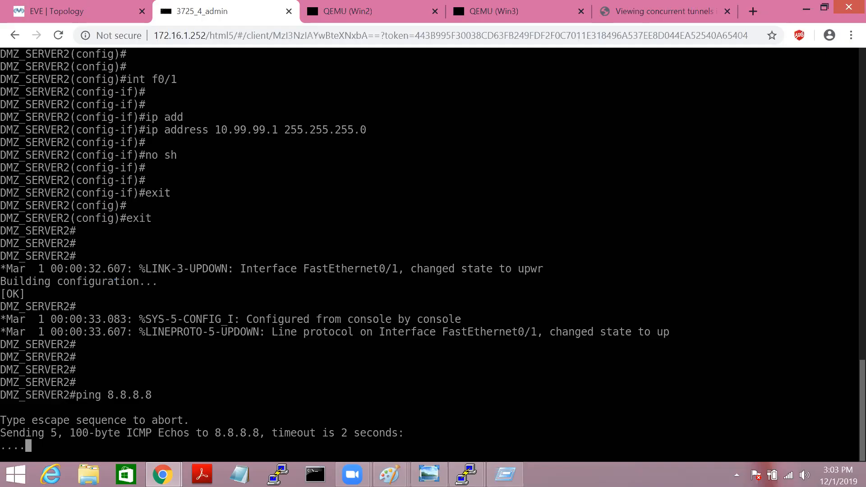
key("Up")
key("BackSpace")
key("BackSpace")
key("BackSpace")
key("BackSpace")
key("BackSpace")
key("BackSpace")
key("BackSpace")
key("BackSpace")
key("BackSpace")
key("BackSpace")
key("BackSpace")
key("BackSpace")
type("sh ip route")
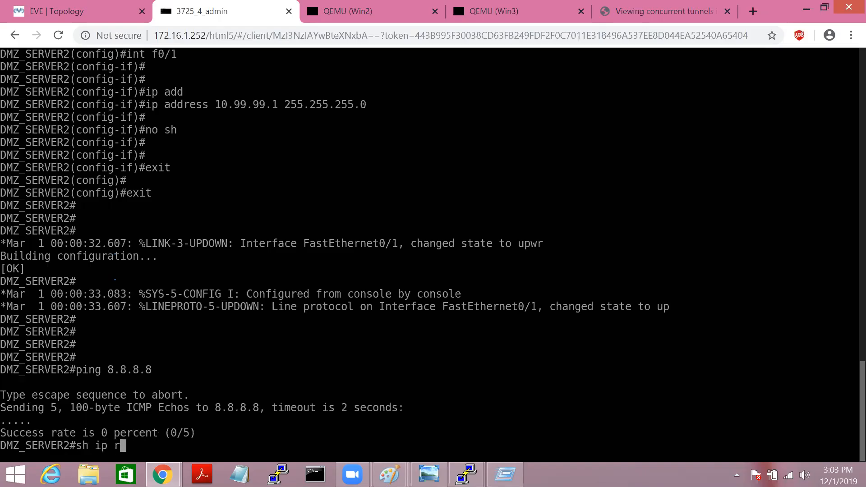
key("Tab")
key("Return")
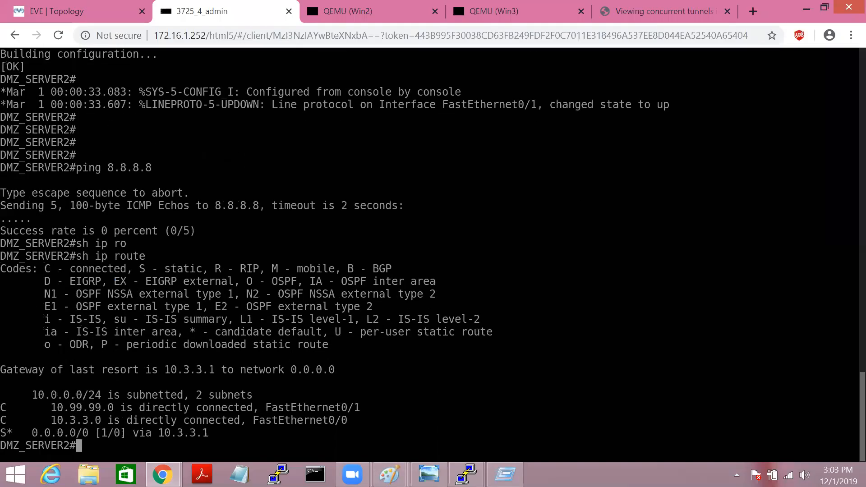
key("Return")
key("Return")
Step: Ping 4.2.2.2, then rerun ping 8.8.8.8 repeatedly, all succeeding at 100%
key("Return")
type("ping")
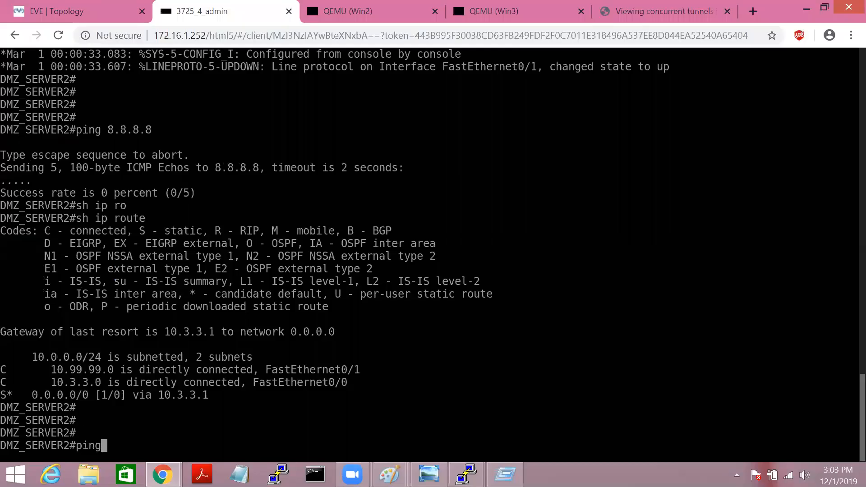
type(" 4.2.2.2")
key("Return")
key("Up")
key("Return")
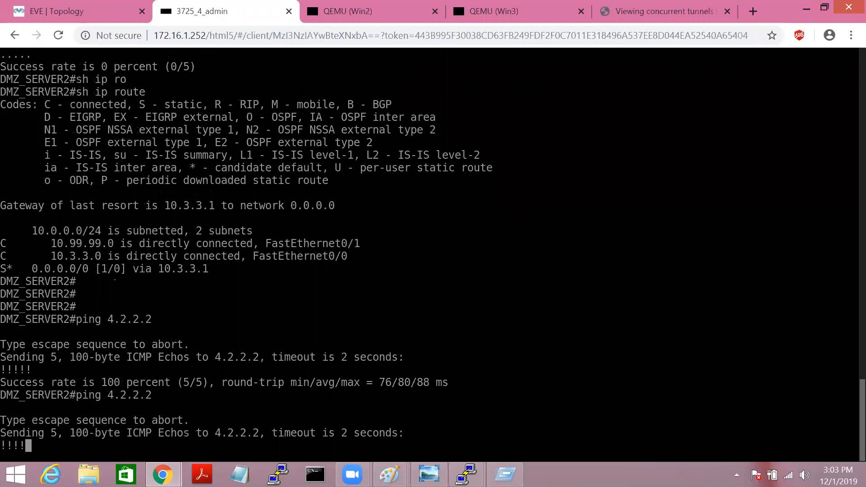
key("Up")
key("Up")
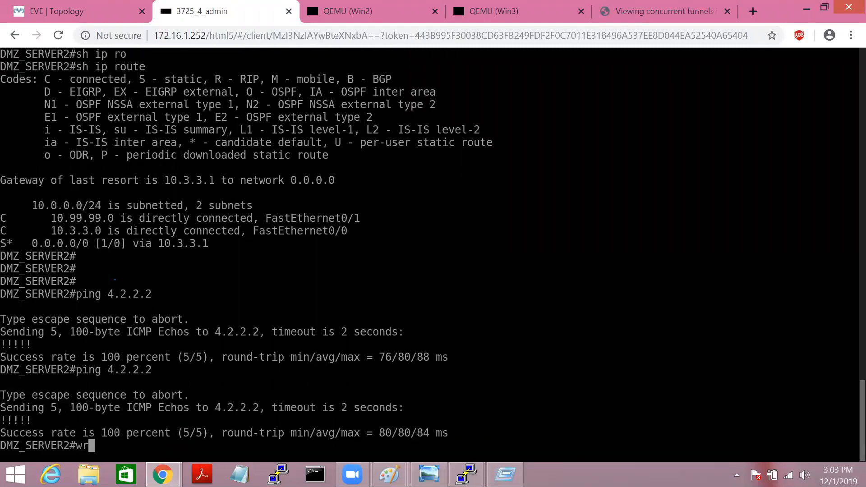
key("Return")
key("Up")
key("Return")
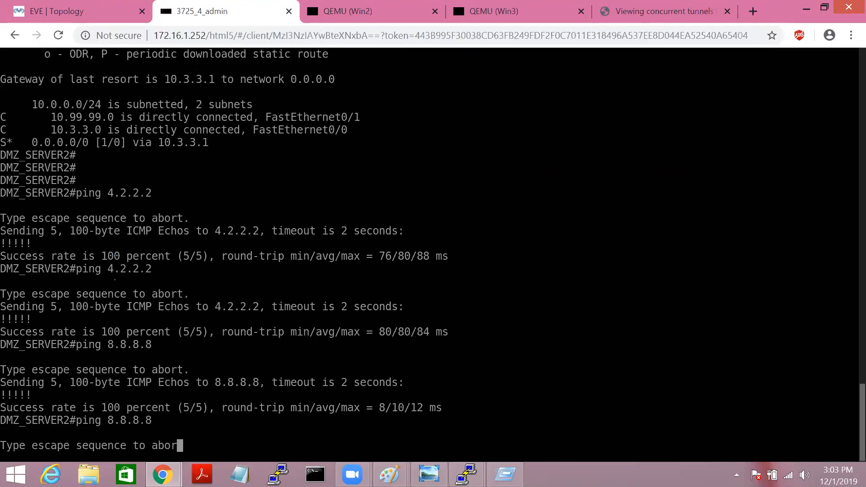
key("Up")
key("Return")
key("Up")
key("Return")
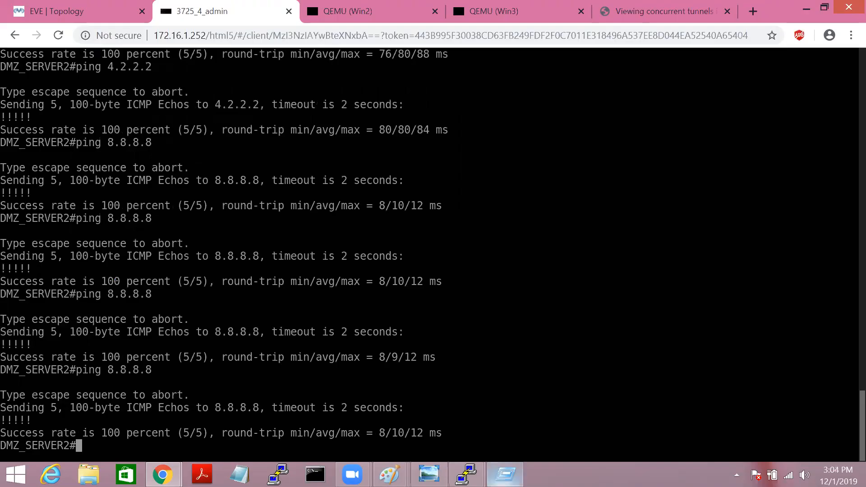
Step: Launch mspaint, paste the topology screenshot, and select the Brushes tool
mouse_move(353, 475)
mouse_move(390, 474)
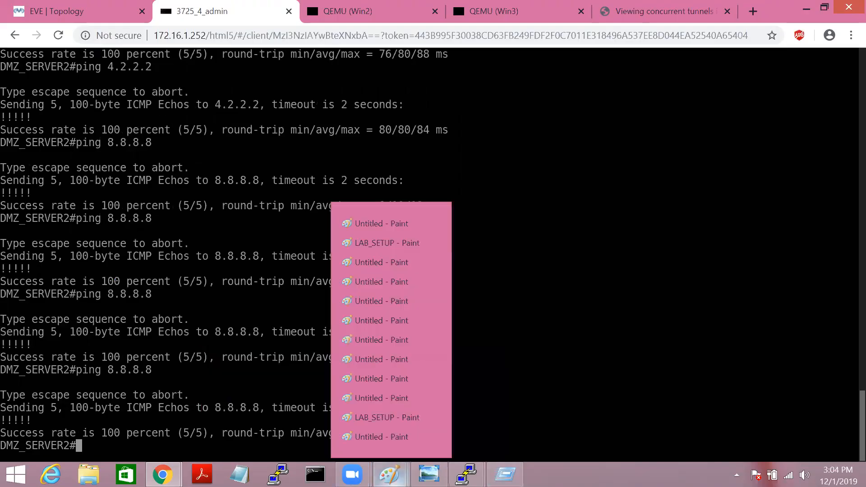
mouse_move(382, 439)
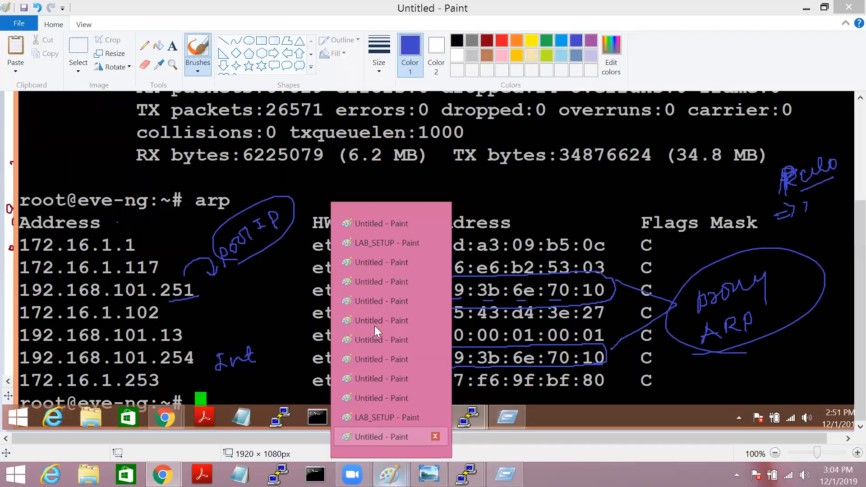
mouse_move(366, 241)
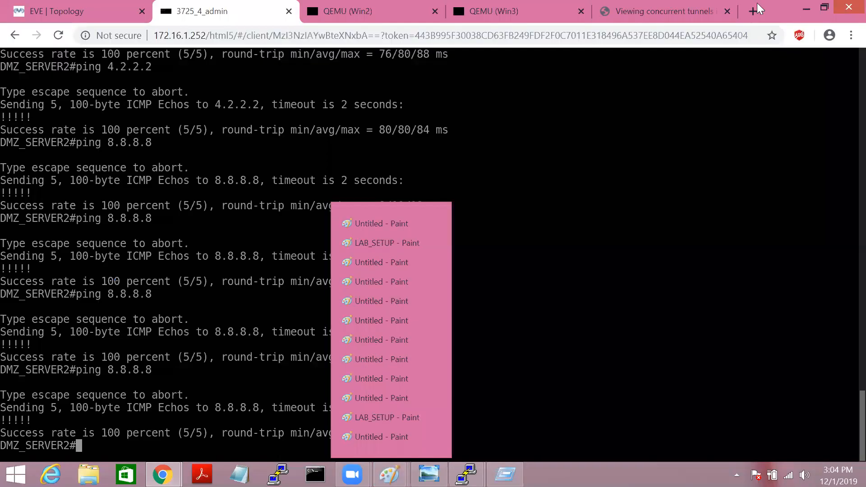
left_click(86, 12)
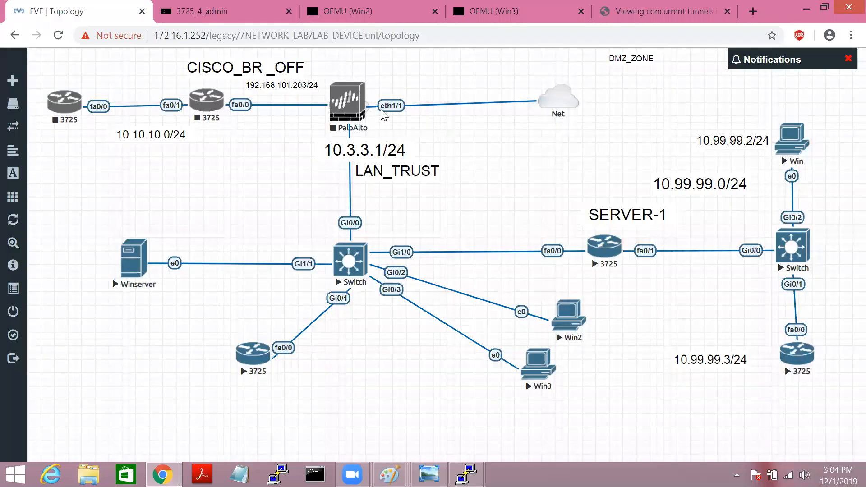
key("super+r")
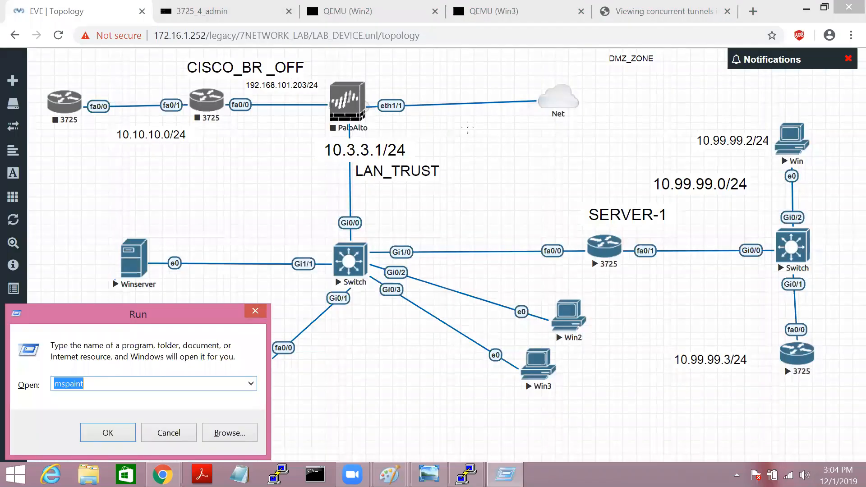
key("Return")
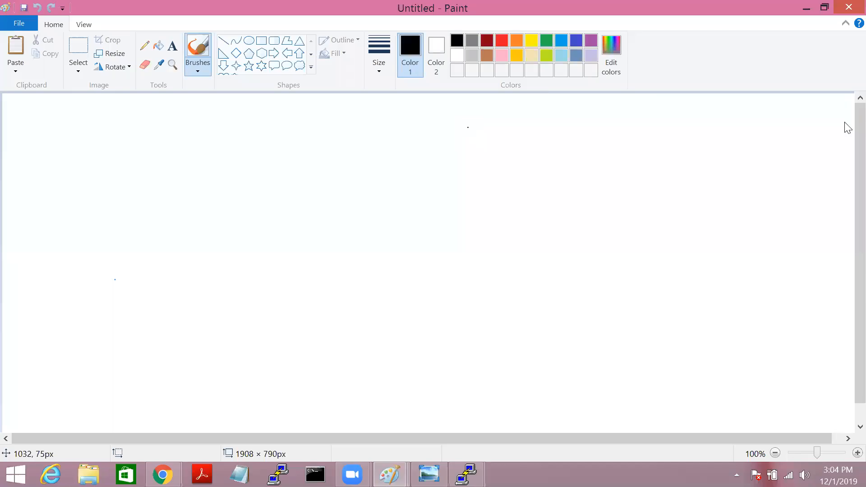
key("ctrl+v")
scroll(848, 193, "down", 3)
left_click(197, 55)
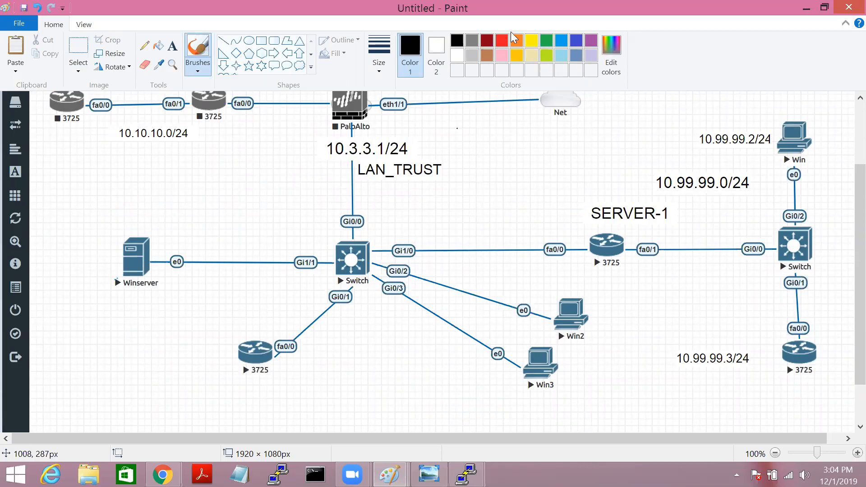
Step: Draw an arrow from LAN_TRUST to SERVER-1 and handwrite the route 0.0.0.0/0 — 10.3.3.1
left_click(701, 273)
left_click_drag(701, 286, 776, 290)
left_click_drag(377, 185, 591, 261)
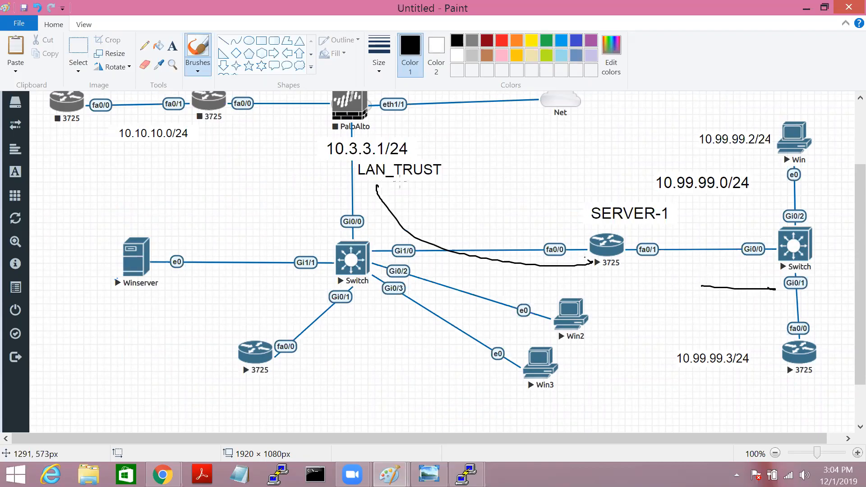
mouse_move(377, 183)
left_mouse_down()
mouse_move(369, 195)
mouse_move(391, 192)
mouse_move(417, 218)
mouse_move(445, 219)
left_mouse_up()
left_click_drag(455, 207, 458, 206)
left_click_drag(468, 202, 471, 216)
left_click_drag(486, 204, 496, 210)
mouse_move(513, 185)
left_mouse_down()
mouse_move(513, 219)
mouse_move(532, 203)
left_mouse_up()
left_click_drag(548, 190, 570, 182)
mouse_move(580, 171)
left_mouse_down()
mouse_move(582, 181)
mouse_move(592, 171)
left_mouse_up()
left_click(597, 166)
mouse_move(604, 157)
left_mouse_down()
mouse_move(606, 168)
mouse_move(626, 163)
left_mouse_up()
left_click(617, 167)
left_click(634, 153)
left_click_drag(641, 140, 642, 161)
mouse_move(450, 233)
left_mouse_down()
mouse_move(698, 136)
mouse_move(457, 199)
left_mouse_up()
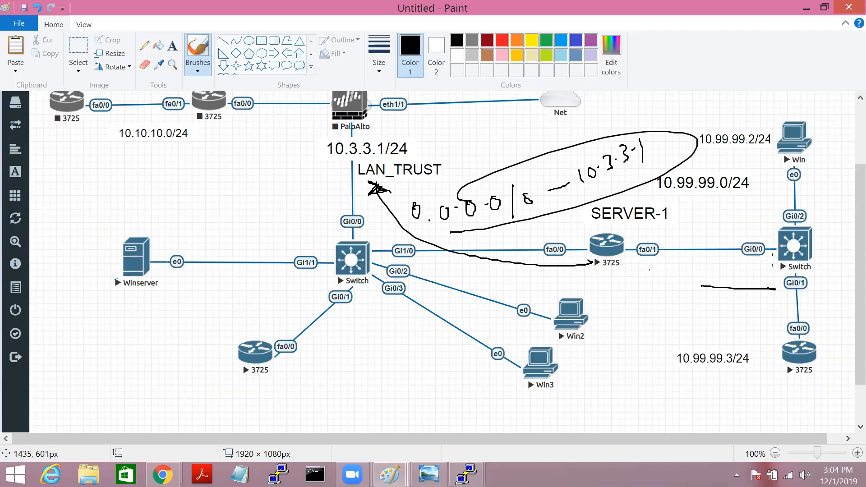
Step: Trace the path to the lower router, write 10.99.99.0 near the PaloAlto, then minimize Paint
left_click_drag(650, 270, 770, 345)
left_click_drag(637, 265, 644, 267)
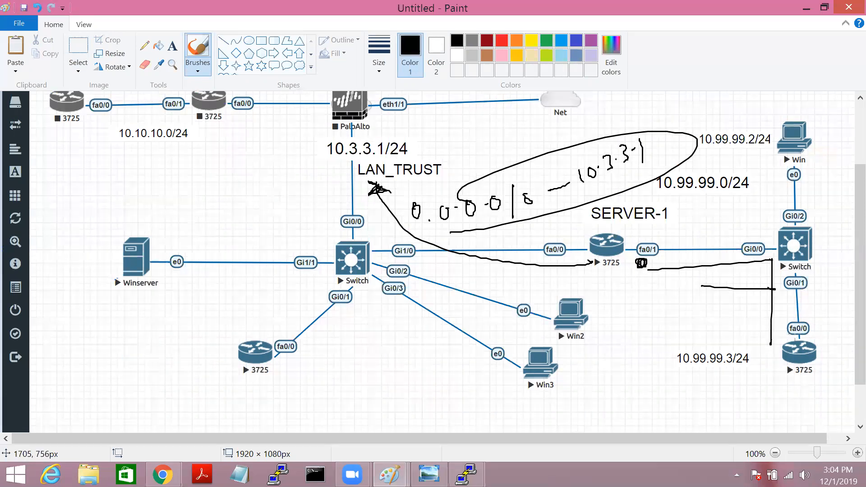
left_click_drag(763, 261, 764, 321)
mouse_move(761, 261)
left_mouse_down()
mouse_move(654, 249)
mouse_move(396, 128)
mouse_move(405, 124)
left_mouse_up()
left_click(472, 130)
left_click_drag(459, 127, 701, 134)
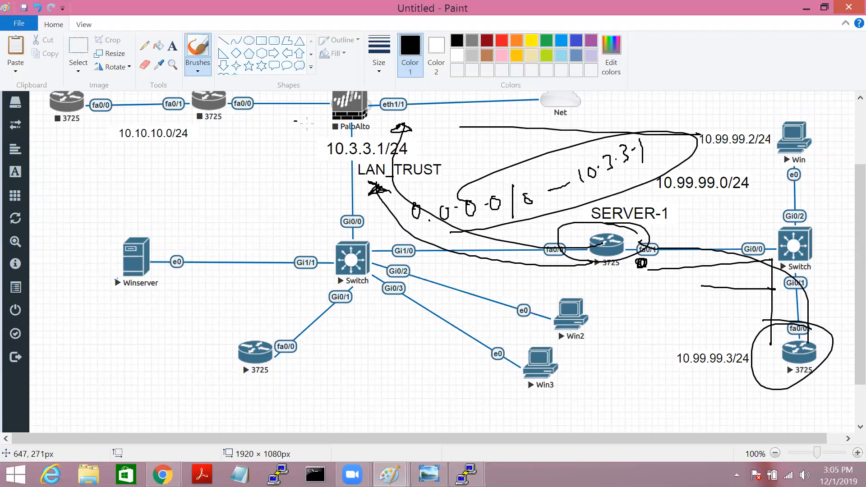
mouse_move(210, 151)
left_mouse_down()
mouse_move(215, 169)
mouse_move(221, 151)
mouse_move(245, 152)
left_mouse_up()
left_click(262, 135)
mouse_move(255, 131)
left_mouse_down()
mouse_move(256, 145)
mouse_move(280, 121)
mouse_move(284, 131)
left_mouse_up()
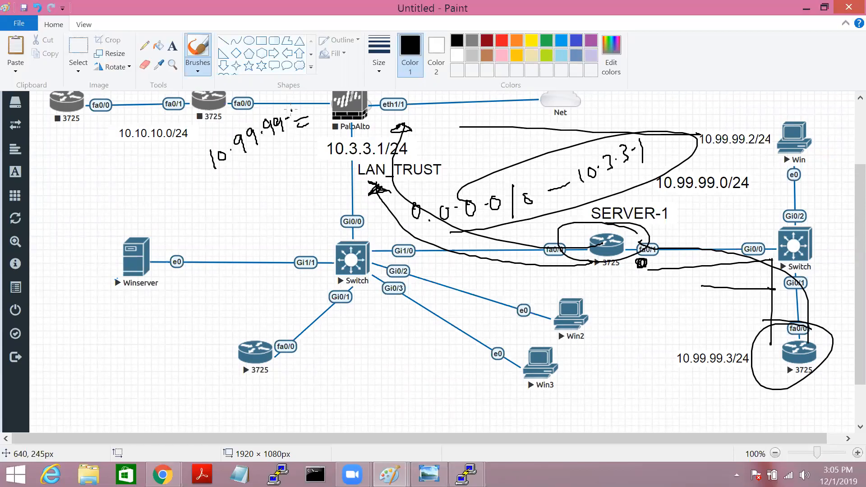
left_click_drag(289, 110, 294, 113)
mouse_move(354, 93)
left_mouse_down()
mouse_move(294, 149)
mouse_move(564, 253)
left_mouse_up()
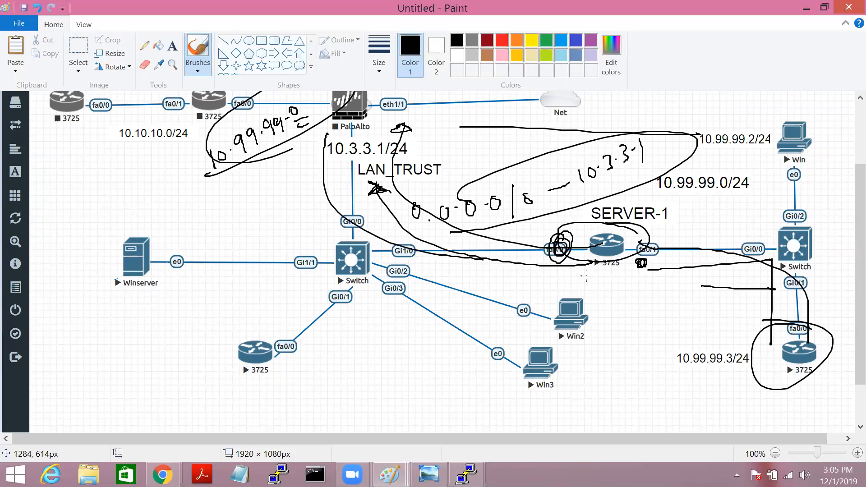
left_click_drag(581, 272, 584, 282)
left_click(805, 10)
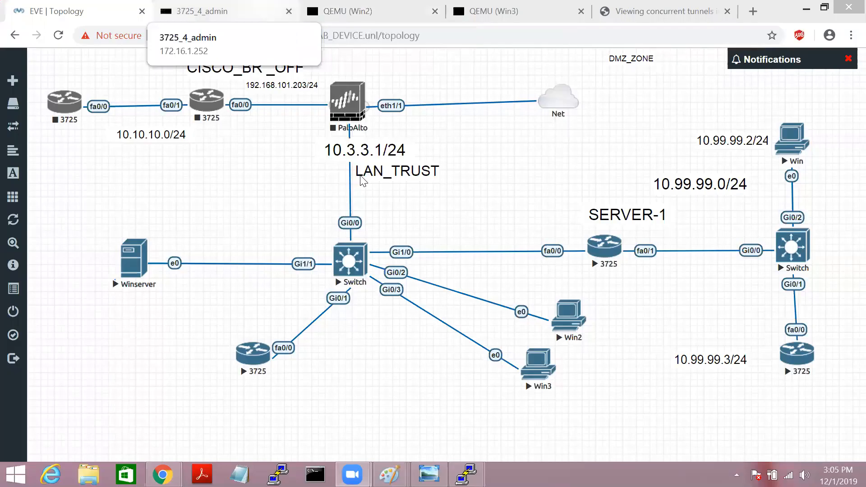
Step: Show the PAN-OS default virtual router's static routes, including 0.0.0.0/0 via 192.168.101.1
left_click(163, 476)
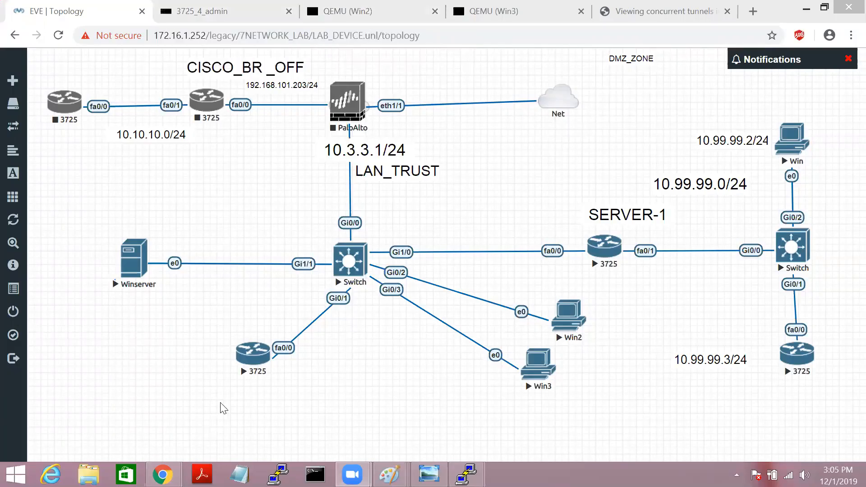
left_click(213, 407)
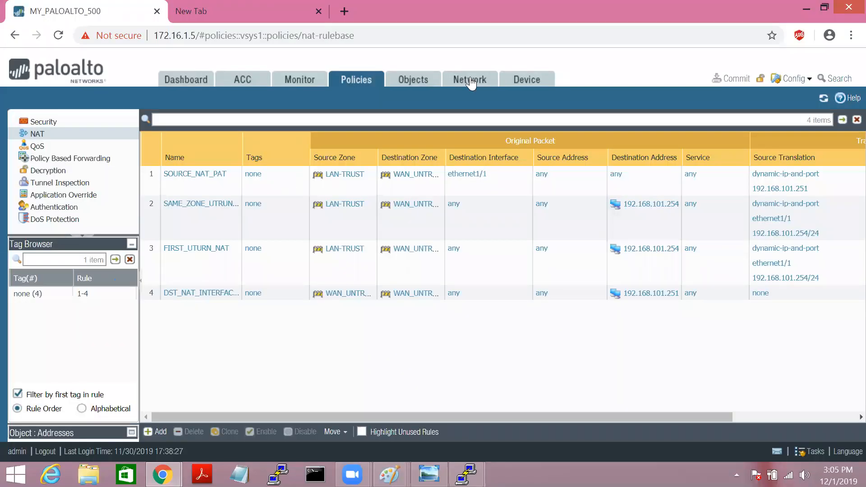
left_click(471, 83)
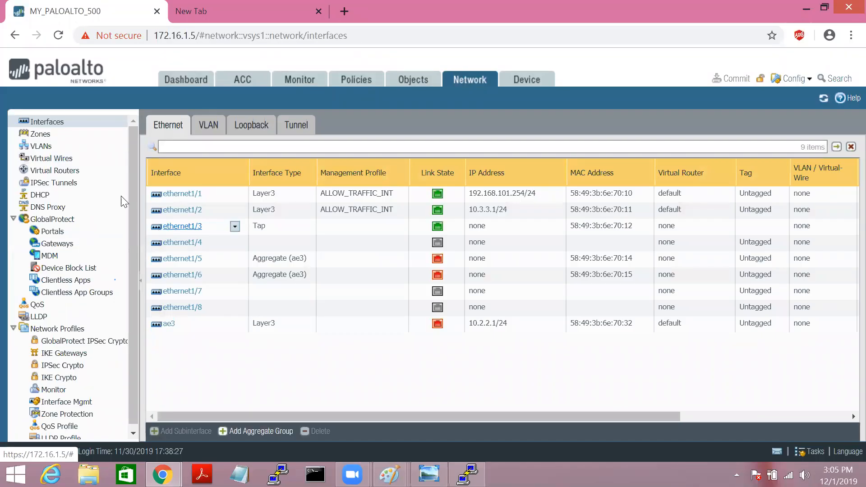
left_click(61, 172)
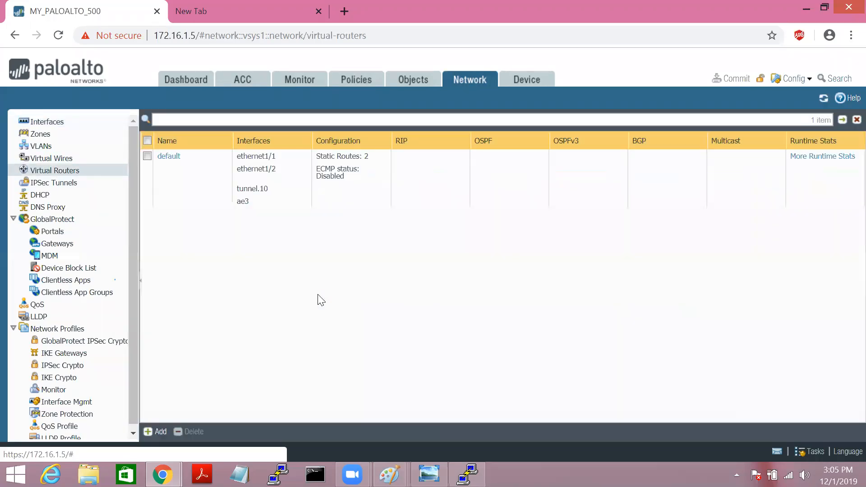
left_click(167, 159)
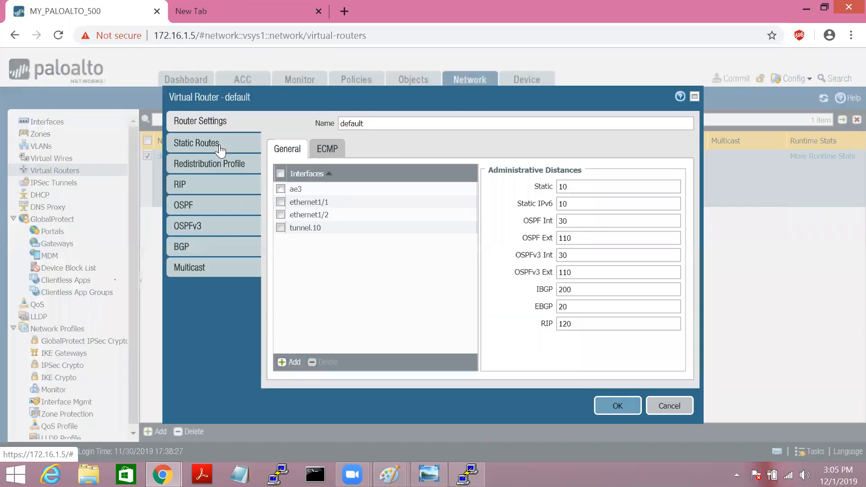
left_click(220, 145)
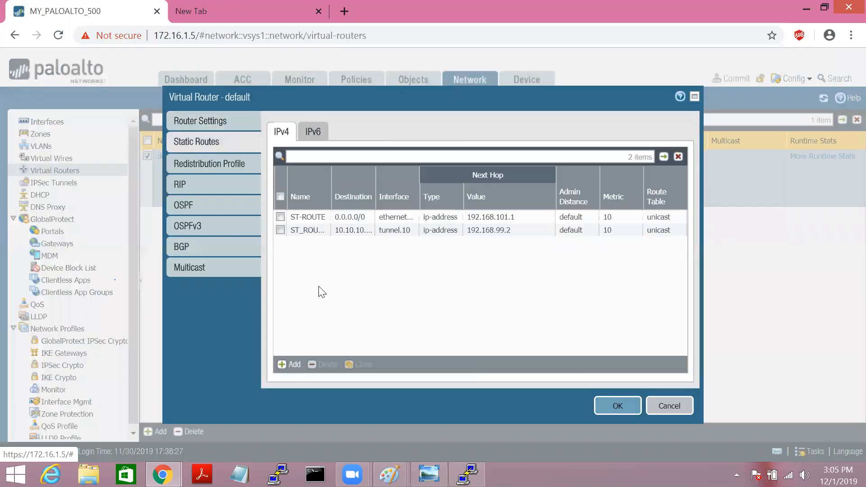
Step: Start static route RETURN_ST for 10.99.99.0/24 out ethernet1/2, next hop beginning 10.3.3
left_click(294, 368)
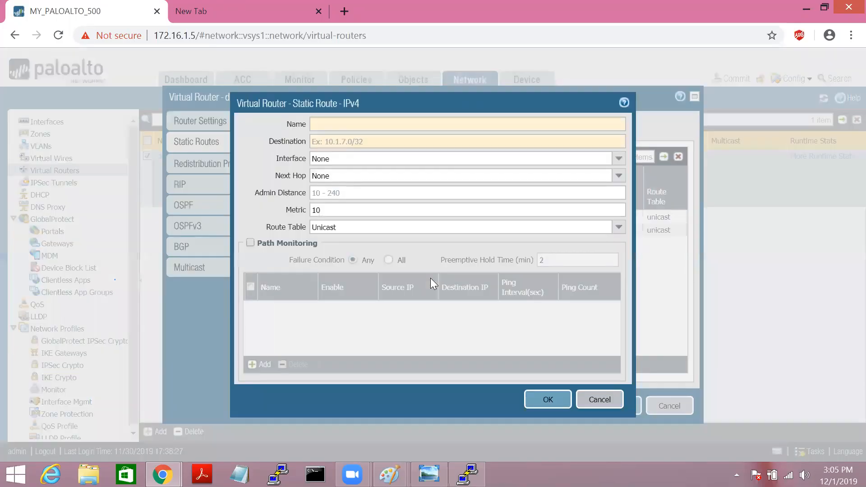
type("RETURN")
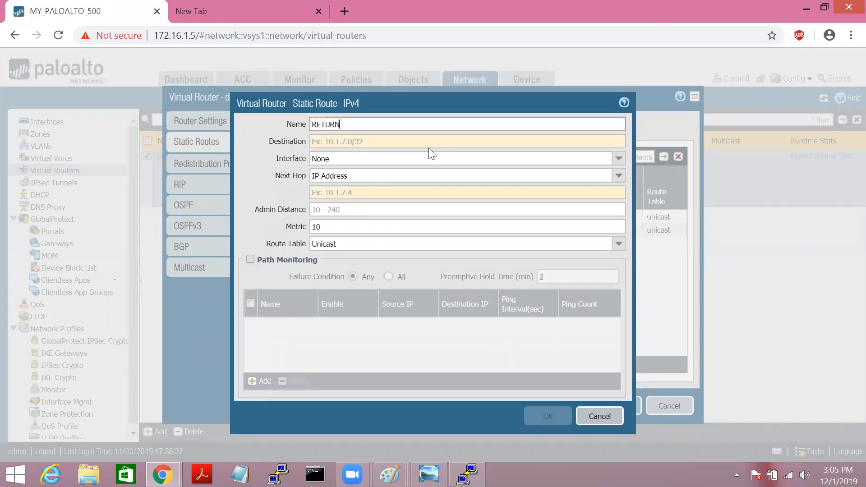
type("_ST")
key("Tab")
type("10.99.99.0")
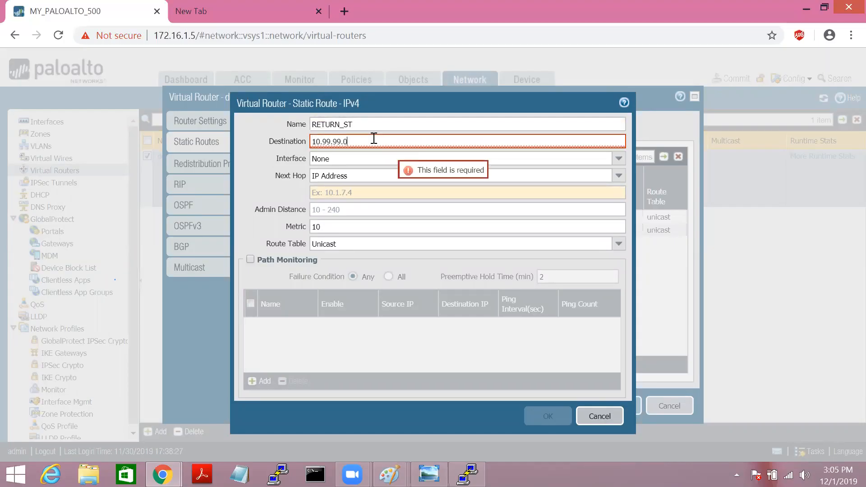
type("/24")
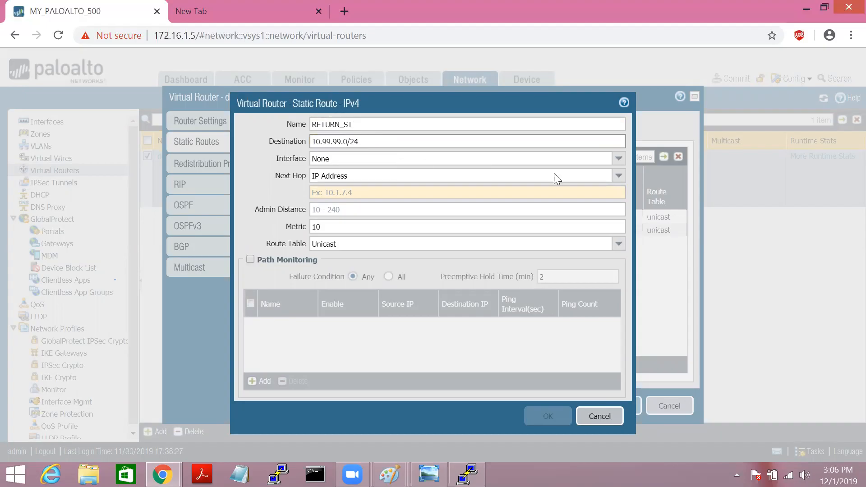
left_click(617, 161)
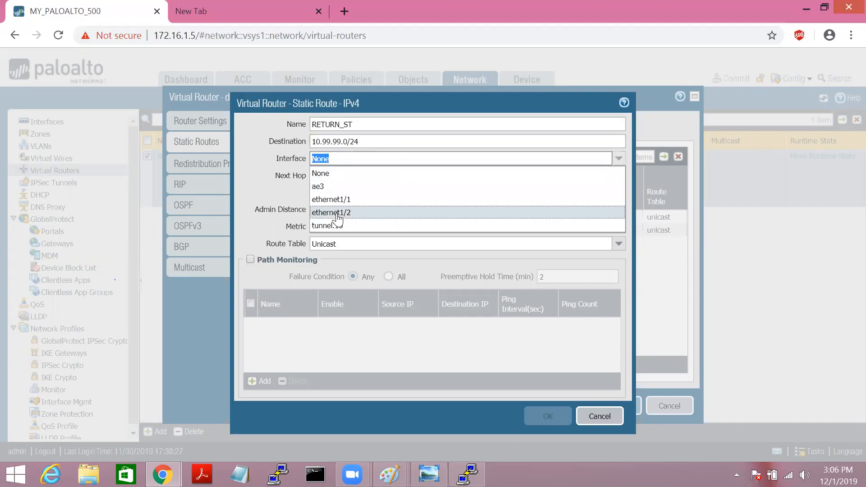
left_click(338, 213)
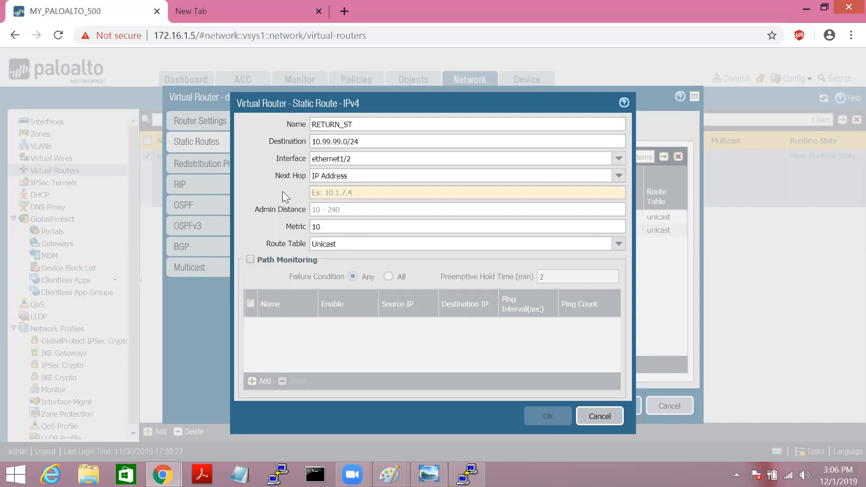
left_click(345, 191)
type("10")
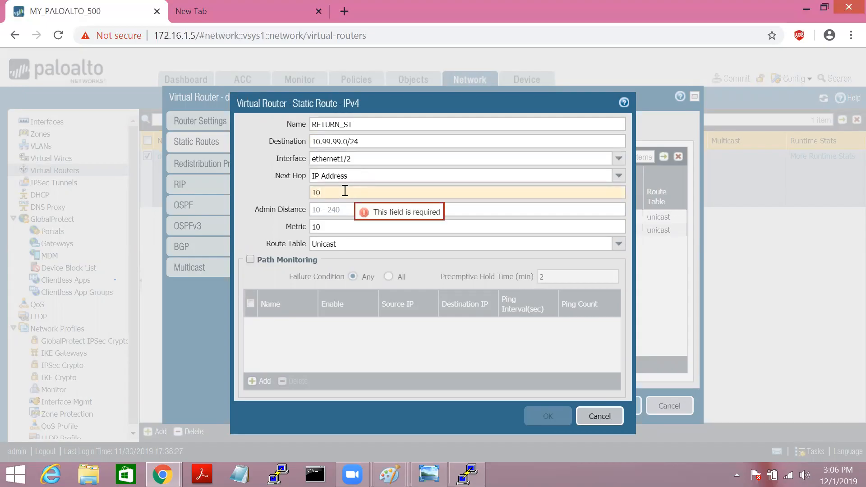
type(".3.3.")
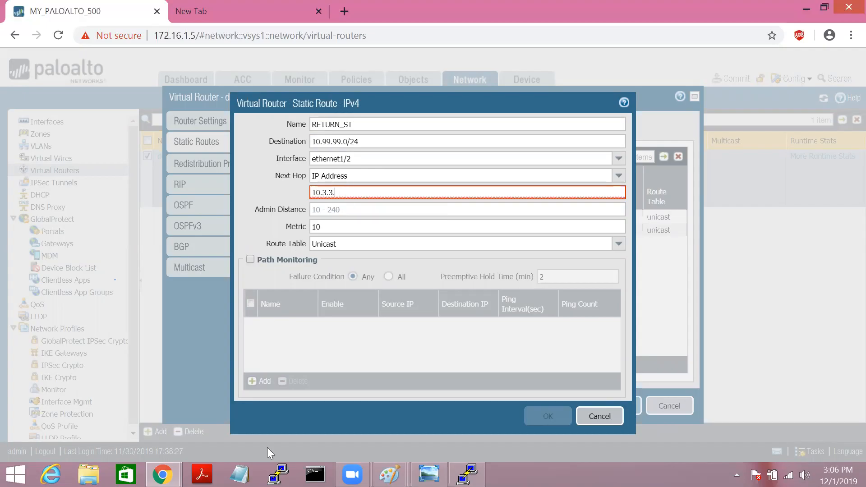
Step: Check the DMZ router's interface summary (sh ip int bri) to confirm its 10.3.3.48 address
mouse_move(163, 474)
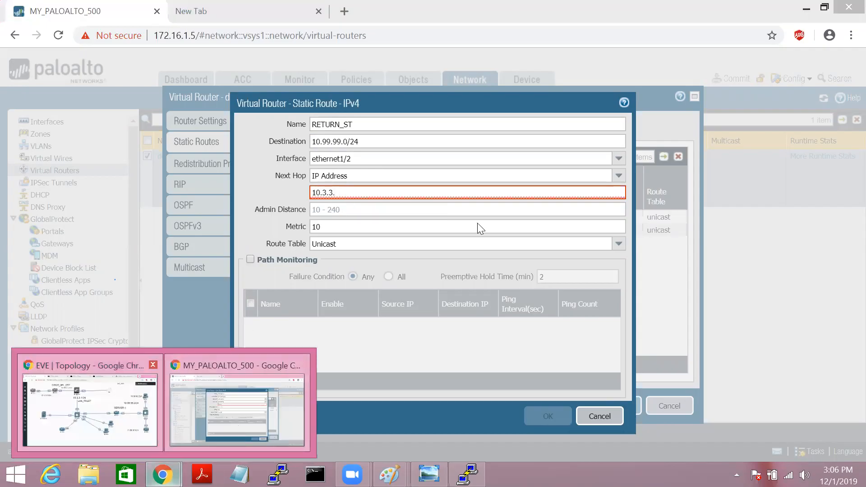
left_click(128, 420)
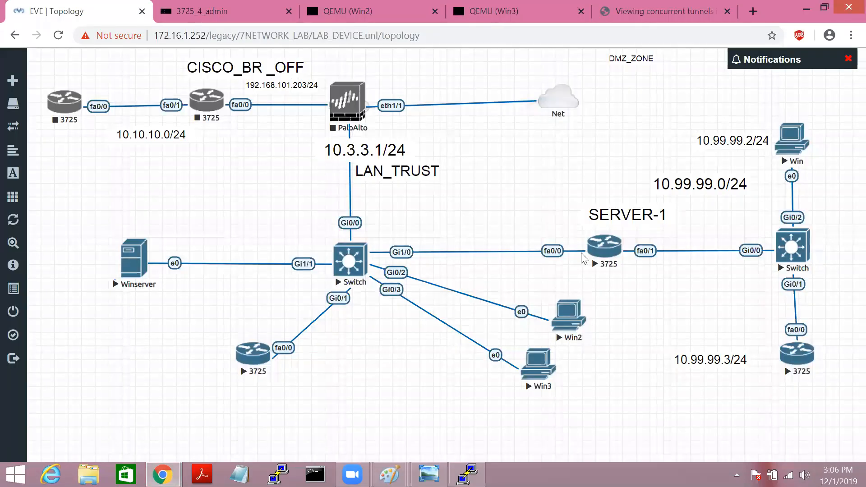
left_click(604, 248)
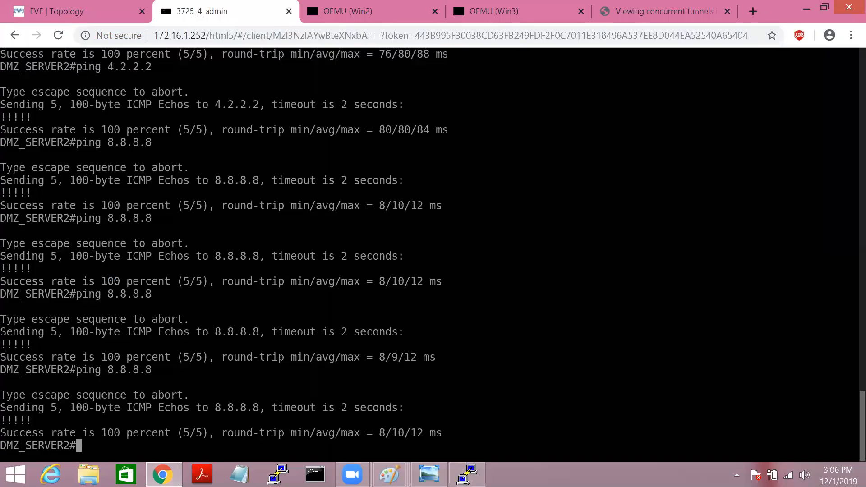
key("Return")
key("Return")
type("sh ip int bri")
key("Tab")
key("Return")
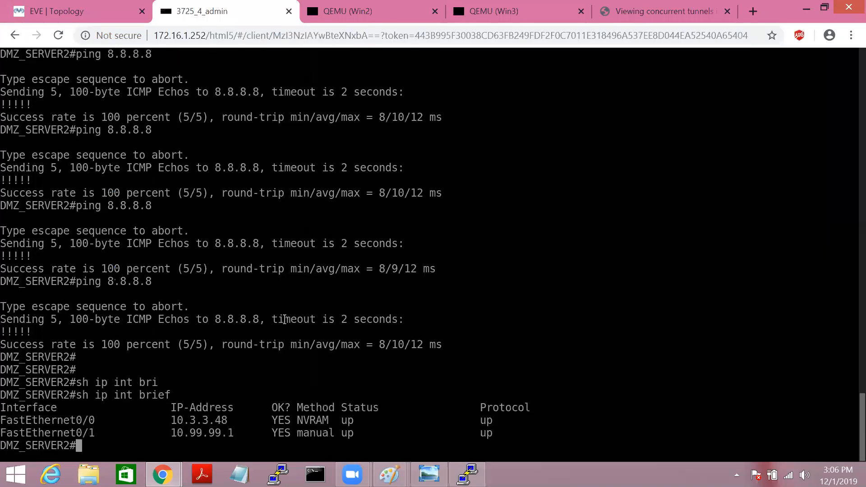
left_click_drag(174, 420, 239, 409)
mouse_move(163, 475)
Step: Complete the next hop as 10.3.3.48 and save the route and virtual router
left_click(199, 413)
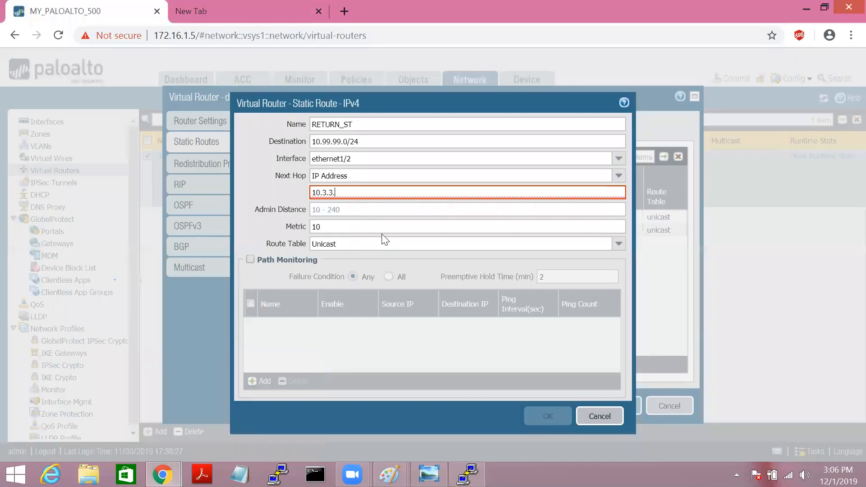
type("48")
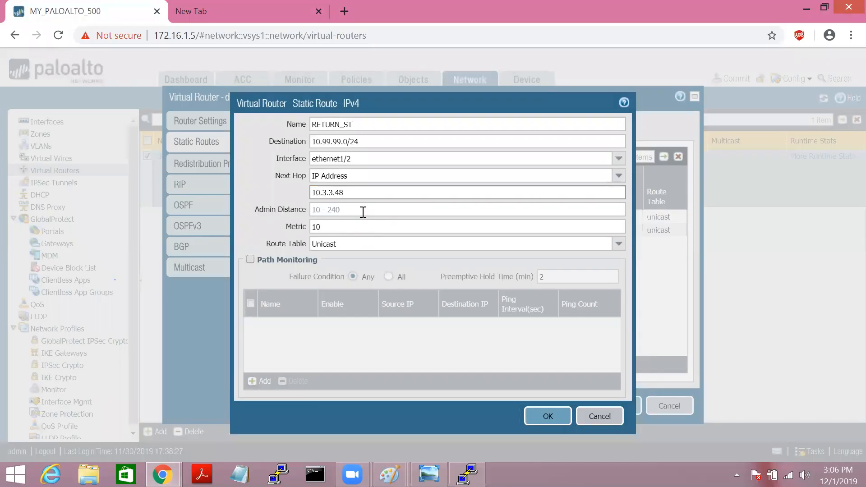
left_click(551, 416)
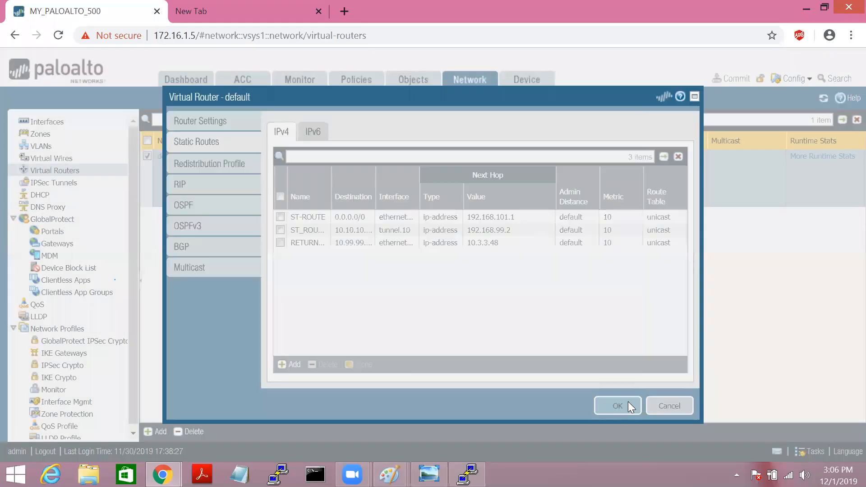
left_click(627, 405)
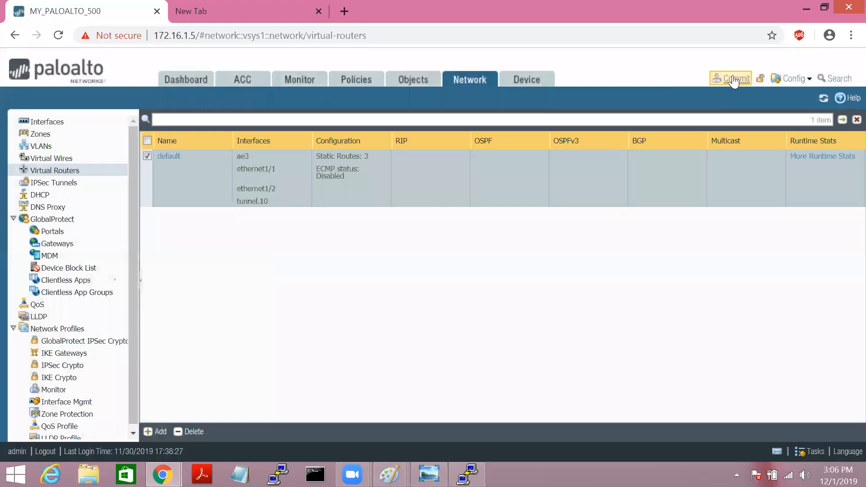
Step: Commit all changes including RETURN_ST and close the commit status window
left_click(731, 78)
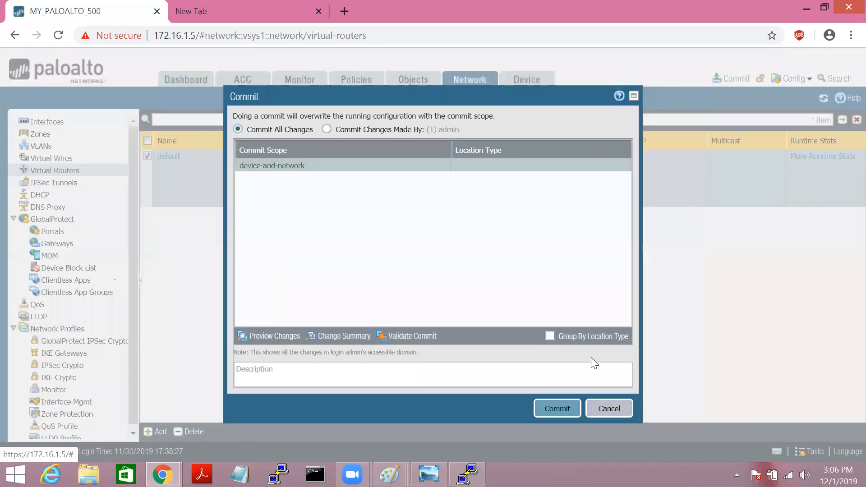
left_click(558, 408)
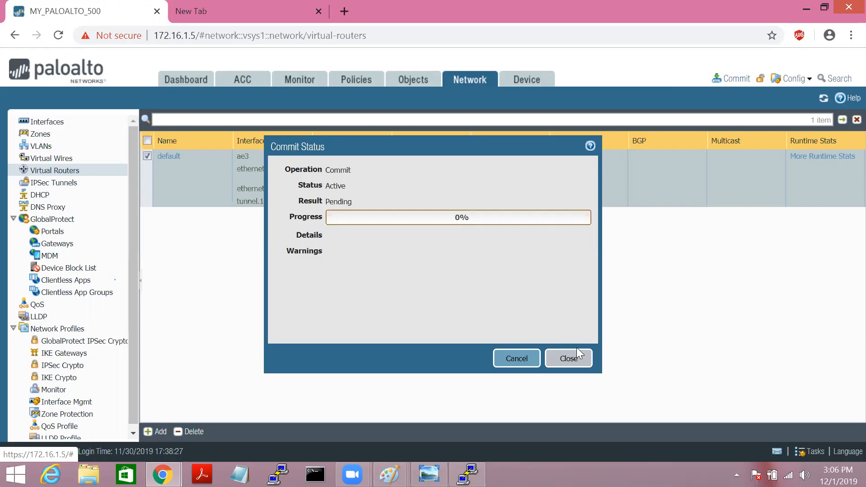
left_click(572, 359)
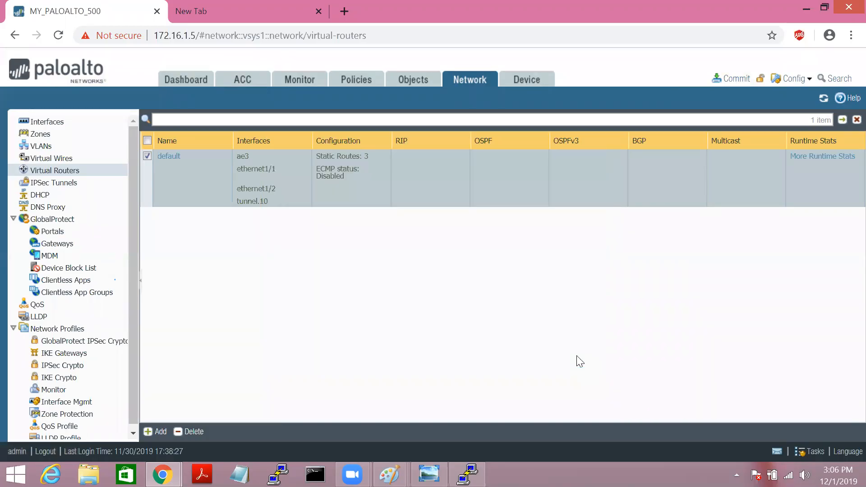
Step: Launch Paint and sketch a PA box linked down to a labelled horizontal network line
key("super+r")
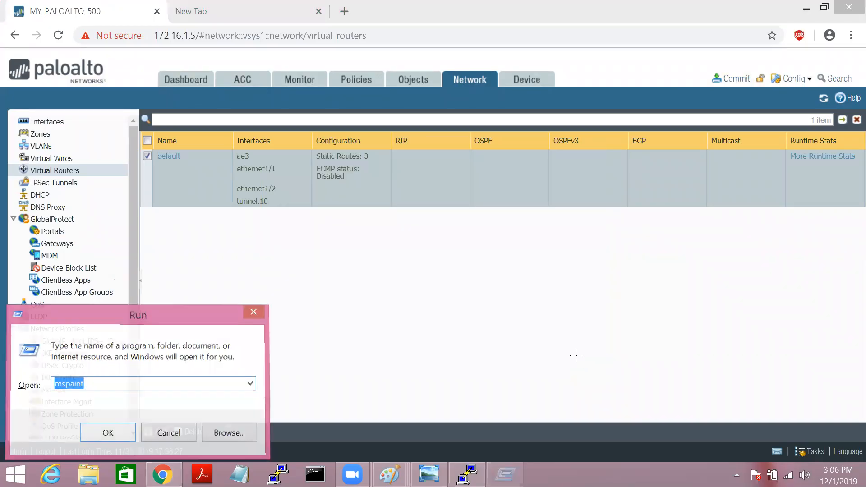
key("Return")
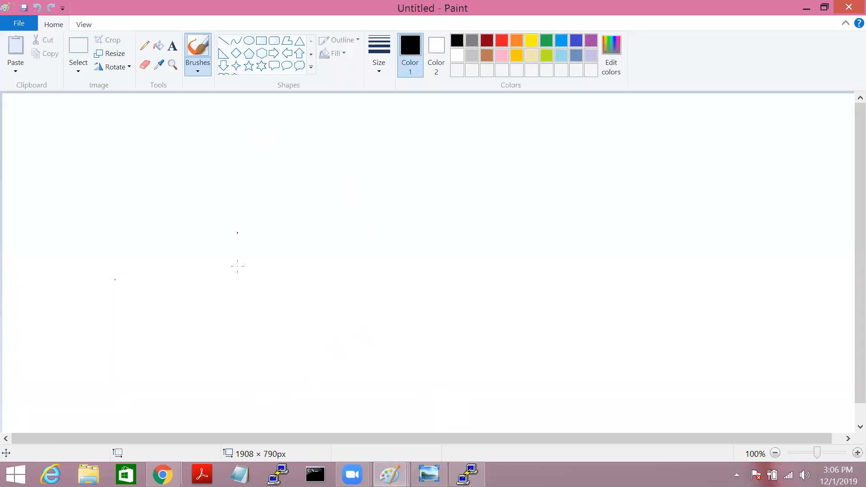
mouse_move(319, 208)
left_mouse_down()
mouse_move(389, 190)
mouse_move(503, 247)
mouse_move(419, 272)
mouse_move(328, 271)
left_mouse_up()
left_click_drag(395, 221, 395, 242)
mouse_move(395, 222)
left_mouse_down()
mouse_move(395, 235)
mouse_move(424, 230)
left_mouse_up()
left_click_drag(415, 273, 410, 366)
left_click_drag(301, 365, 581, 358)
left_click_drag(441, 302, 441, 315)
left_click_drag(441, 308, 457, 313)
left_click_drag(470, 302, 489, 307)
mouse_move(427, 277)
left_mouse_down()
mouse_move(417, 277)
mouse_move(432, 277)
left_mouse_up()
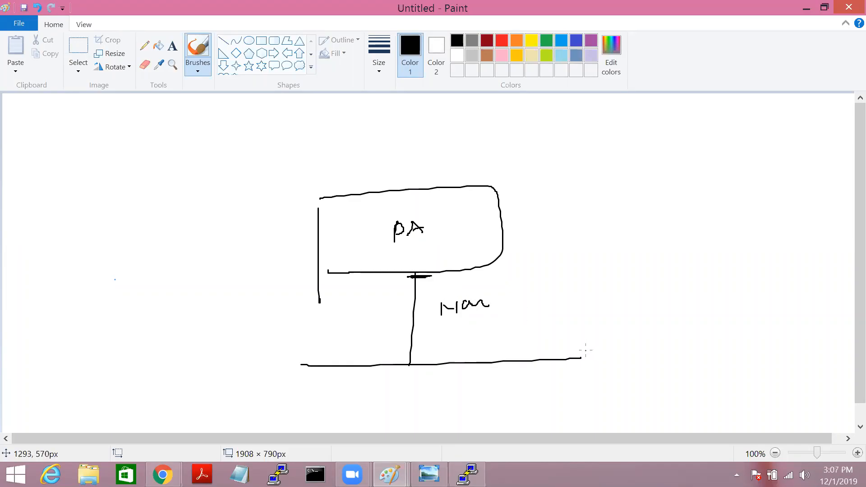
Step: Add the router circle R, a right-hand line, and an arrow to a circled return label
mouse_move(585, 357)
left_mouse_down()
mouse_move(579, 360)
mouse_move(614, 361)
mouse_move(583, 359)
mouse_move(594, 347)
mouse_move(608, 349)
left_mouse_up()
left_click_drag(620, 347, 755, 346)
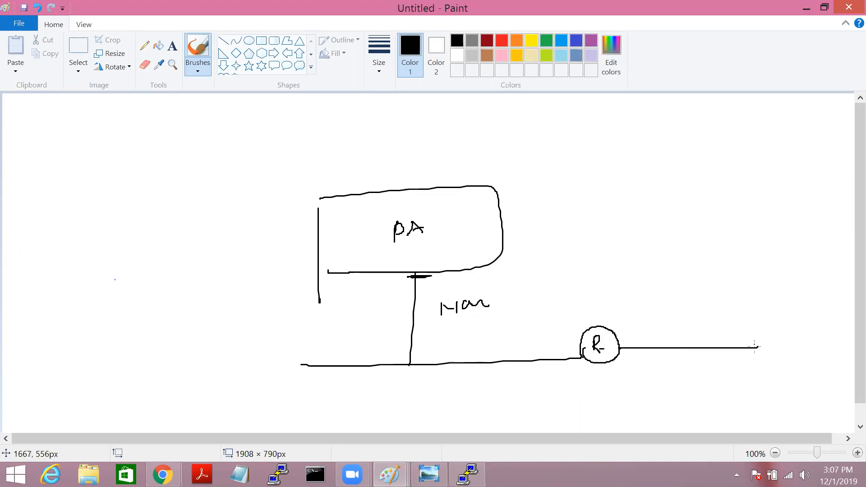
left_click_drag(750, 251, 744, 422)
left_click_drag(658, 310, 667, 318)
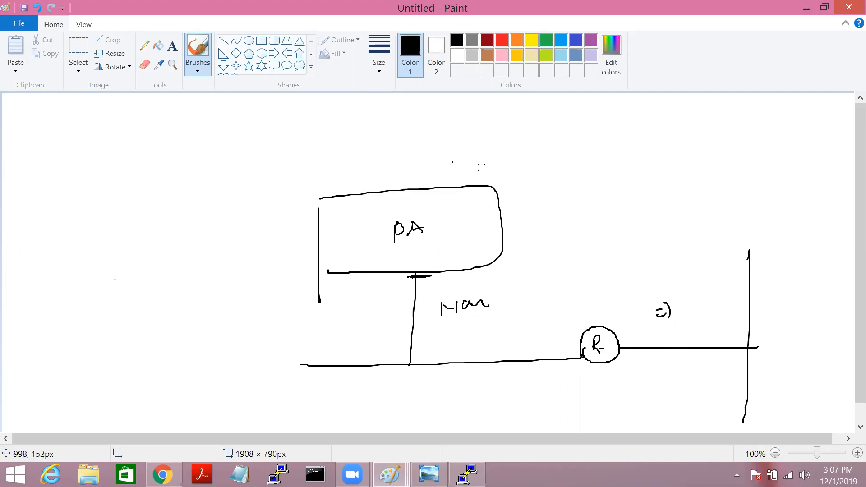
mouse_move(524, 247)
left_mouse_down()
mouse_move(591, 288)
mouse_move(738, 304)
left_mouse_up()
left_click_drag(571, 245, 631, 209)
mouse_move(623, 205)
left_mouse_down()
mouse_move(632, 209)
mouse_move(628, 218)
left_mouse_up()
left_click_drag(662, 182, 662, 196)
mouse_move(661, 179)
left_mouse_down()
mouse_move(659, 189)
mouse_move(675, 194)
left_mouse_up()
left_click_drag(680, 179, 735, 166)
left_click_drag(688, 198, 709, 196)
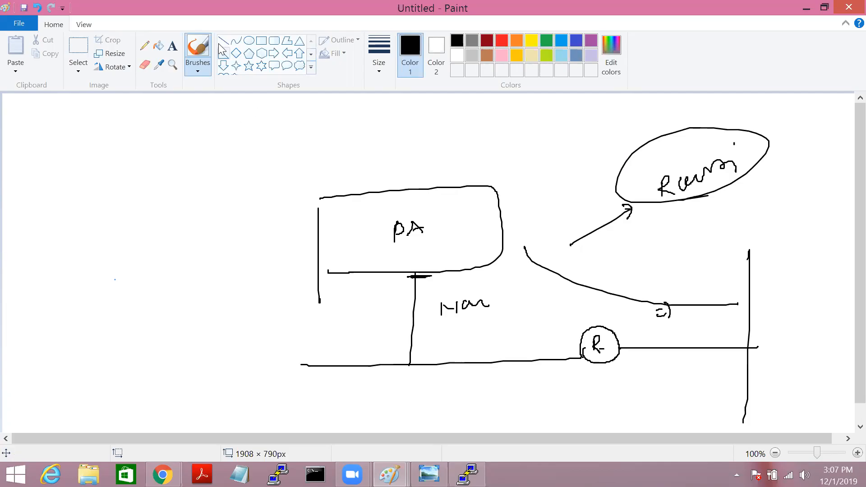
Step: Restore the virtual routers page and watch the commit job reach 99% in Tasks
left_click(811, 8)
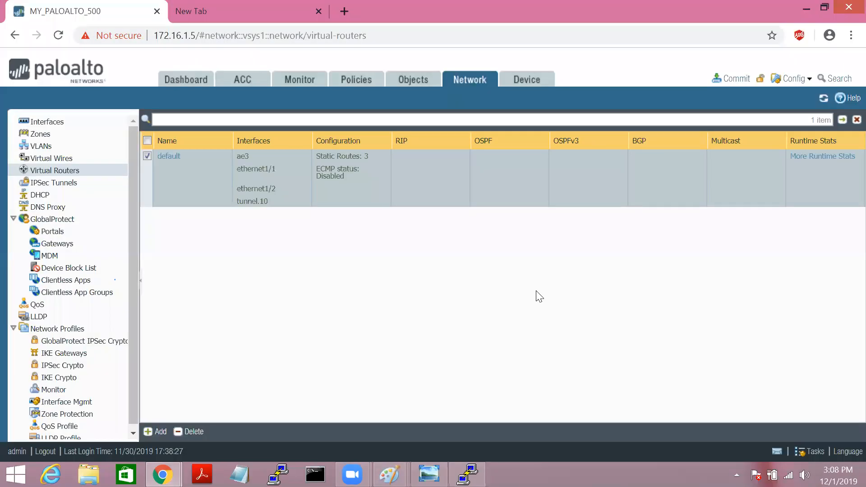
left_click(816, 453)
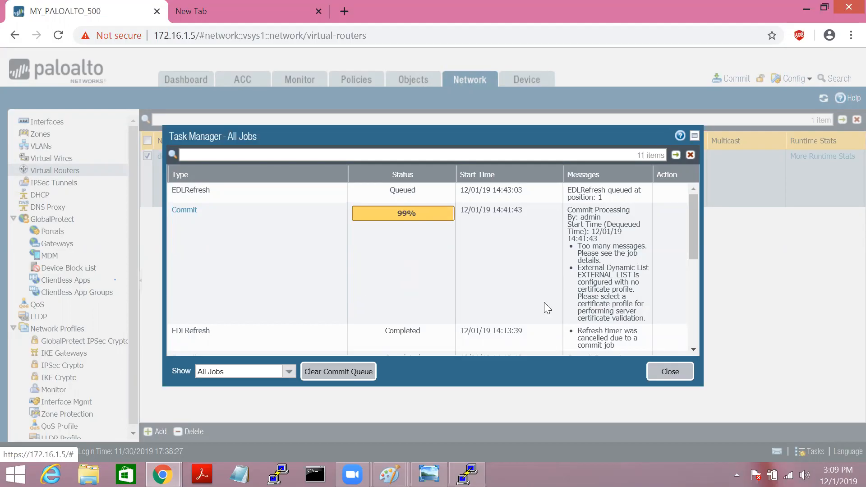
left_click(674, 371)
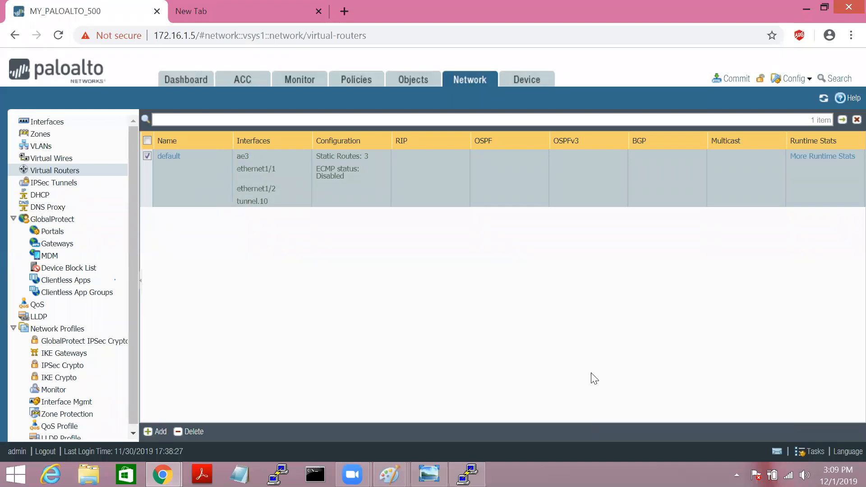
mouse_move(163, 475)
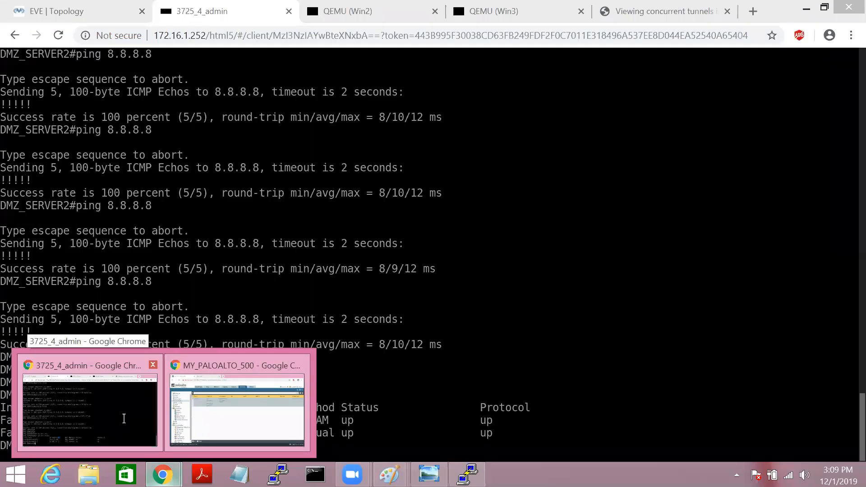
Step: Open the USER-1 router console and ping 4.2.2.2 twice
left_click(122, 417)
left_click(73, 12)
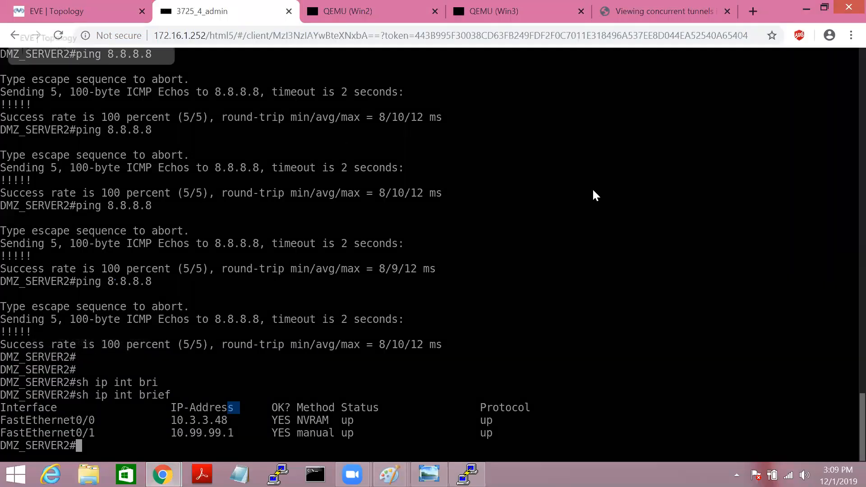
left_click(796, 357)
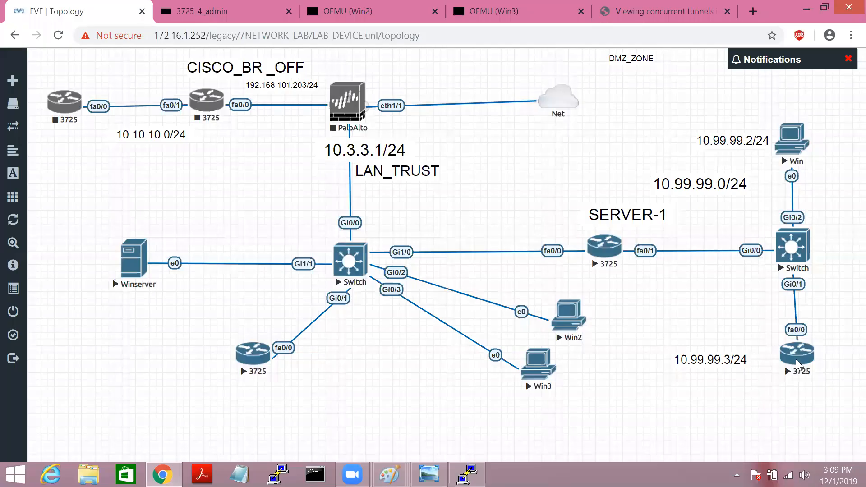
key("Return")
key("Return")
key("Return")
key("Return")
key("Return")
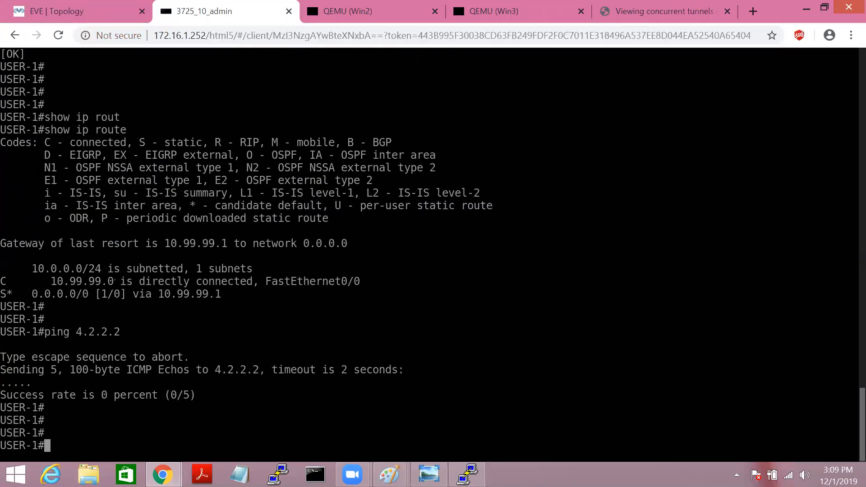
type("ping ")
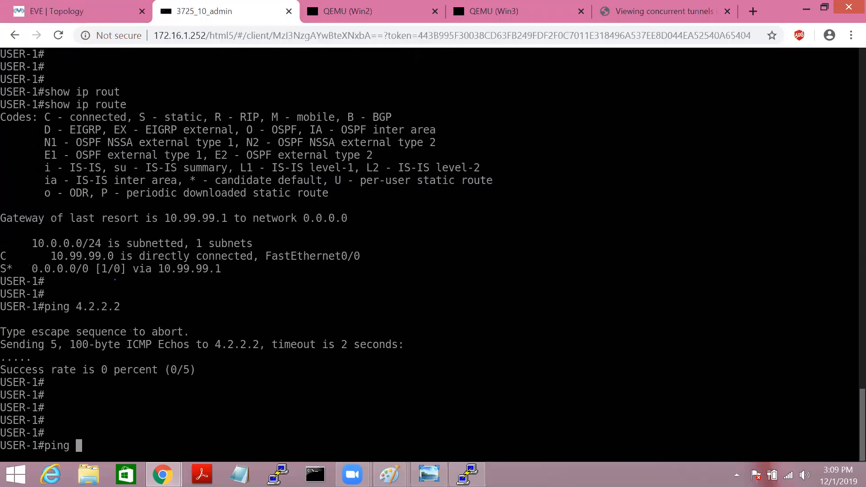
type("4.2.2.2")
key("Return")
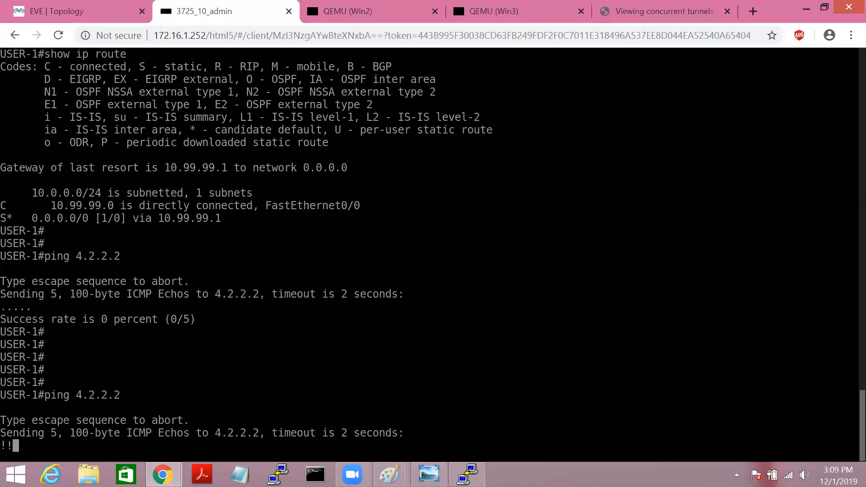
key("Up")
key("Return")
Step: Ping 8.8.8.8 from USER-1, then begin a ping to 1.1.1.1
key("Up")
key("BackSpace")
key("BackSpace")
key("BackSpace")
key("BackSpace")
key("BackSpace")
key("BackSpace")
key("BackSpace")
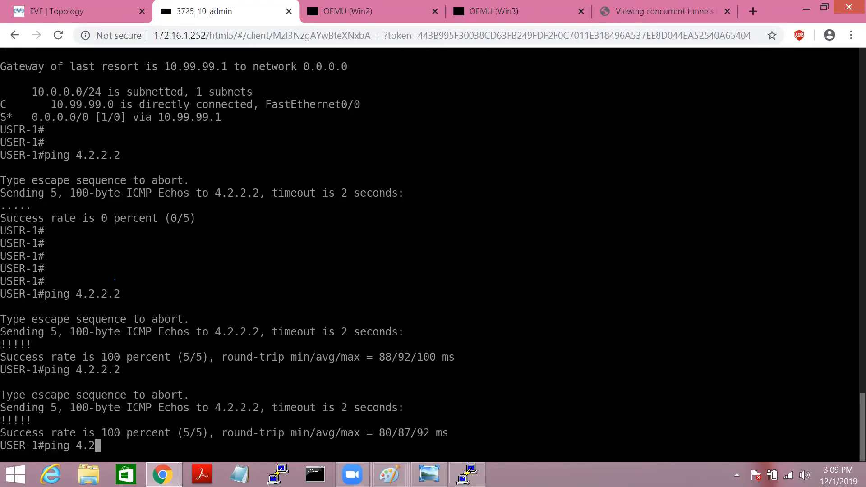
type("8.8.8.8")
key("Return")
key("Up")
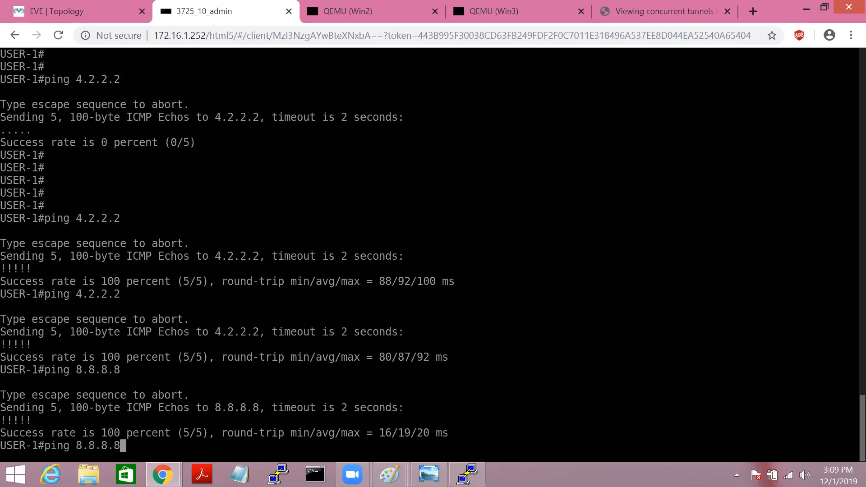
key("BackSpace")
key("BackSpace")
key("BackSpace")
key("BackSpace")
key("BackSpace")
key("BackSpace")
key("BackSpace")
type("1.1.1.")
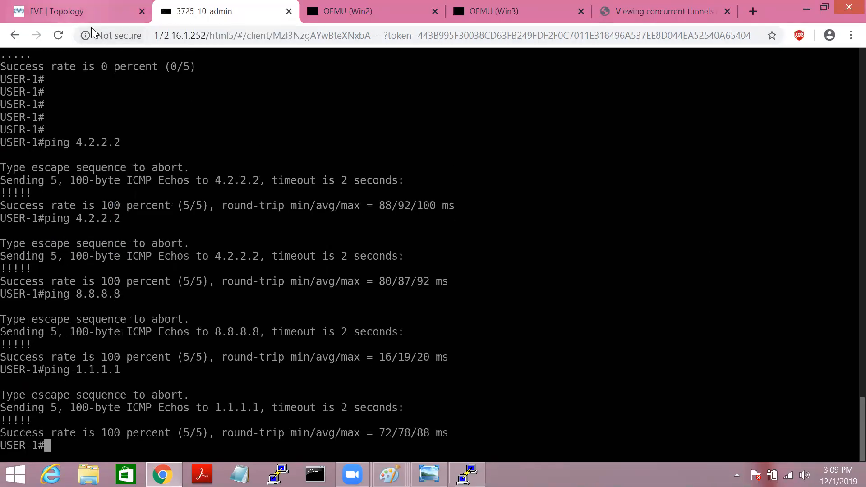
left_click(68, 11)
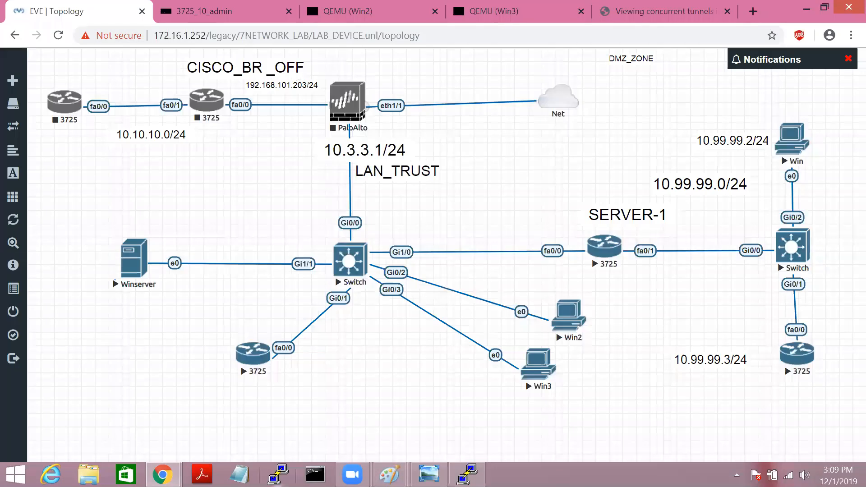
Step: Open the traffic logs and filter them by source address, widened to 10.3
mouse_move(168, 482)
left_click(219, 421)
left_click(303, 82)
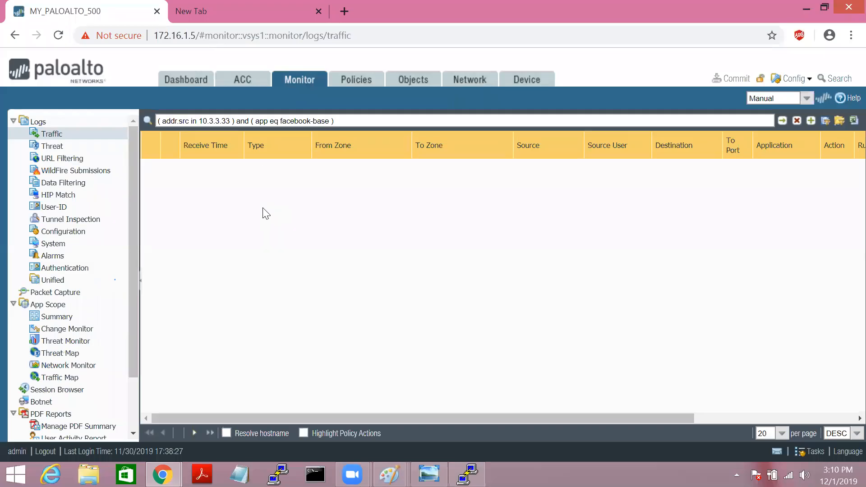
left_click(797, 121)
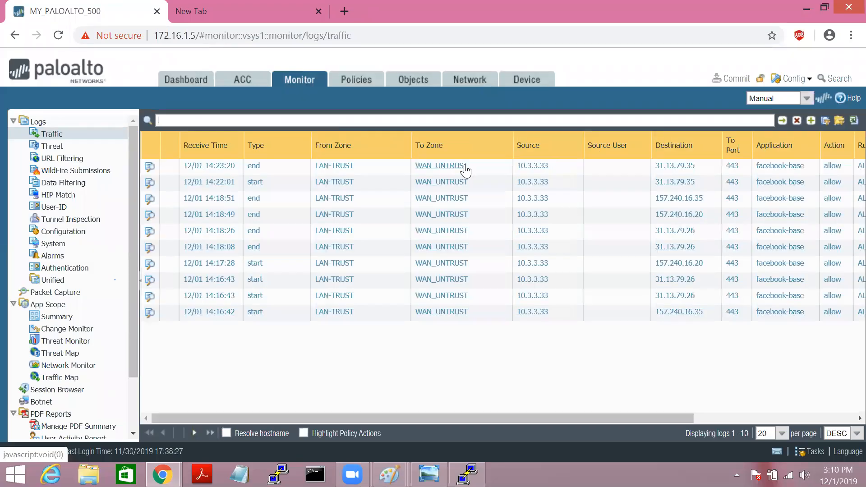
left_click(523, 166)
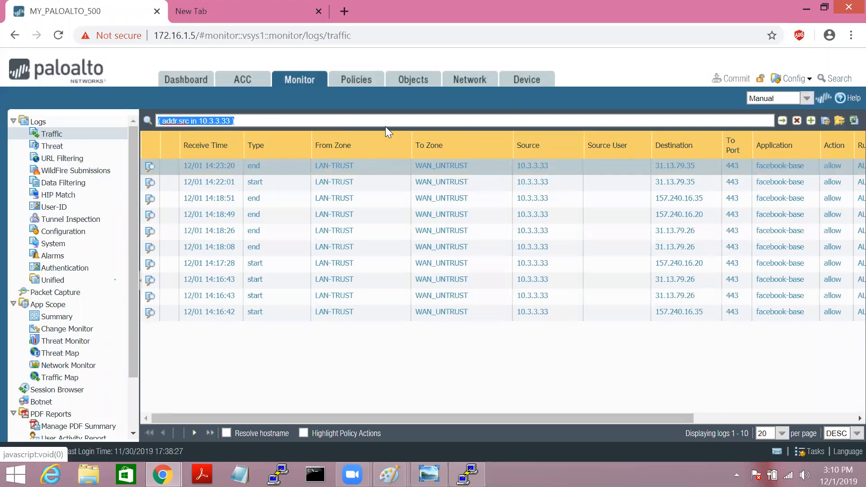
left_click(303, 121)
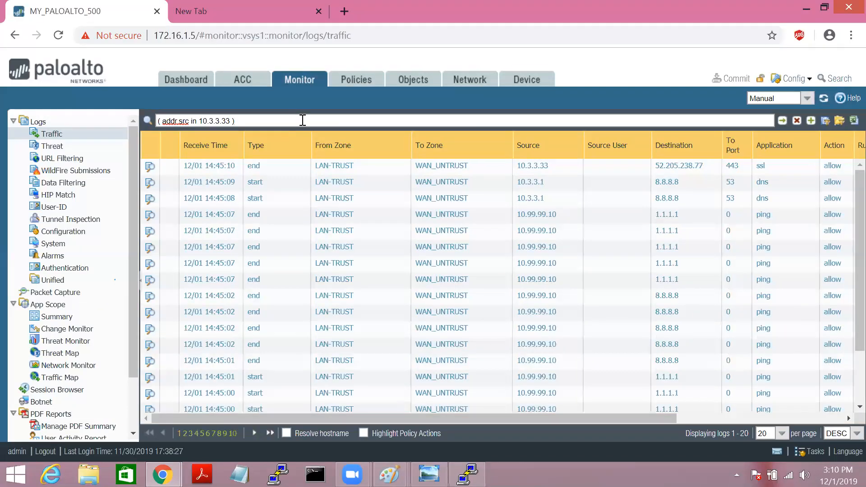
key("BackSpace")
key("BackSpace")
key("BackSpace")
key("BackSpace")
key("BackSpace")
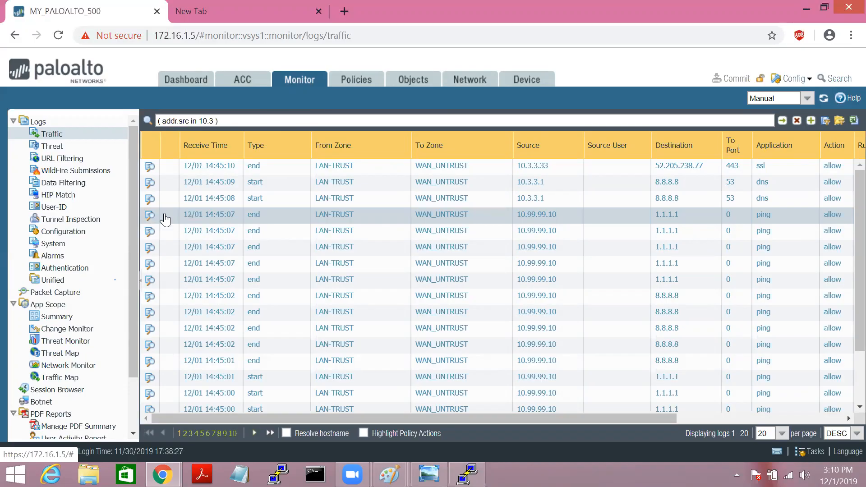
Step: Inspect the detailed log of the 1.1.1.1 ping: icmp, source zone LAN-TRUST
left_click(150, 215)
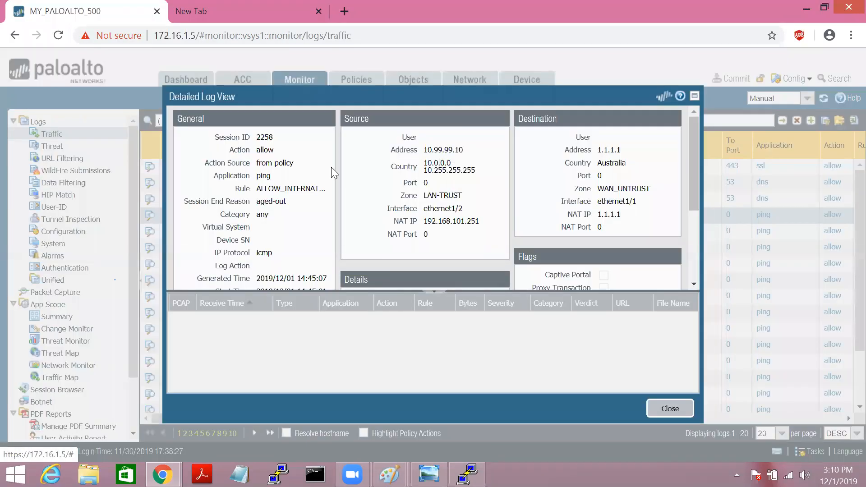
left_click_drag(245, 253, 275, 254)
left_click_drag(256, 202, 427, 195)
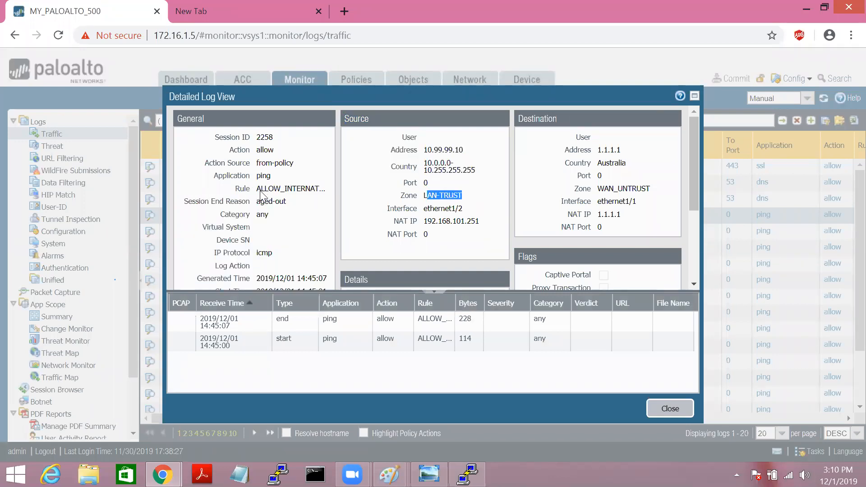
left_click_drag(260, 188, 321, 189)
mouse_move(694, 156)
left_mouse_down()
mouse_move(707, 176)
mouse_move(697, 166)
left_mouse_up()
left_click_drag(598, 140, 633, 138)
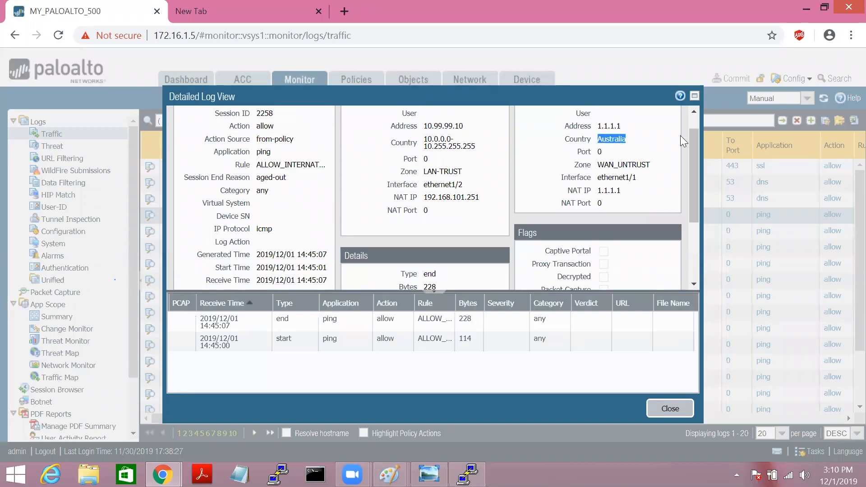
left_click_drag(697, 154, 695, 206)
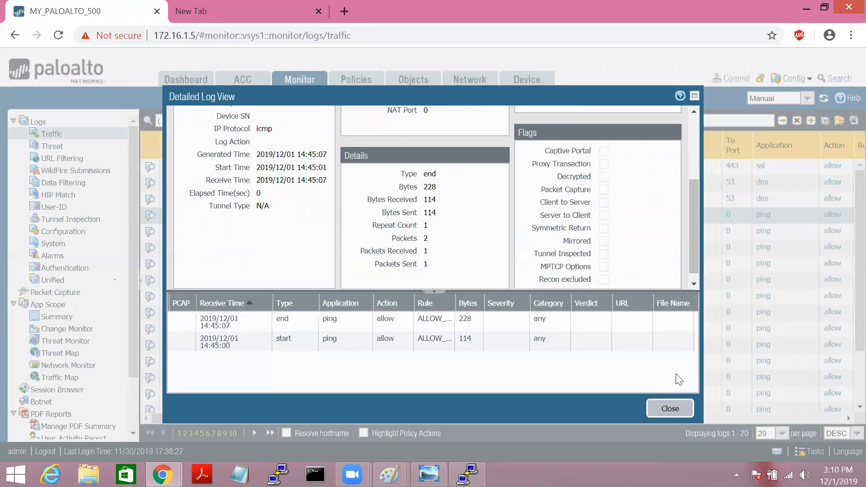
Step: Close the detail view, clear the log filter, and minimize the firewall page
left_click(670, 409)
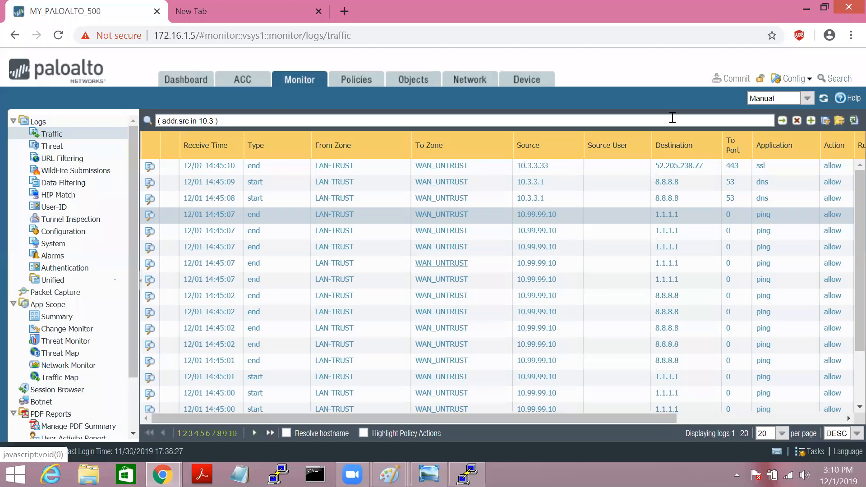
left_click(797, 121)
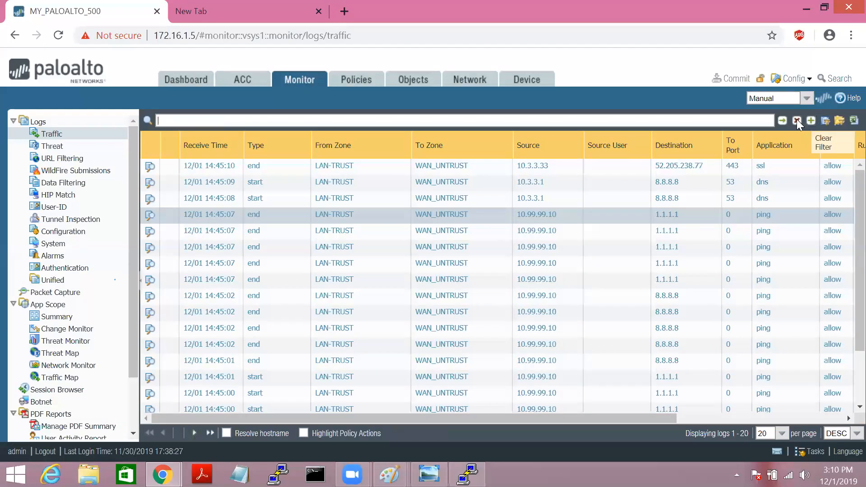
left_click(806, 7)
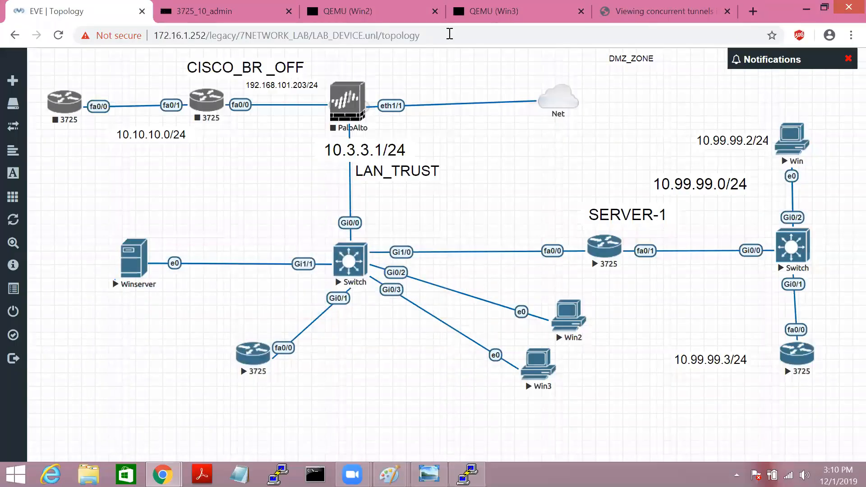